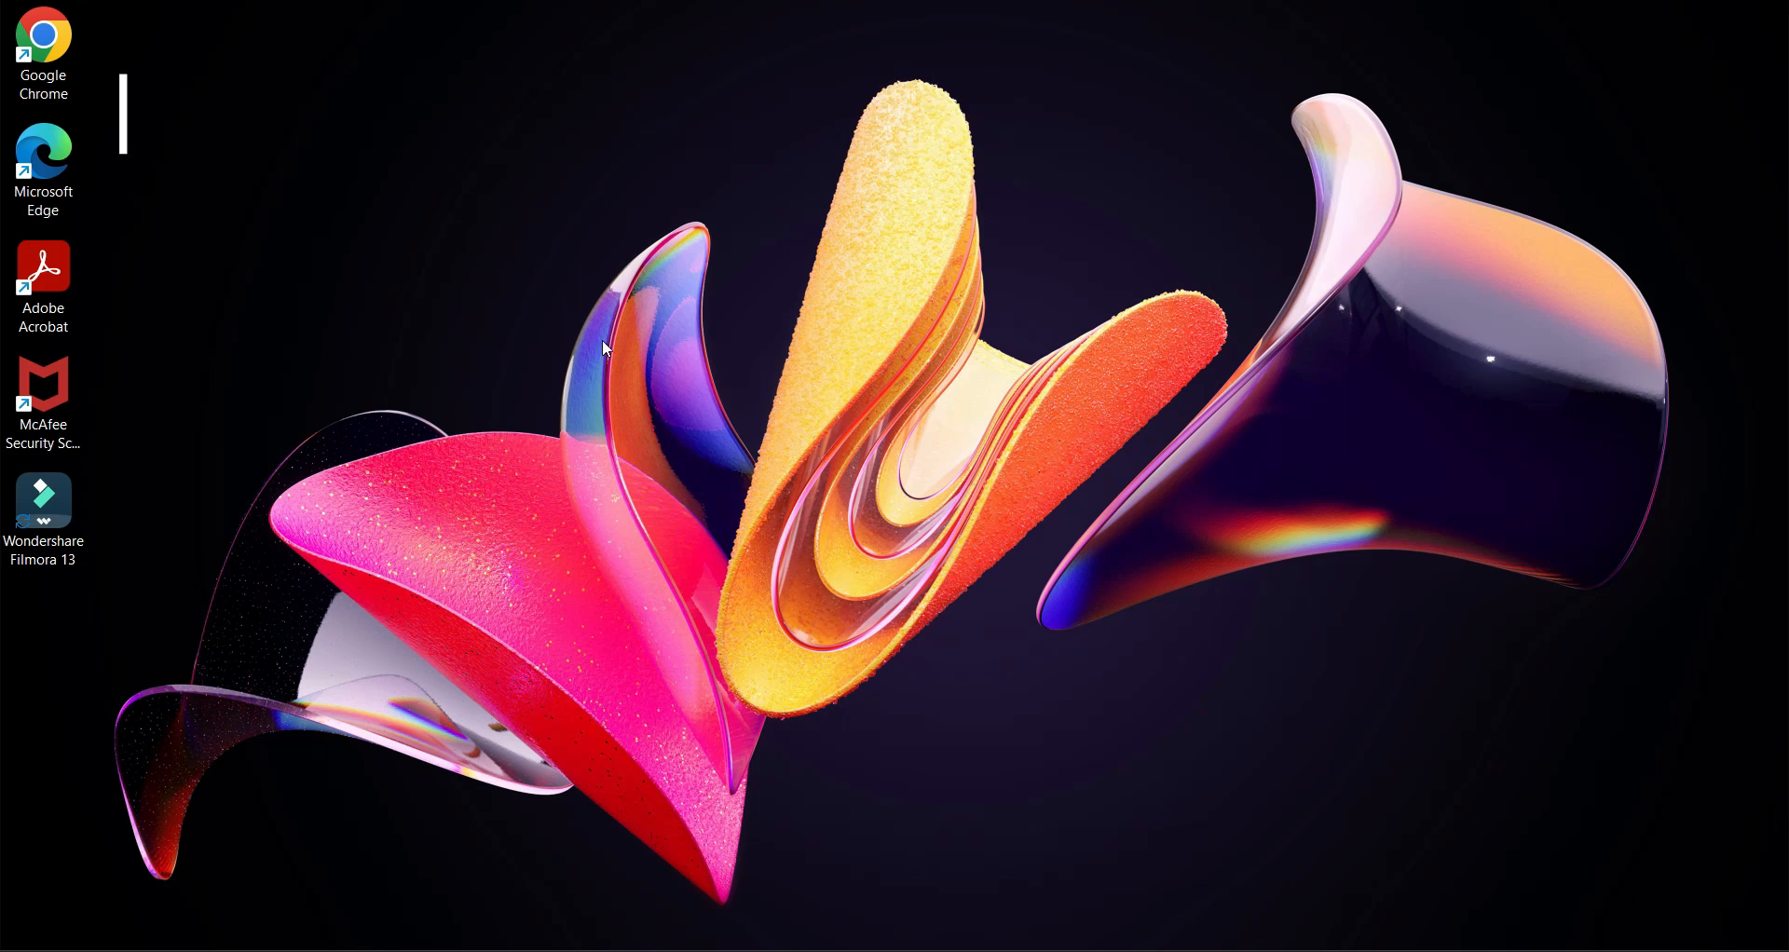
Step: Open Google Slides in Chrome and create a blank presentation
double_click(44, 42)
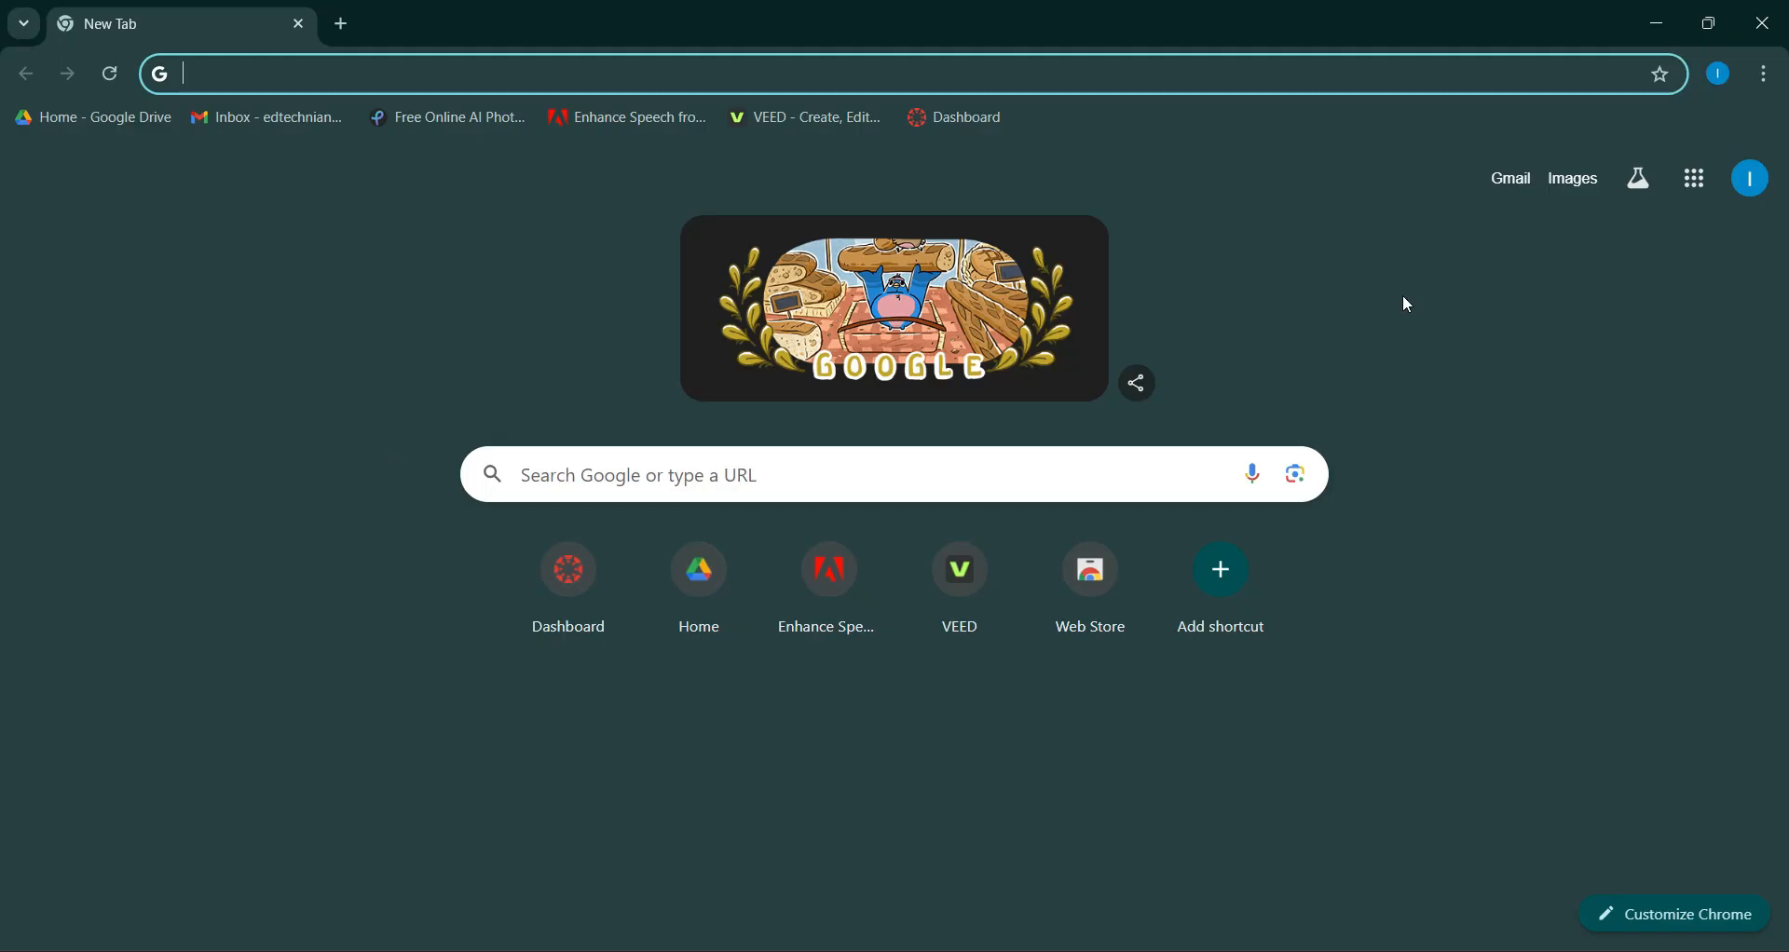
left_click(1698, 183)
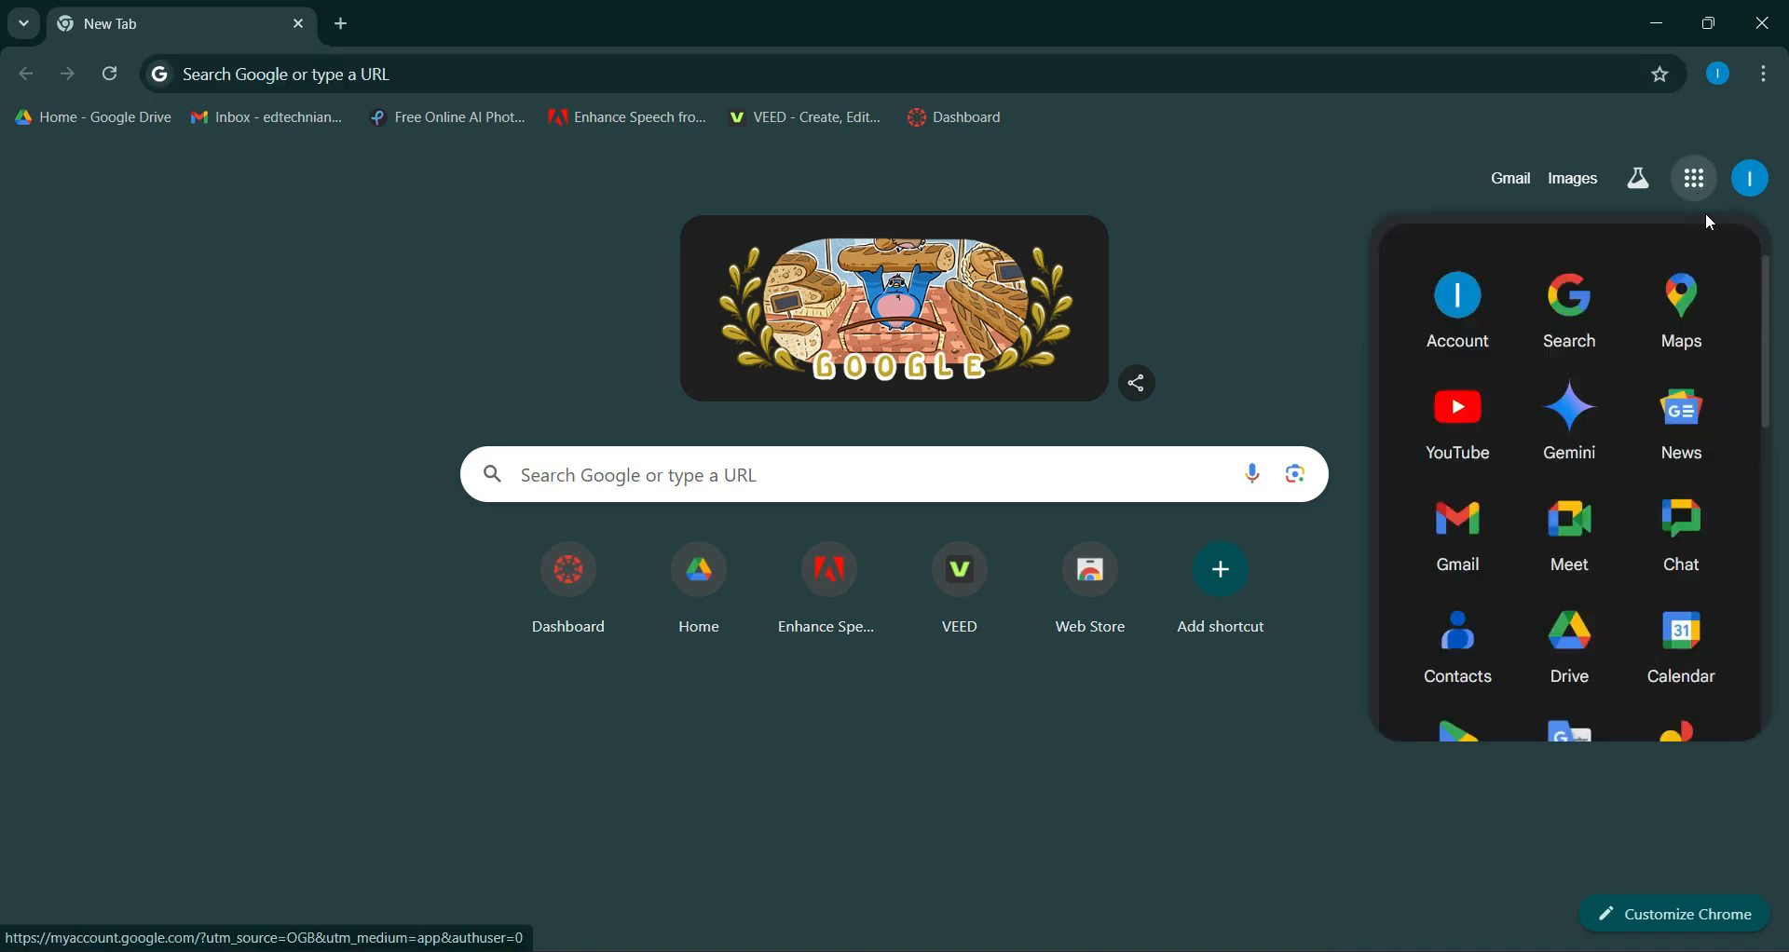
left_click_drag(1774, 324, 1780, 484)
left_click(1471, 472)
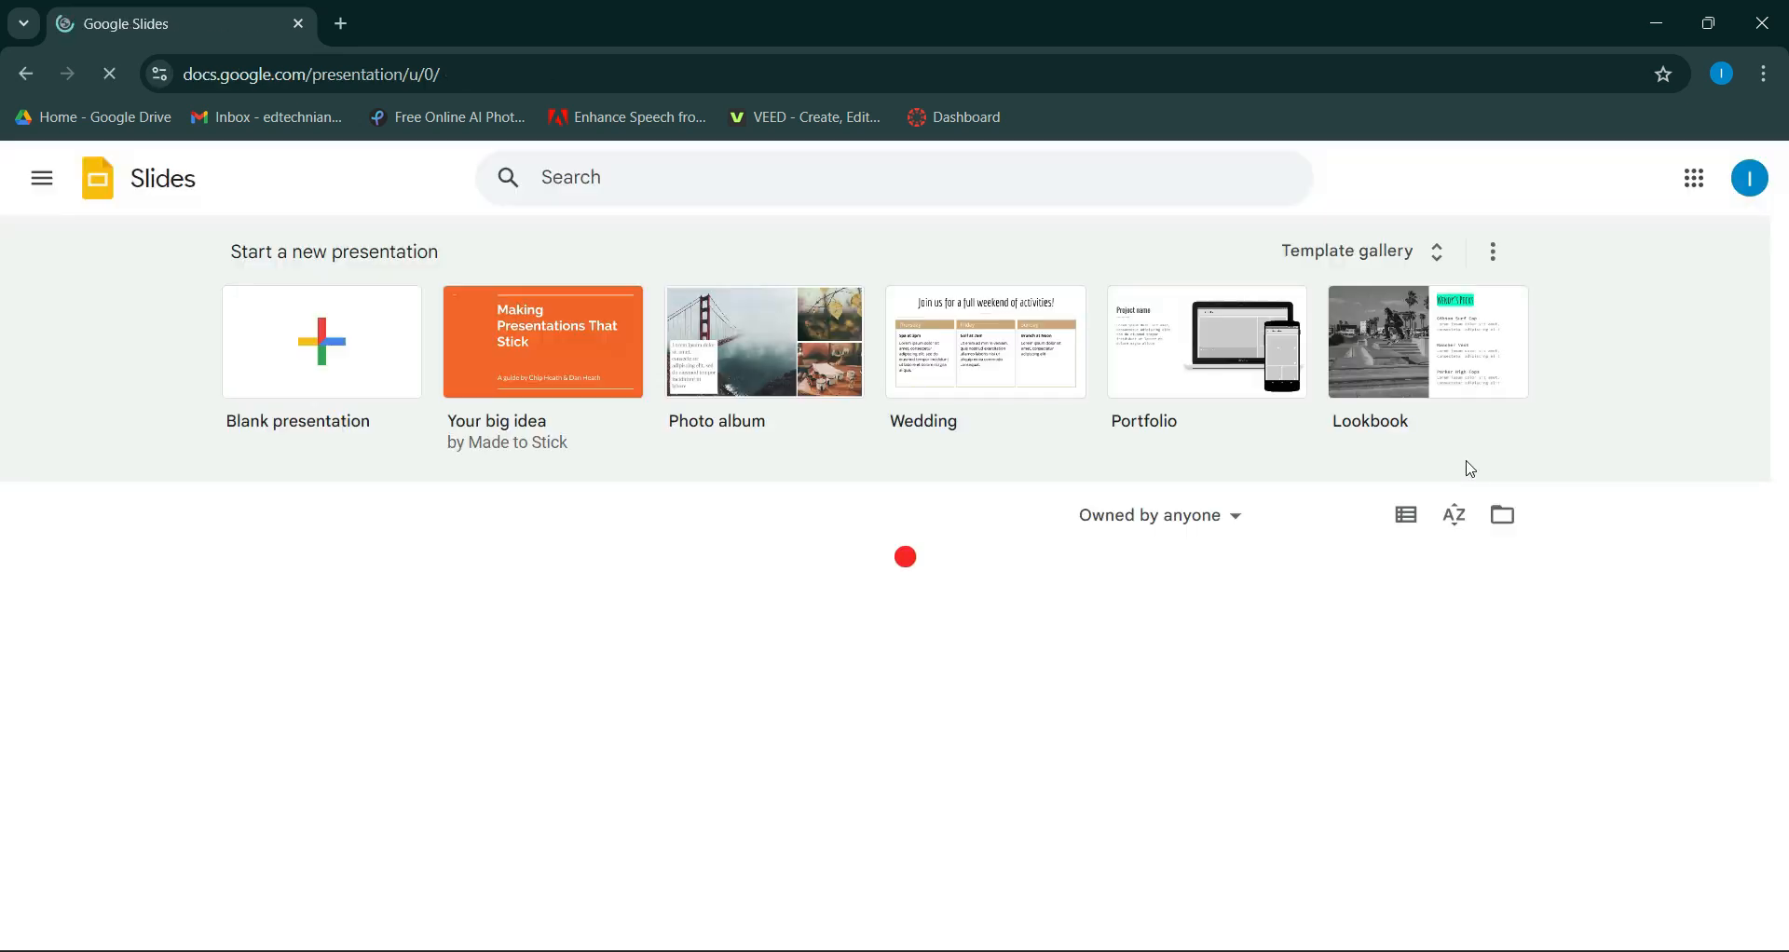
left_click(301, 366)
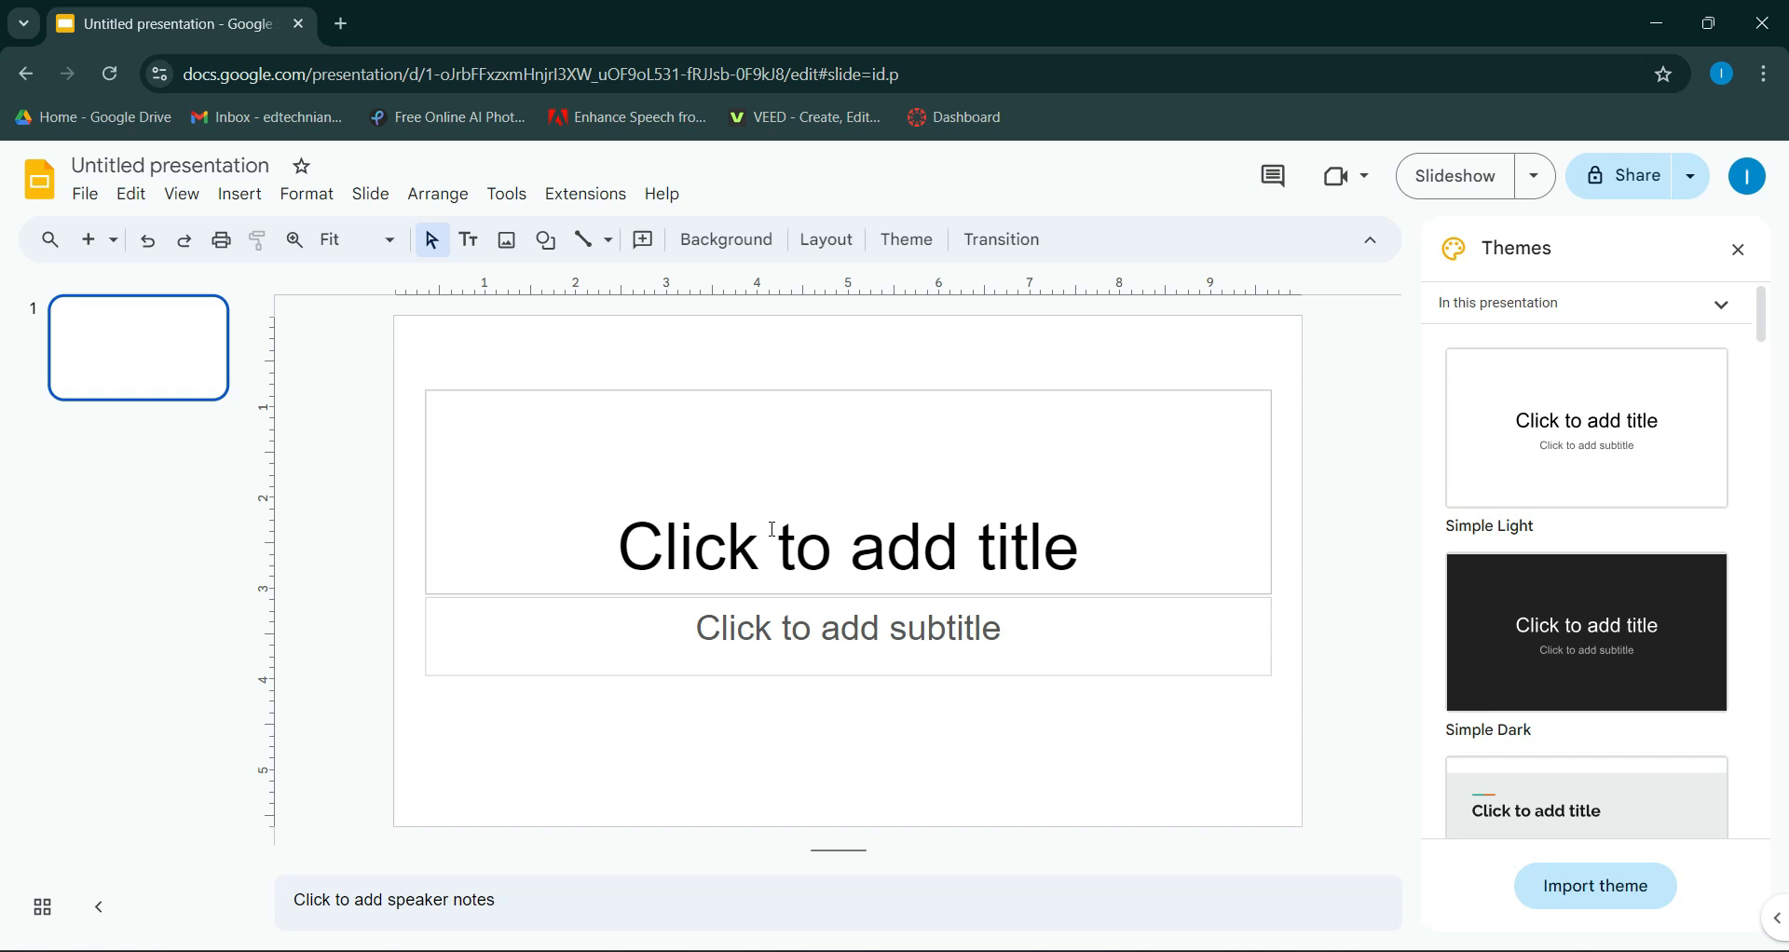
Step: Delete the title and subtitle placeholders from the first slide and close the theme choices
left_click(961, 391)
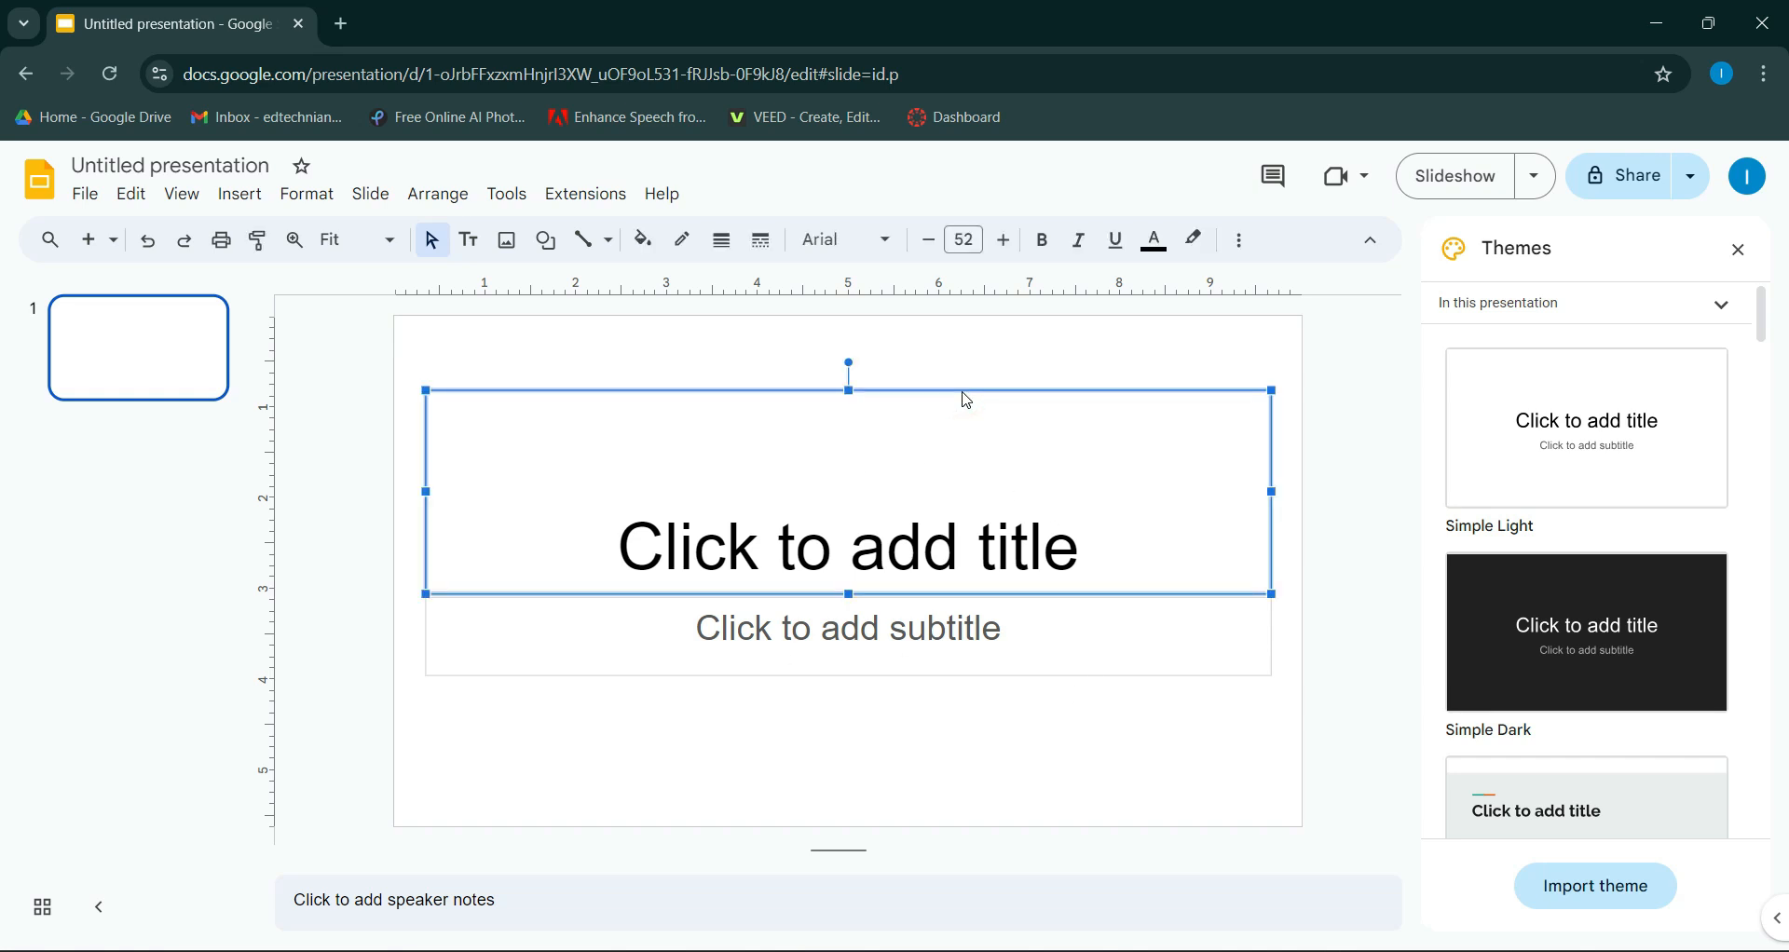
key("Delete")
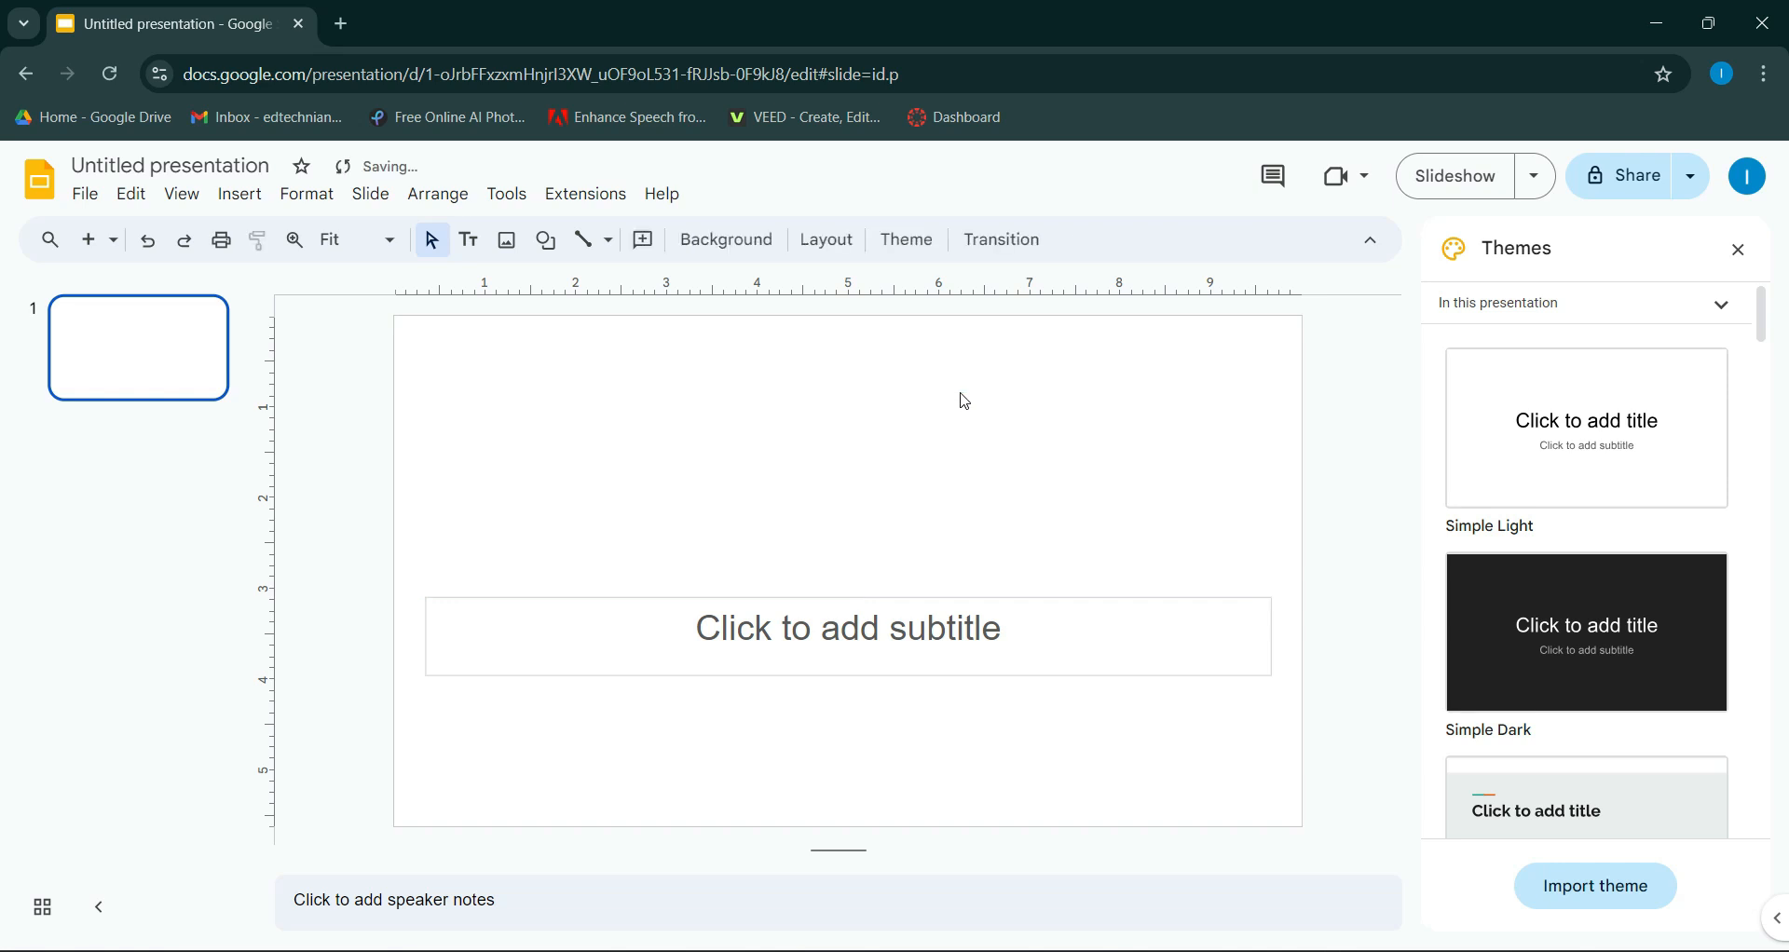
left_click(932, 617)
left_click(937, 599)
key("Delete")
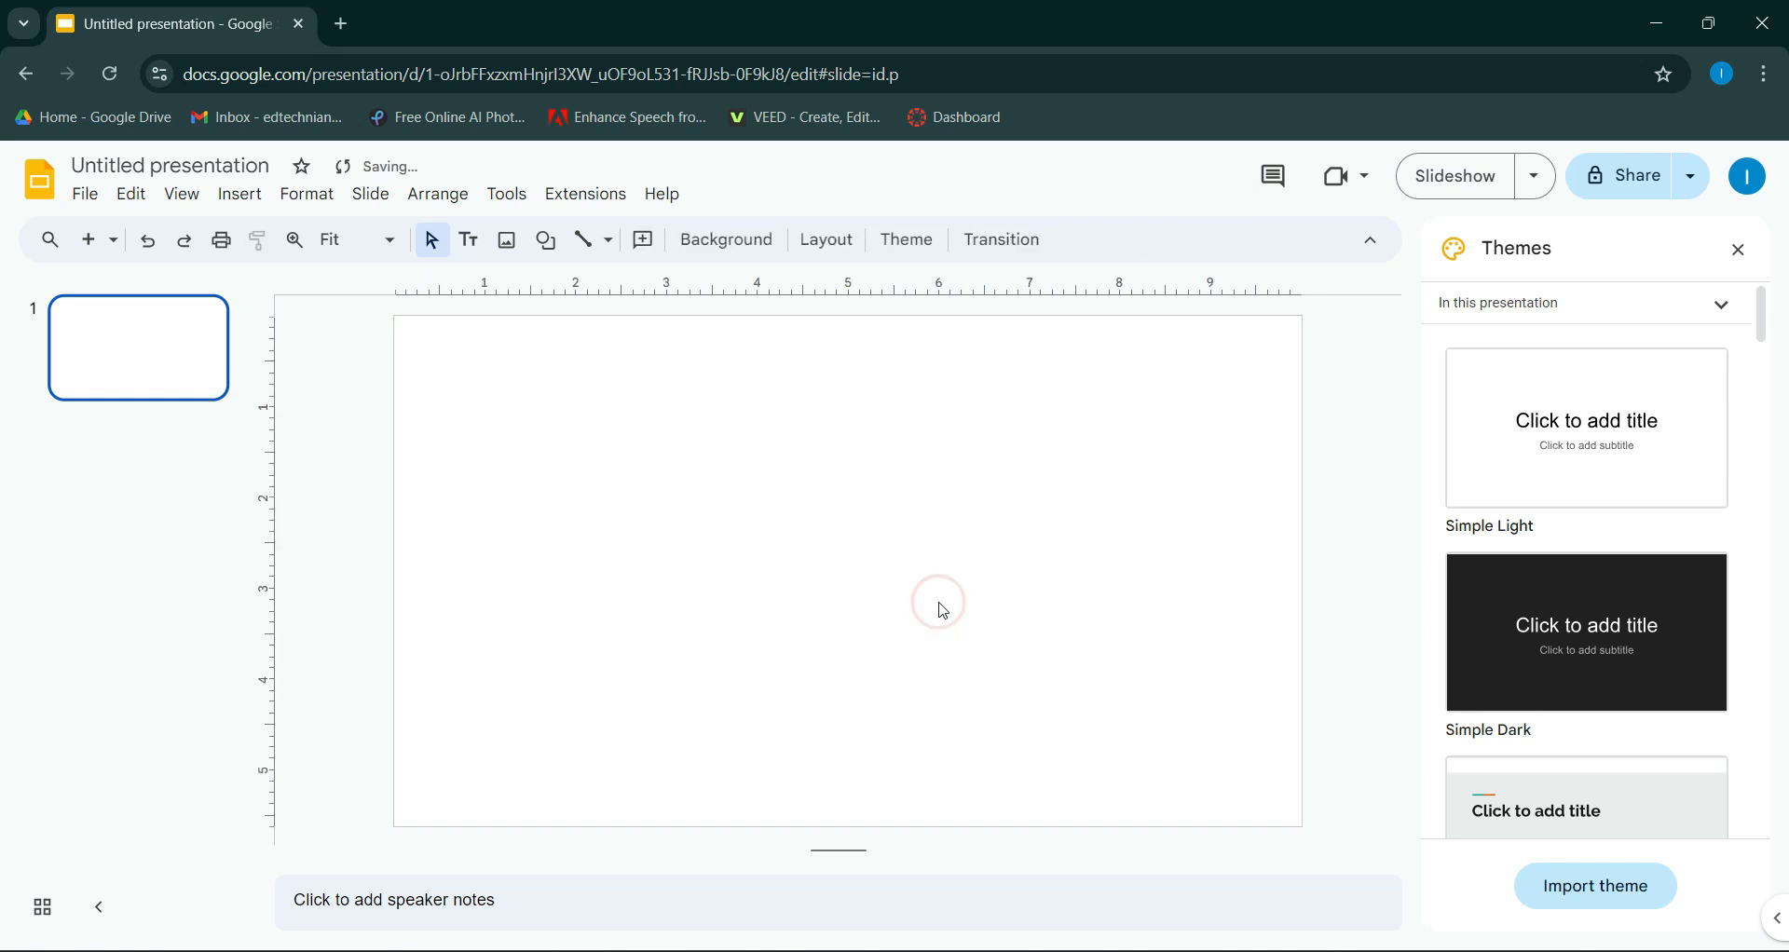
left_click(1739, 250)
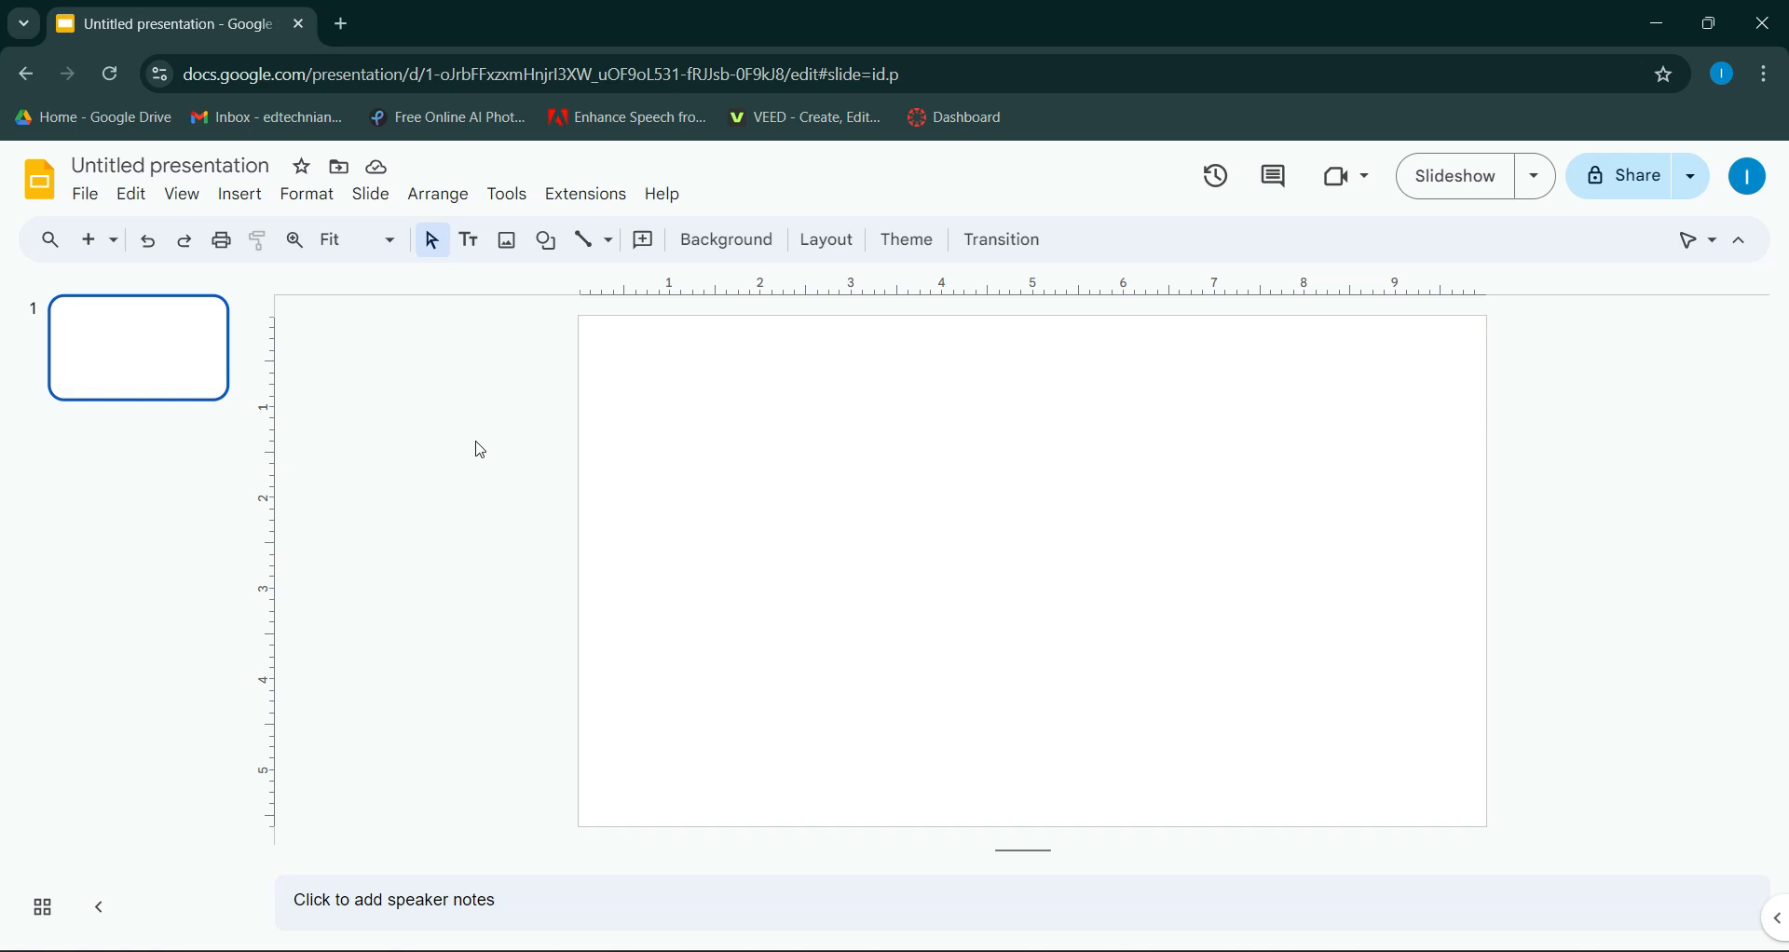
Step: Search the web for "virtual classroom background" images and insert the white wall with wooden floor picture on the slide
left_click(255, 203)
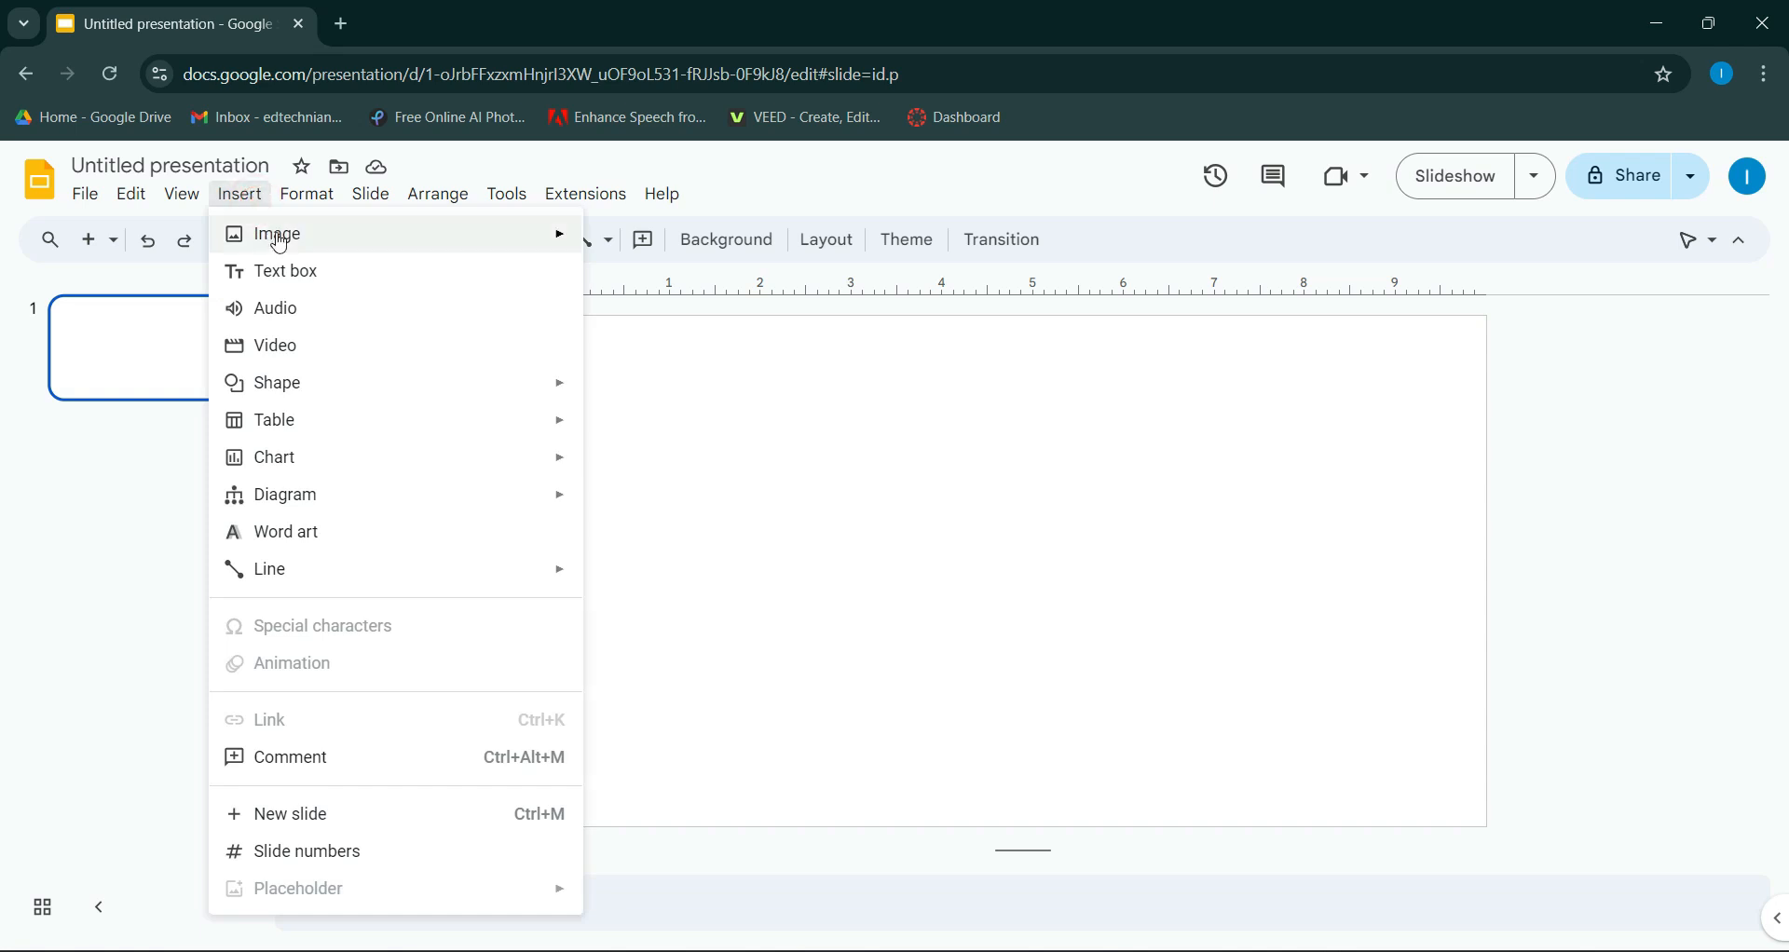
mouse_move(280, 237)
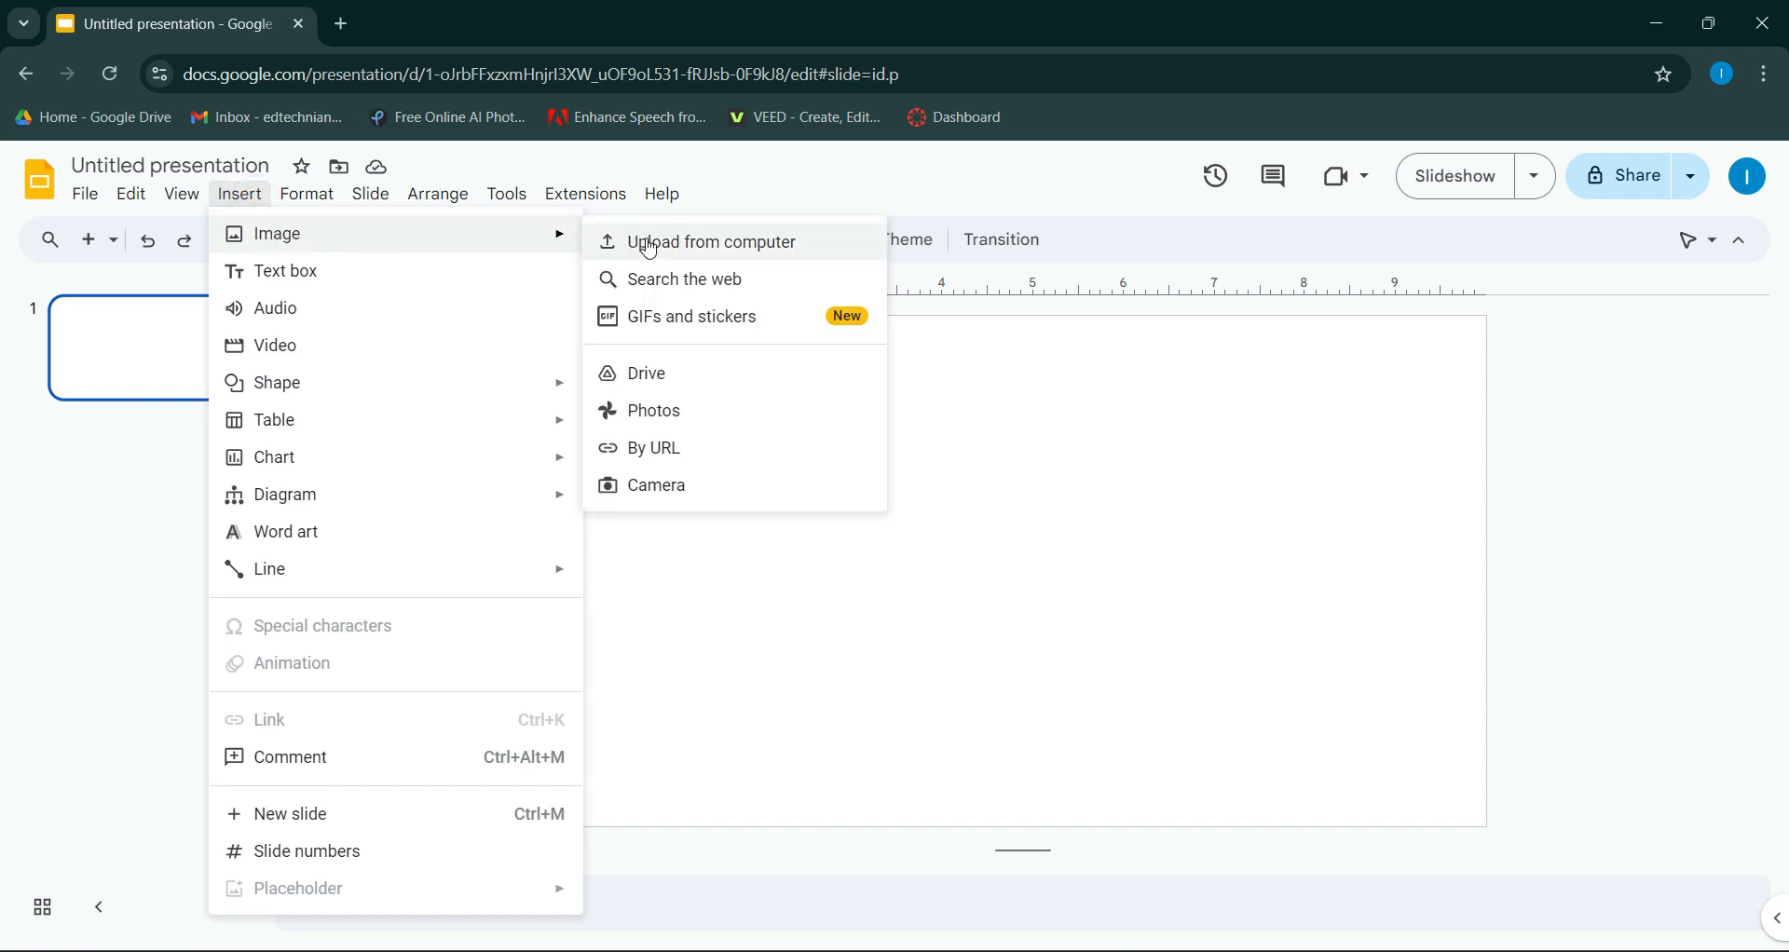
left_click(664, 281)
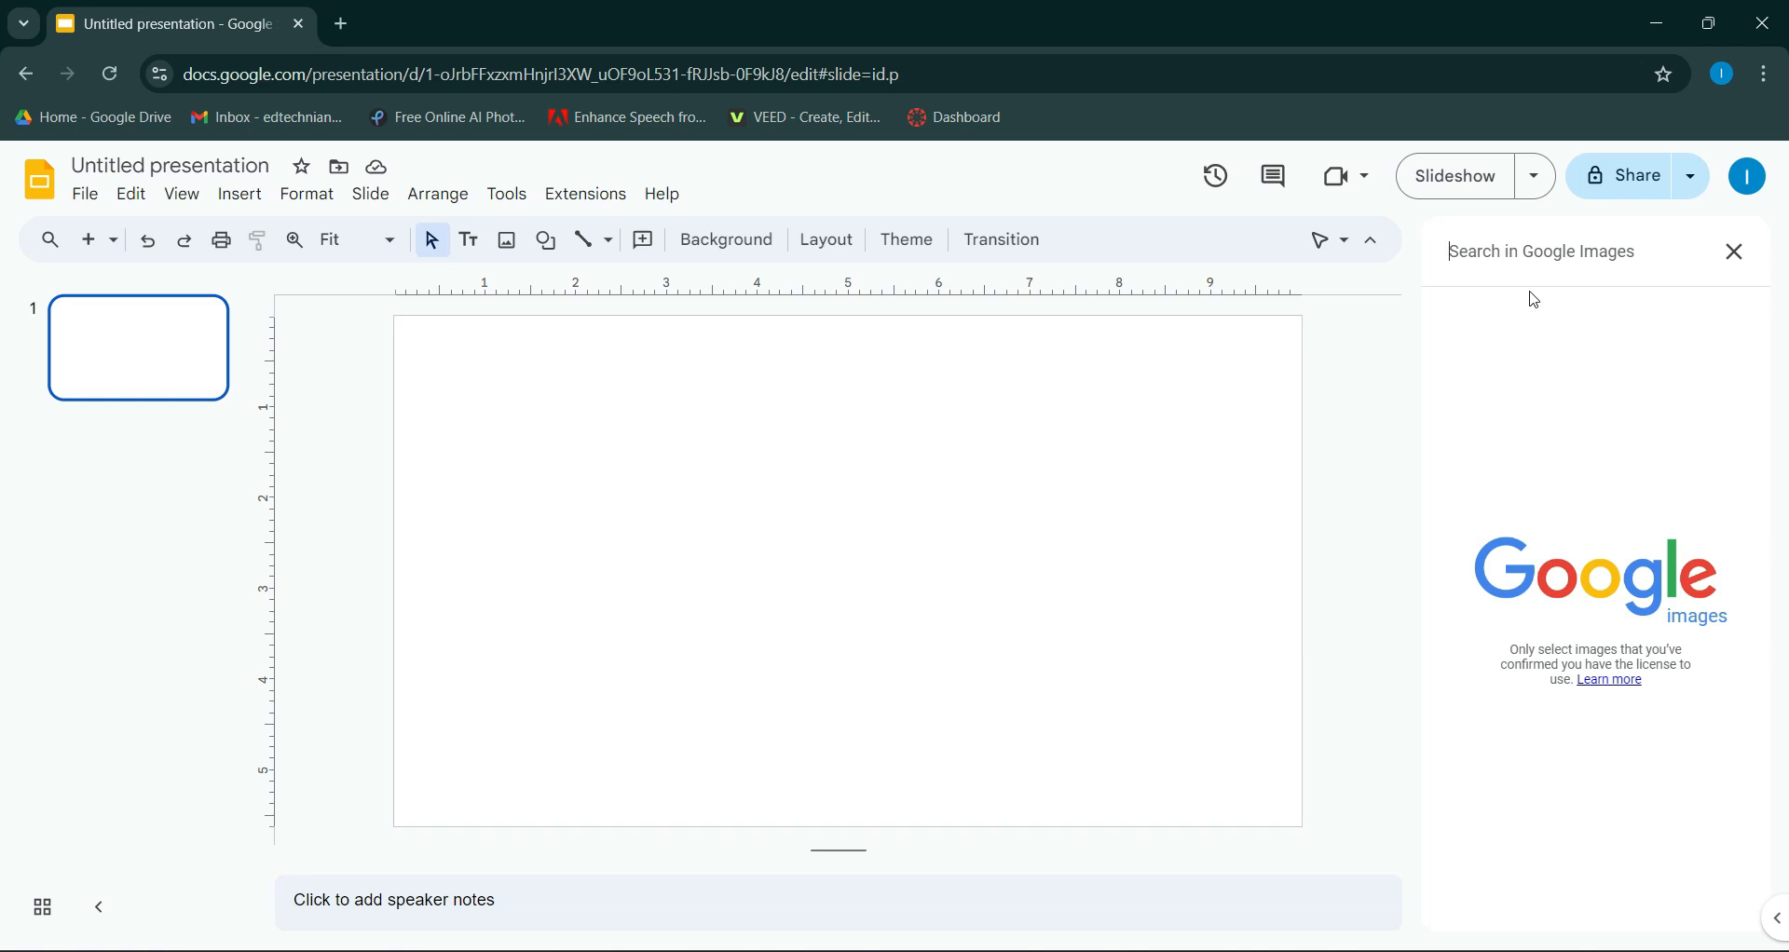
type("virtual ")
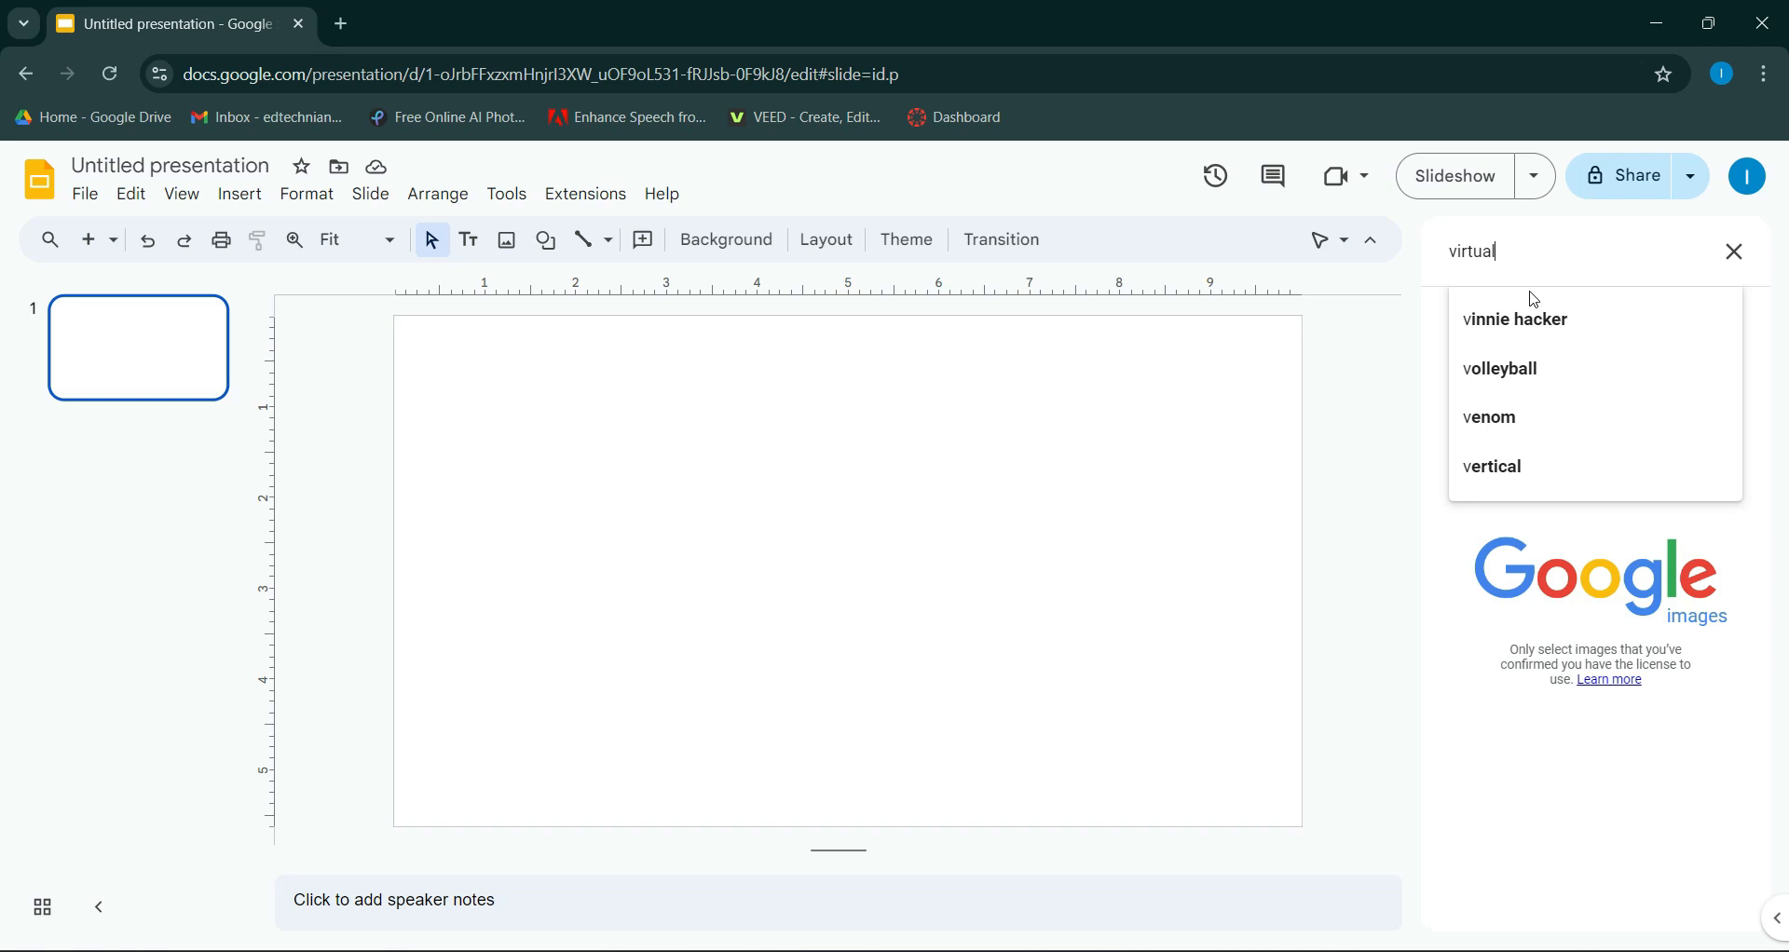
type("classroom ")
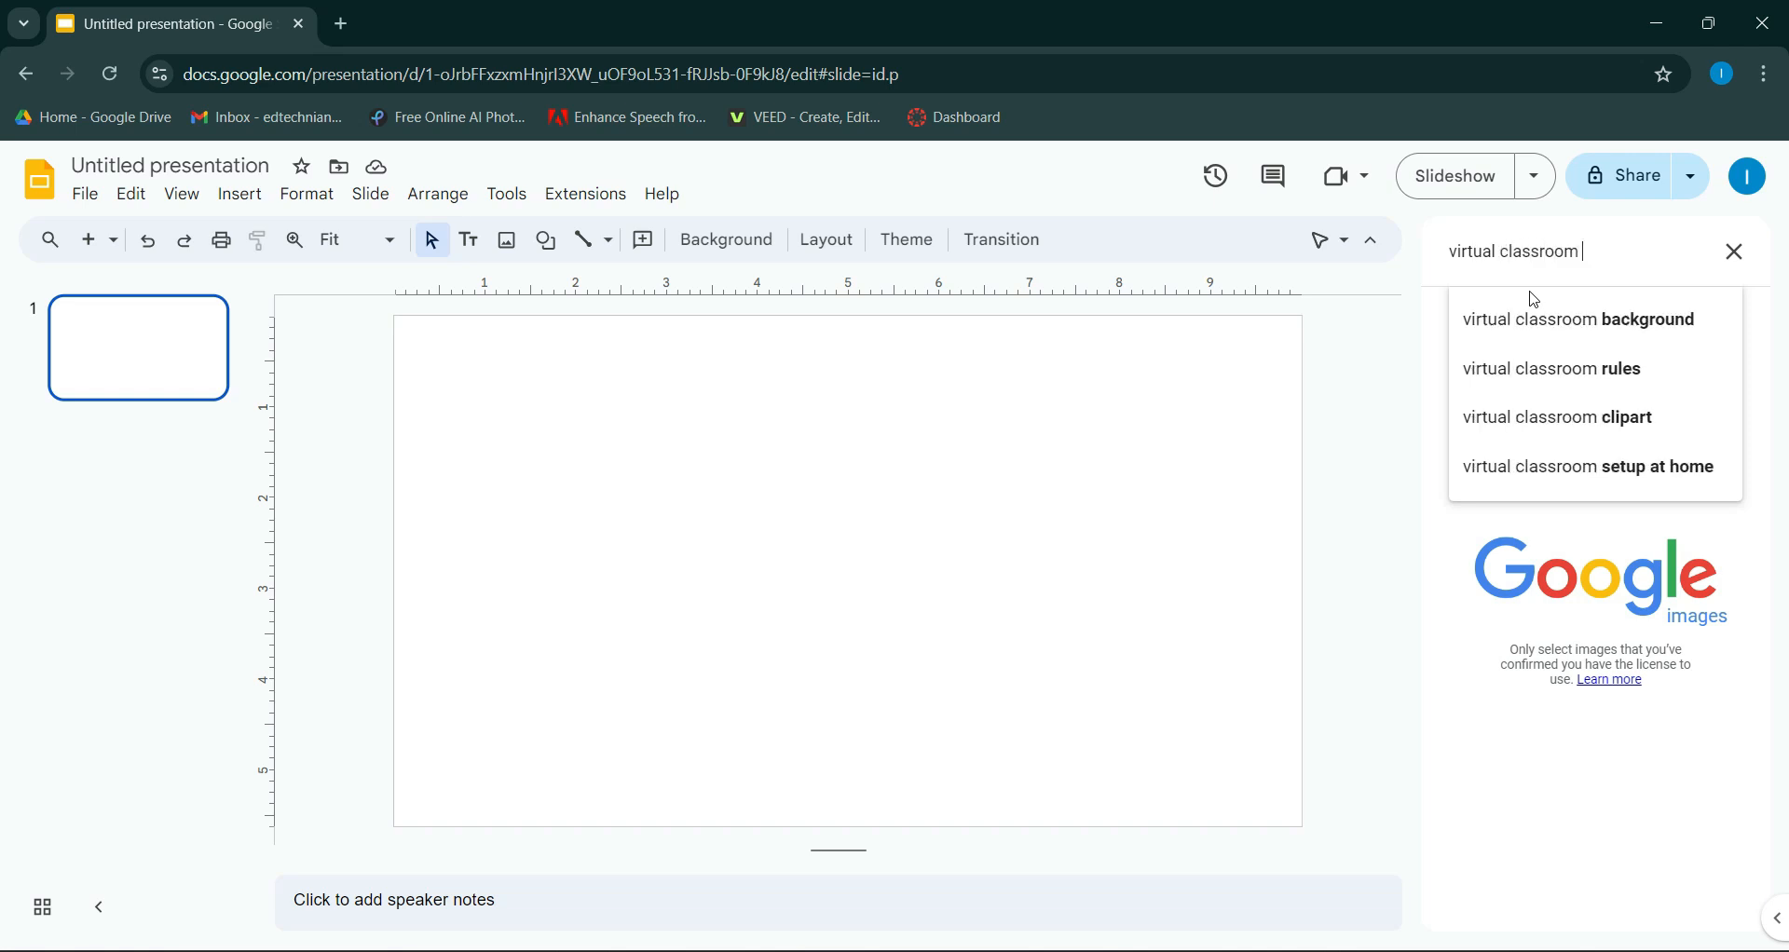
type("backgroun")
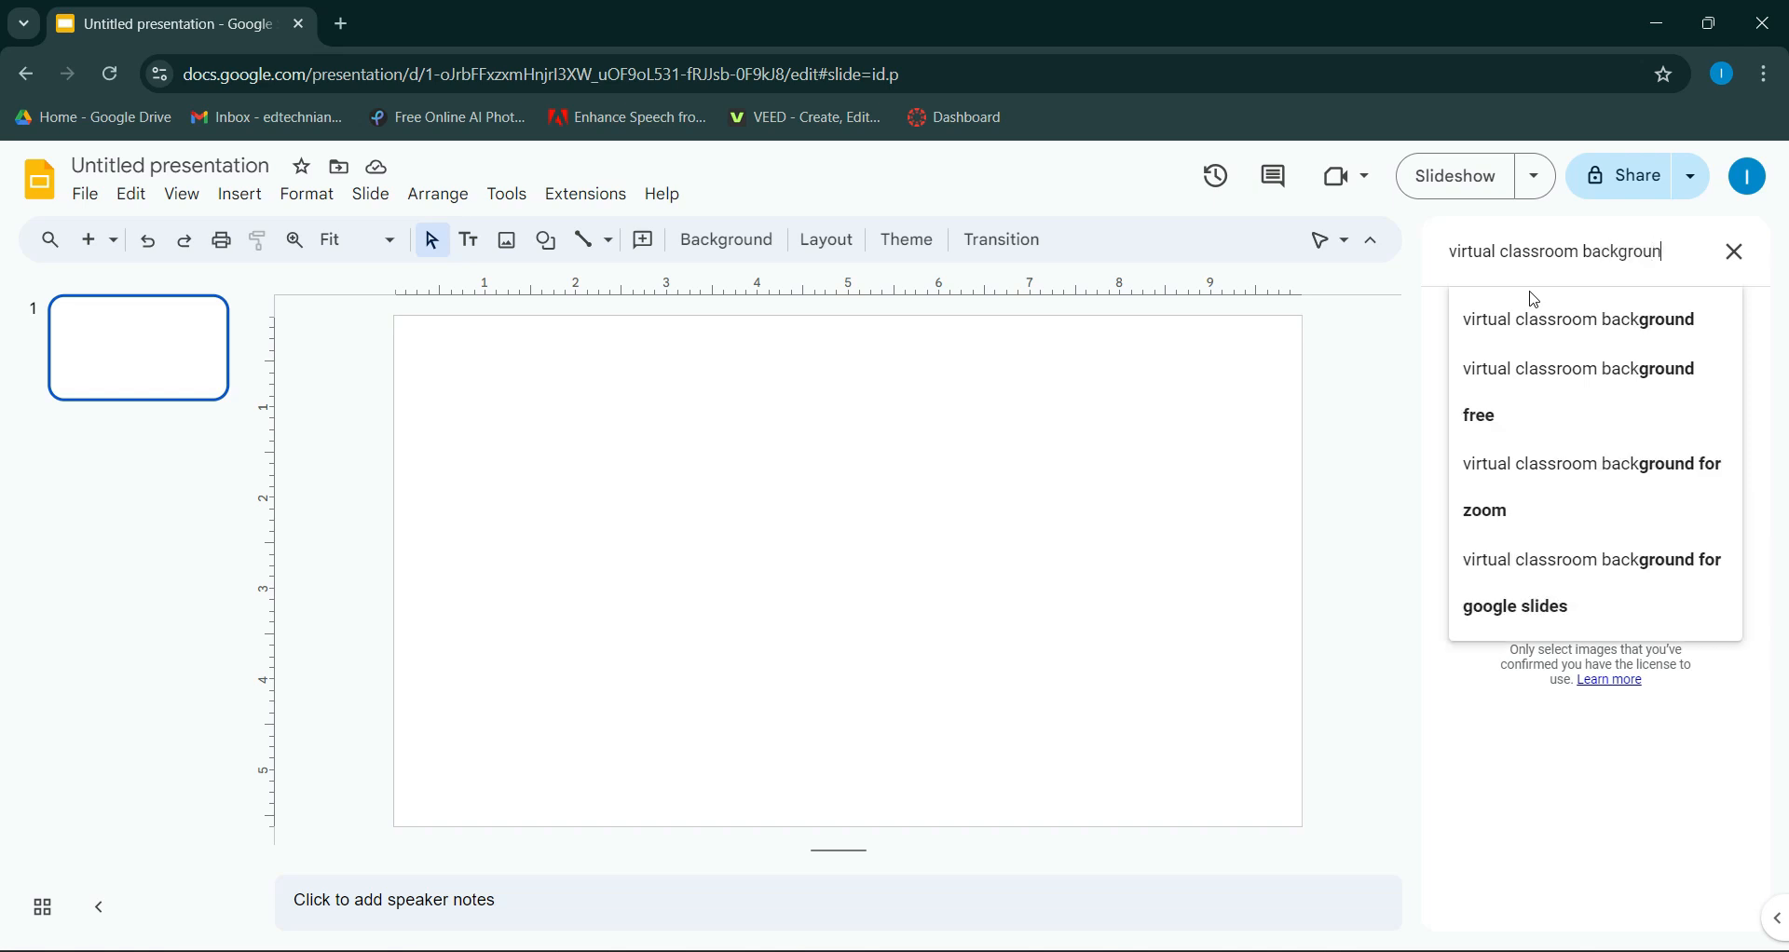
type("d template")
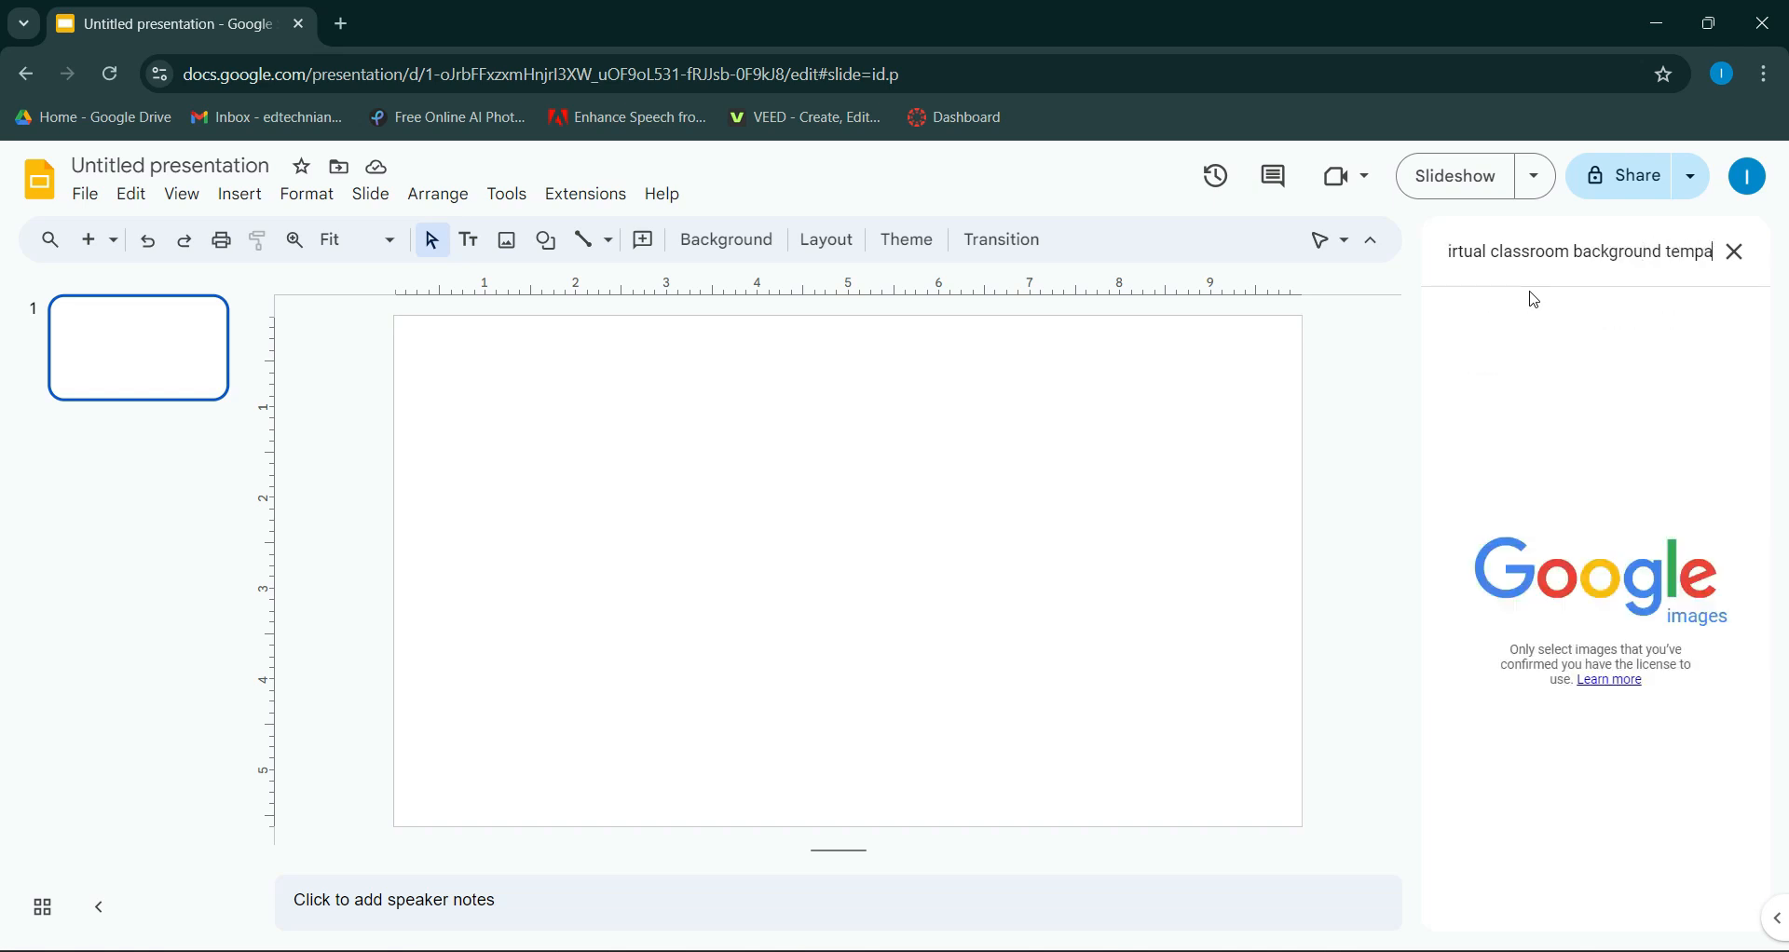
key("Return")
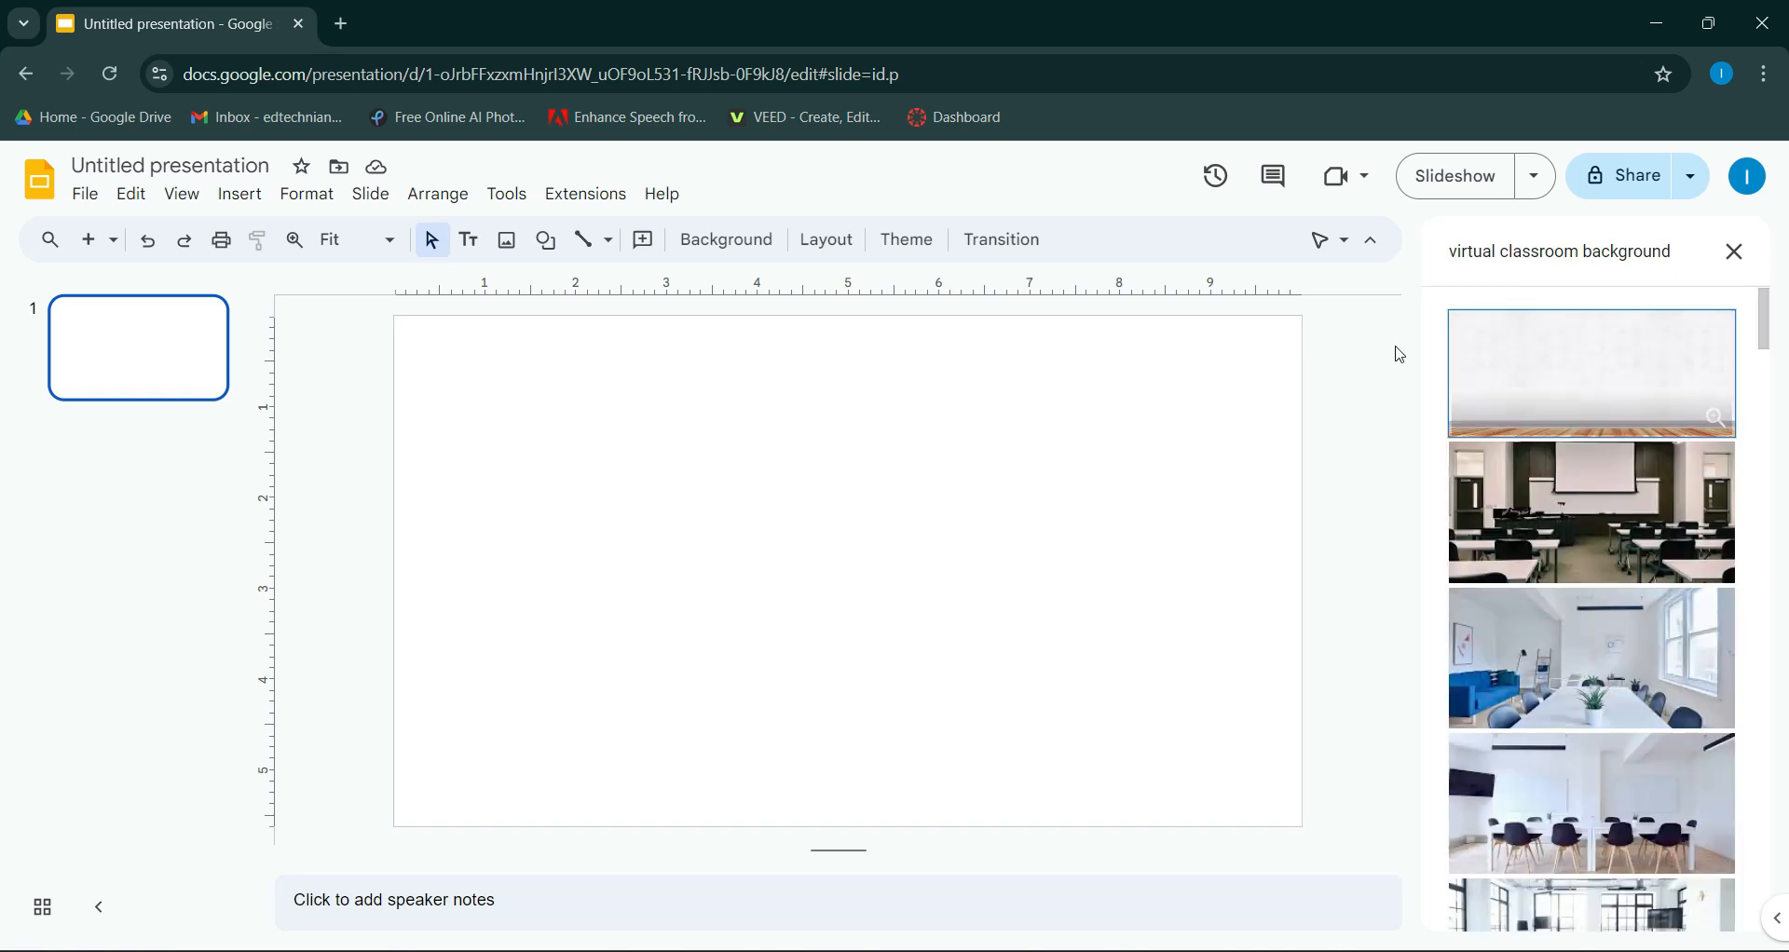
mouse_move(1764, 324)
left_mouse_down()
mouse_move(1769, 705)
mouse_move(1766, 319)
left_mouse_up()
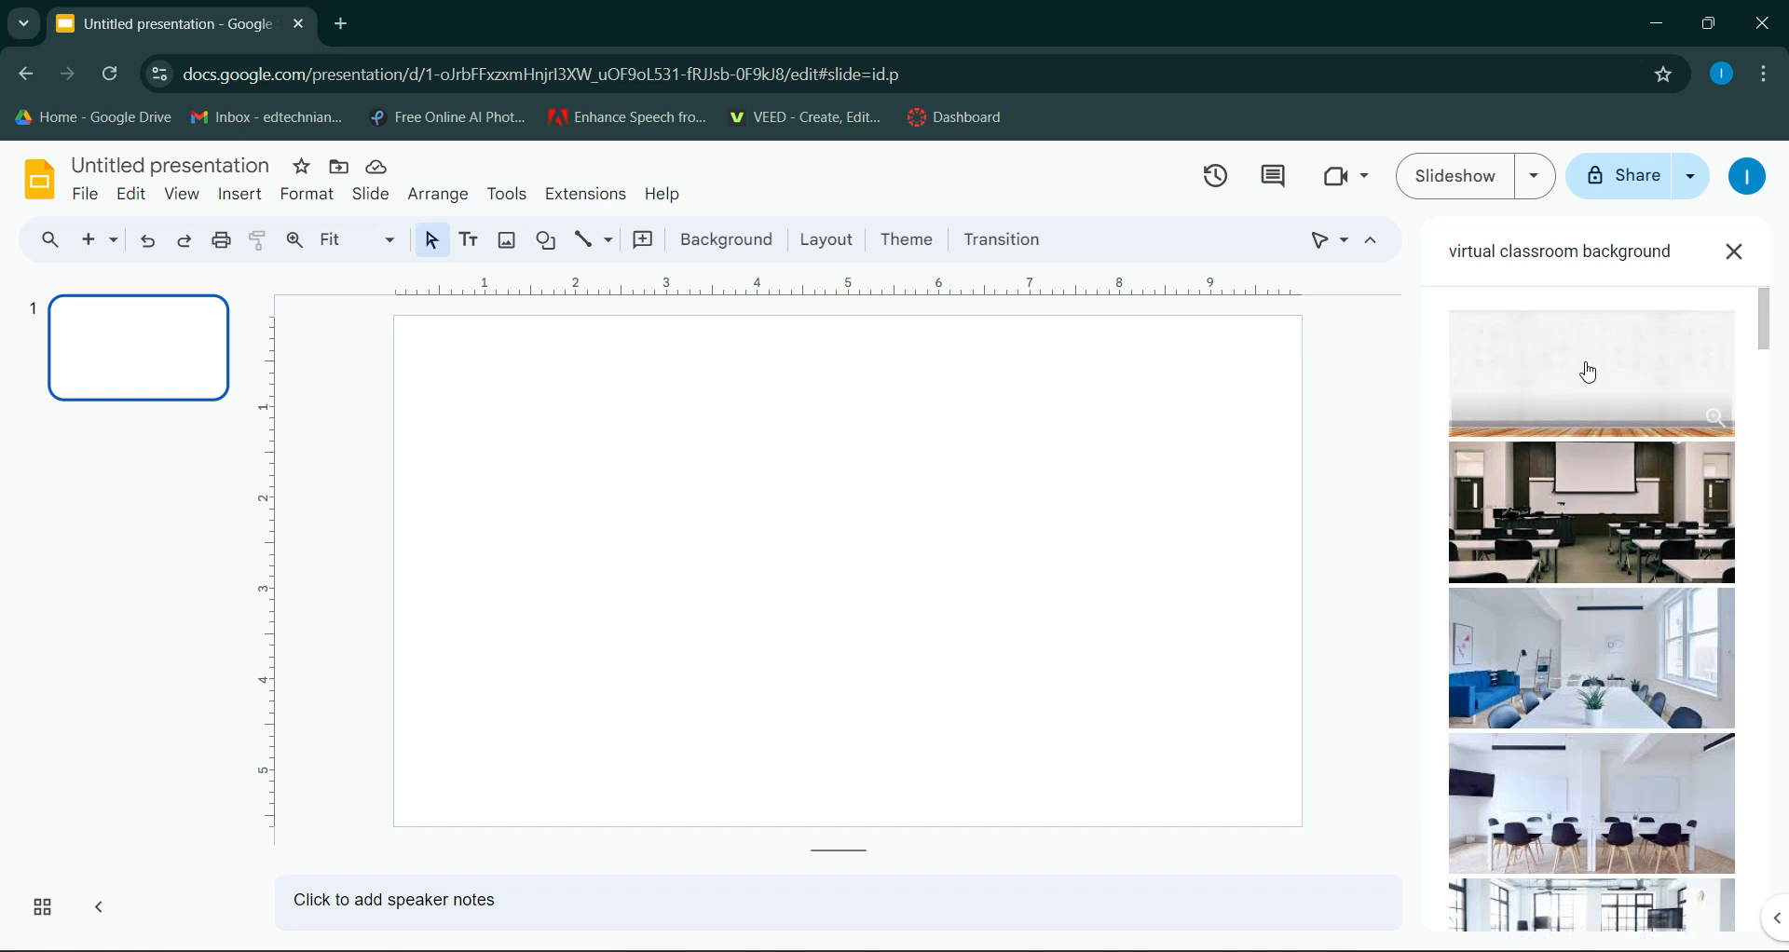
left_click_drag(1590, 373, 723, 543)
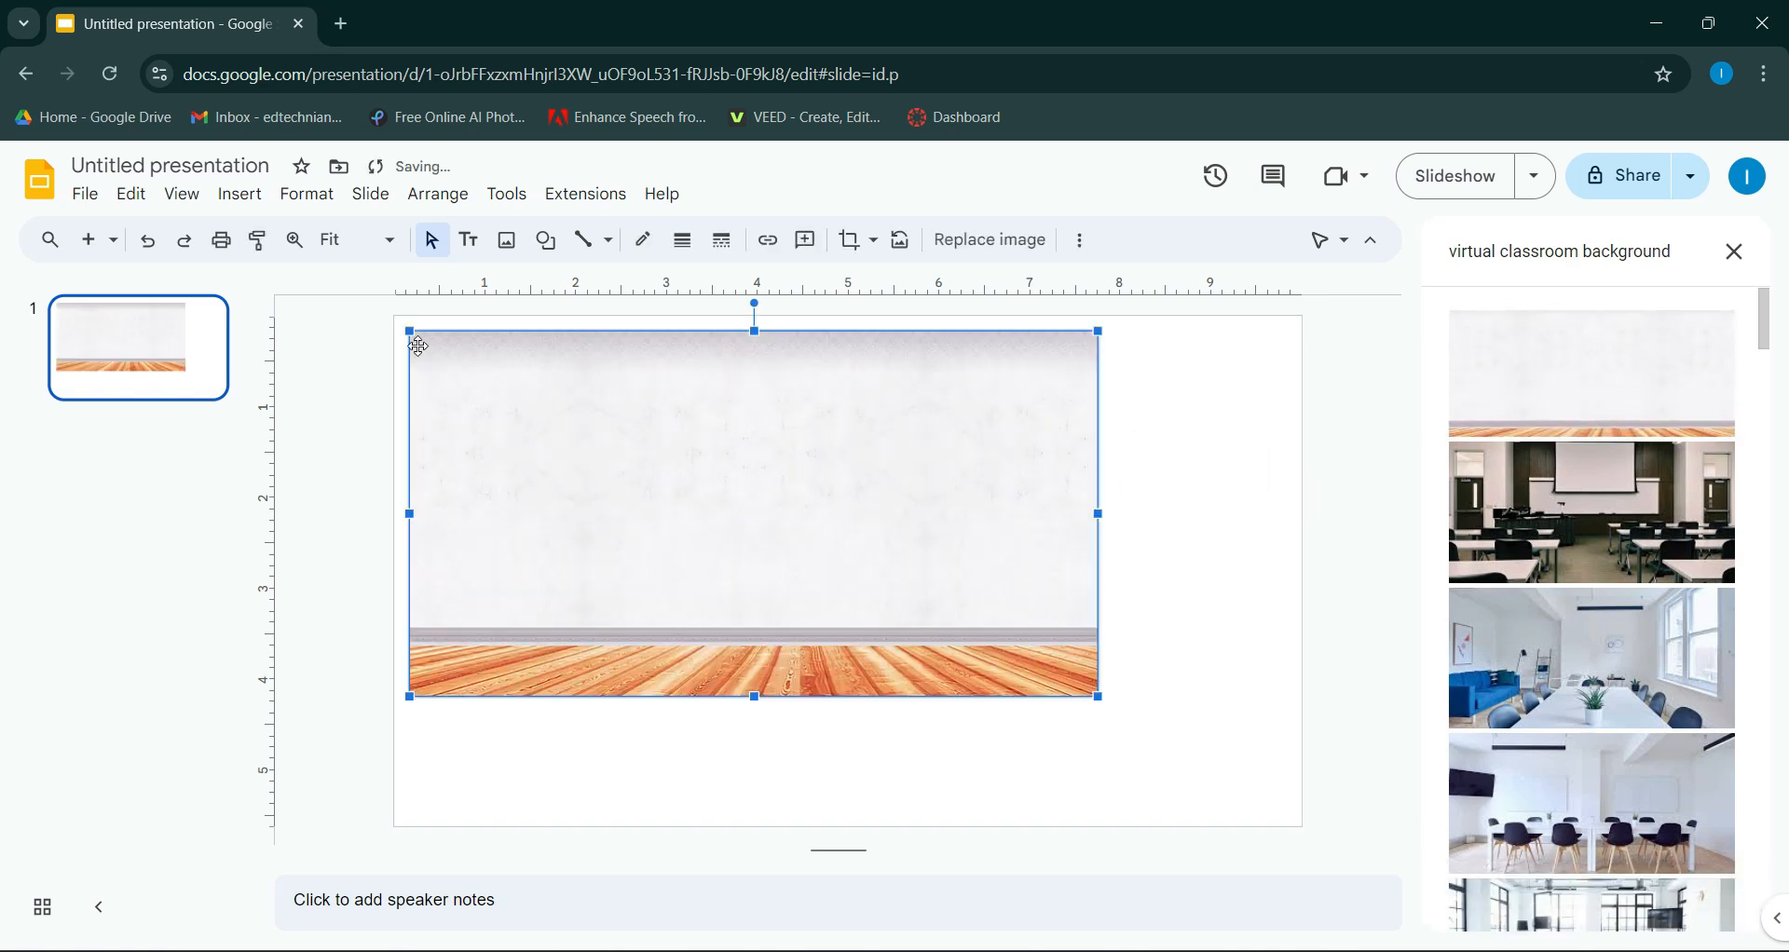
Step: Enlarge the wall and floor picture so it covers the whole slide as a background
left_click_drag(410, 331, 382, 318)
left_click_drag(1096, 693, 1342, 827)
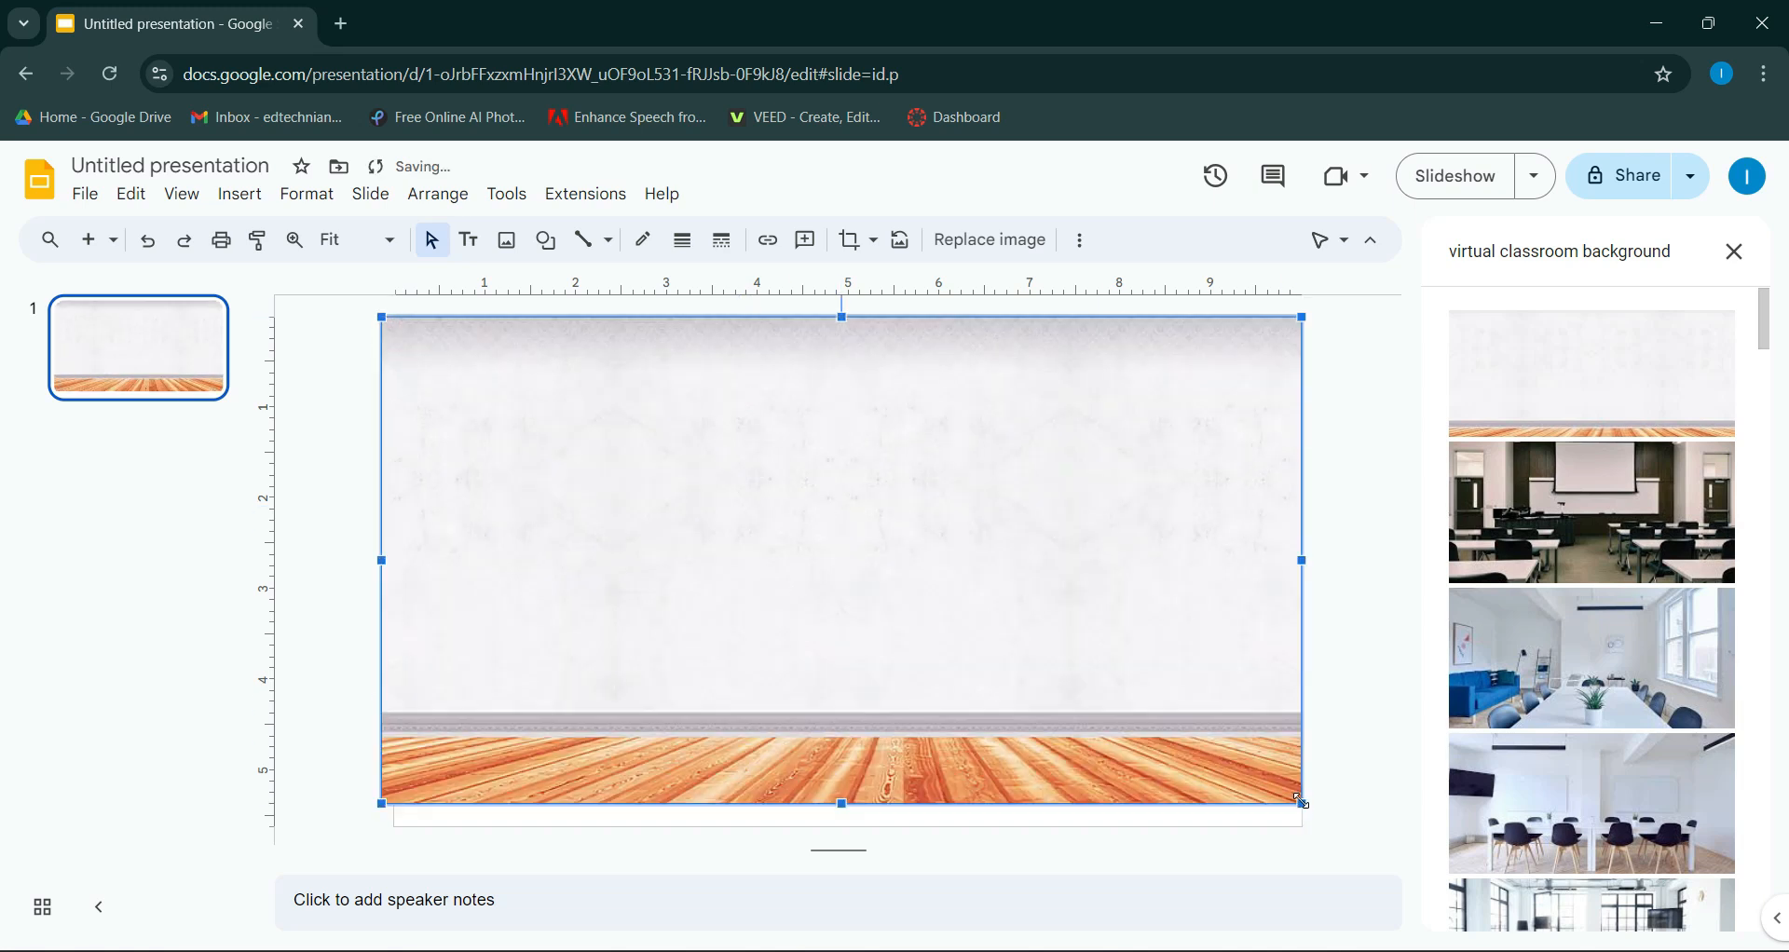
left_click_drag(1203, 721, 1191, 714)
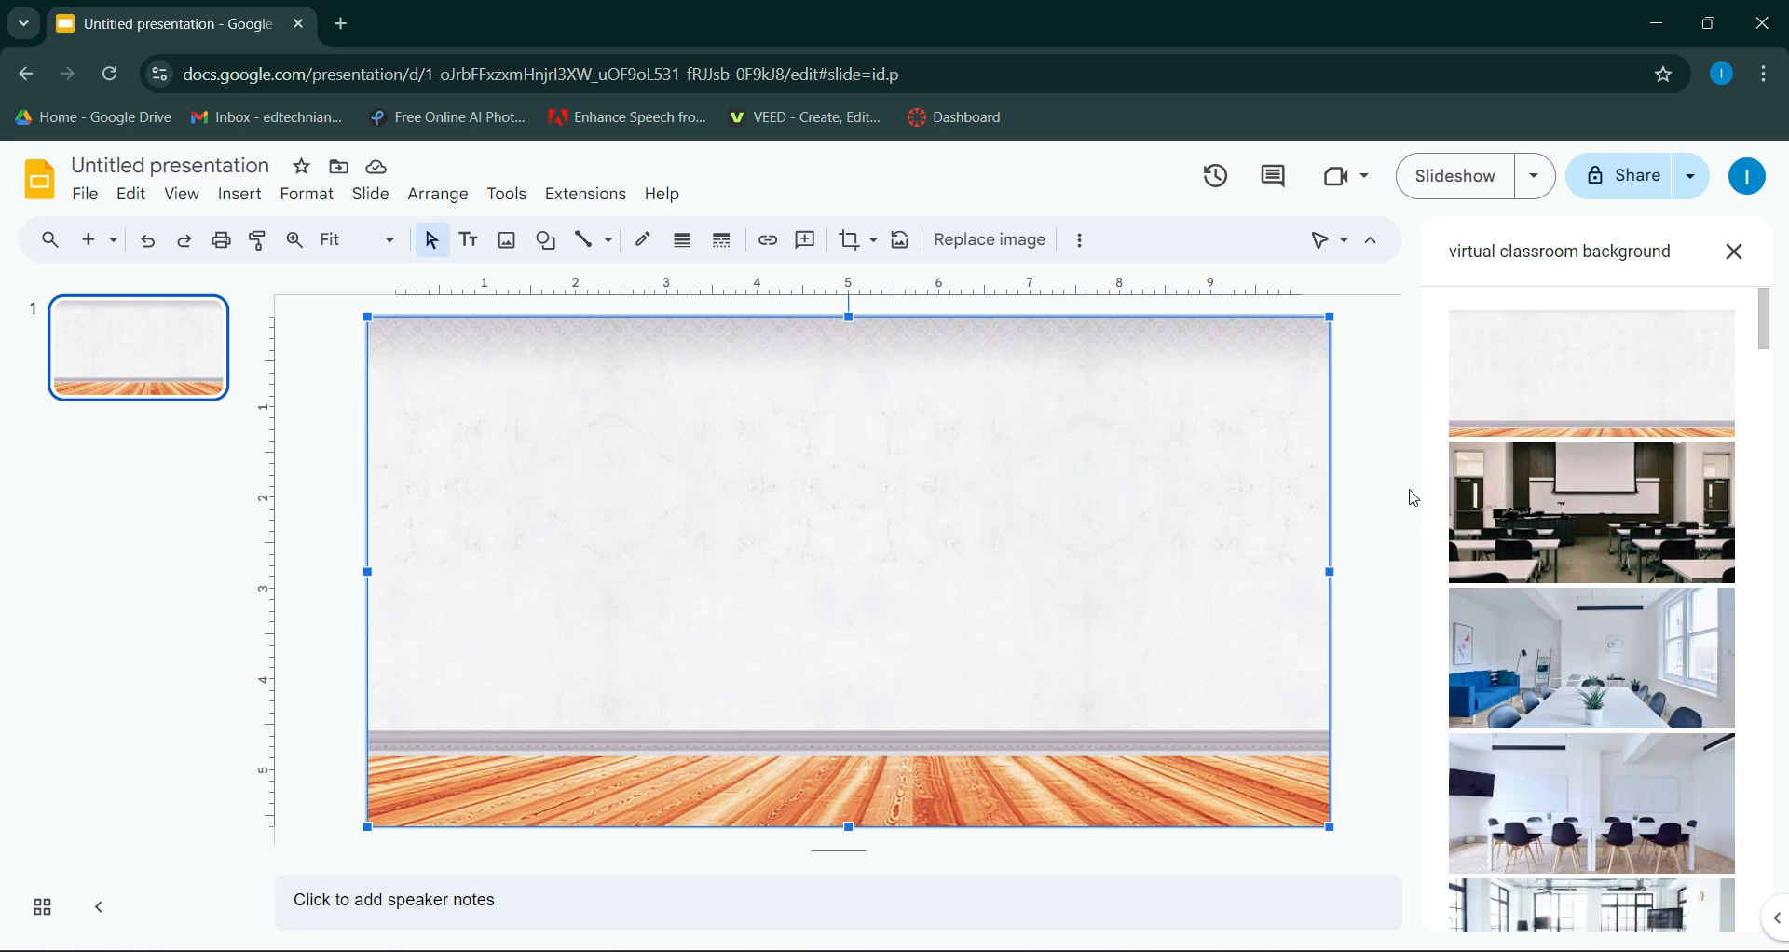
Step: Search web images for "virtual classroom whiteboard" and insert the wood-framed green chalkboard on the left half of the wall
left_click_drag(1670, 251, 1451, 258)
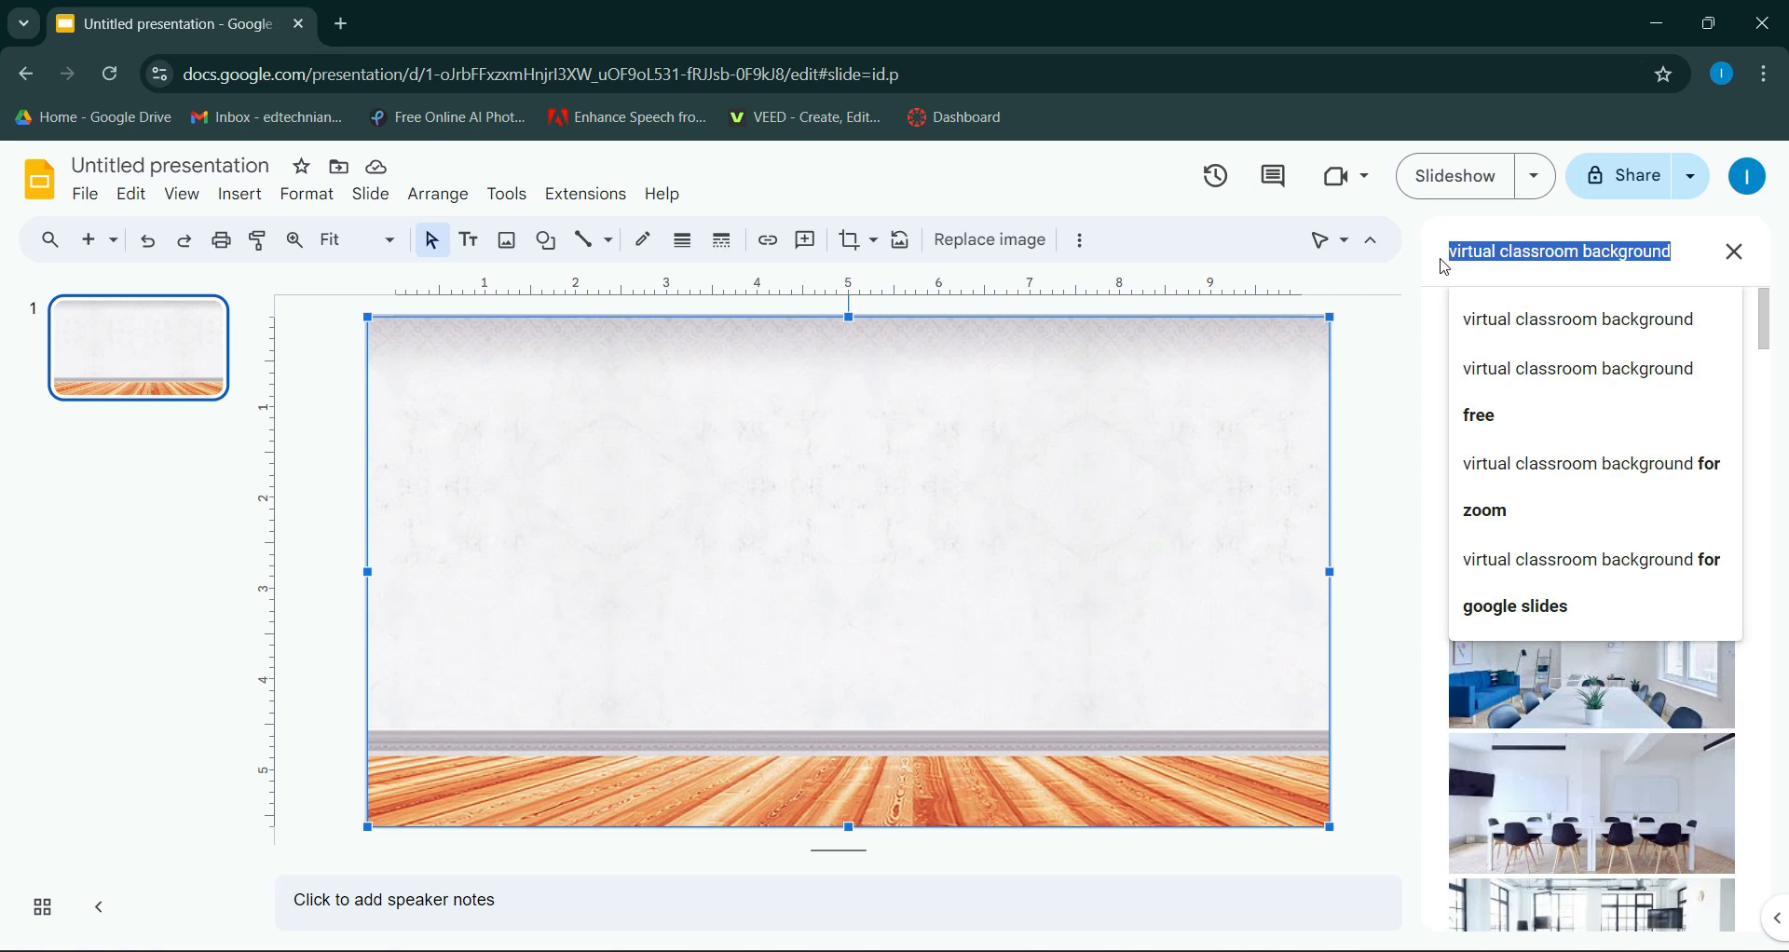
type("virtual clas")
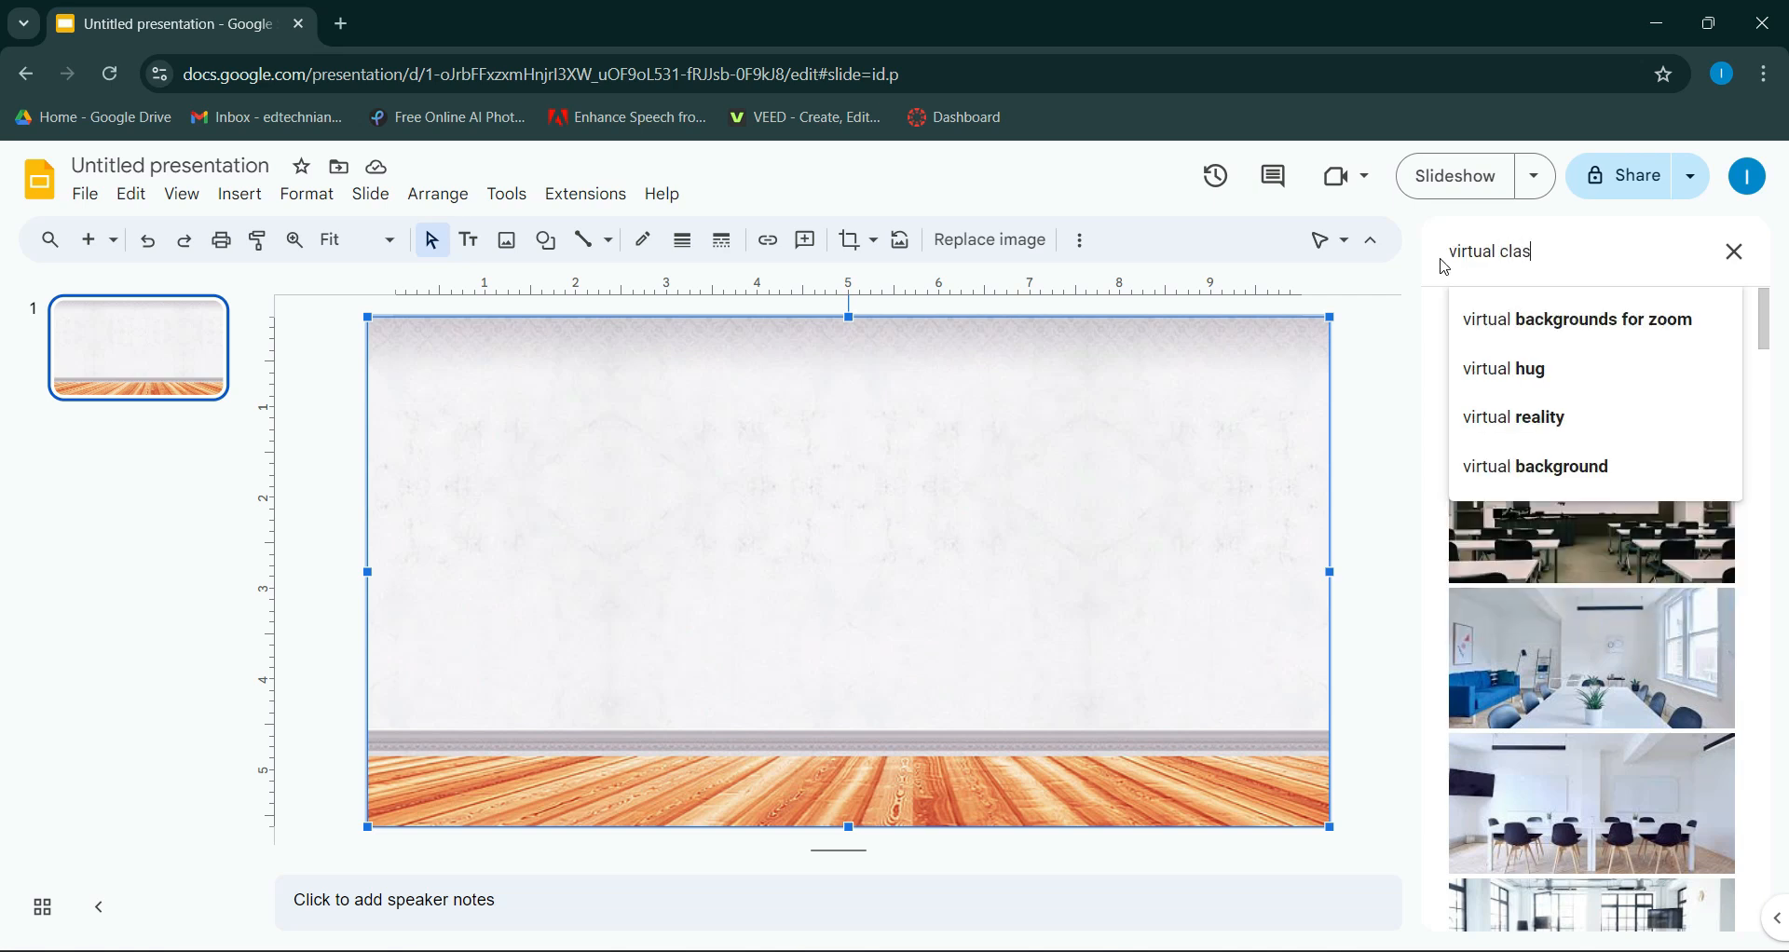
type("sroom whiteboard")
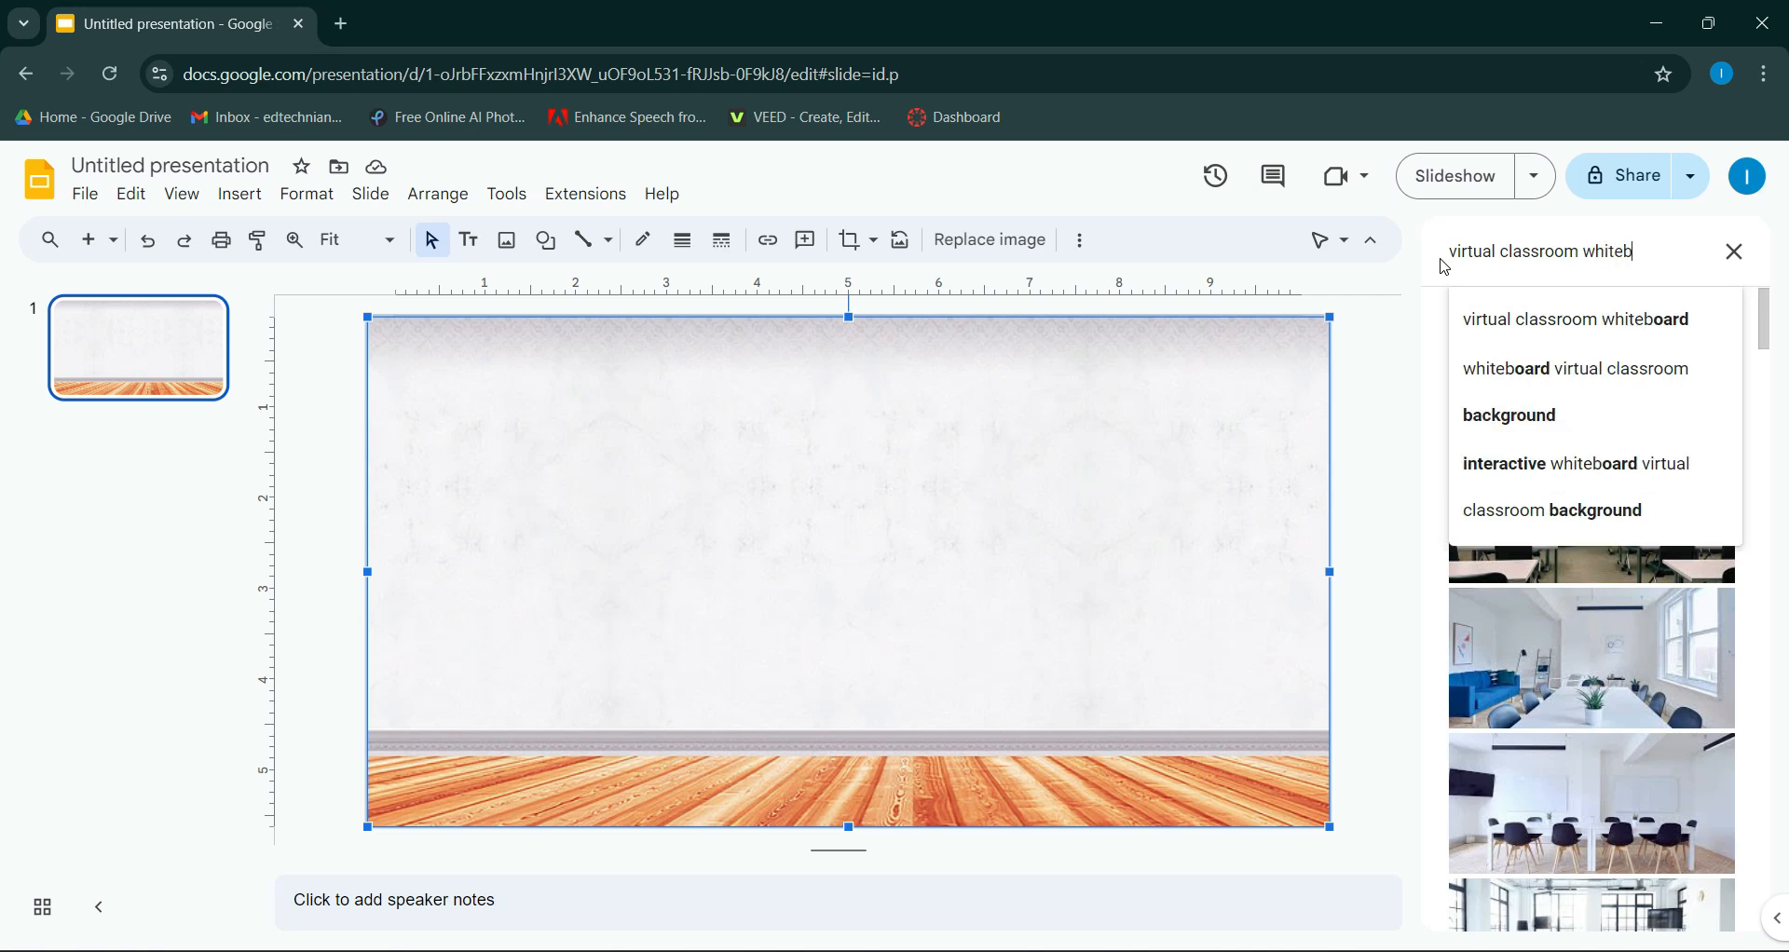
key("Return")
left_click_drag(1771, 349, 1771, 559)
left_click_drag(1646, 544, 596, 502)
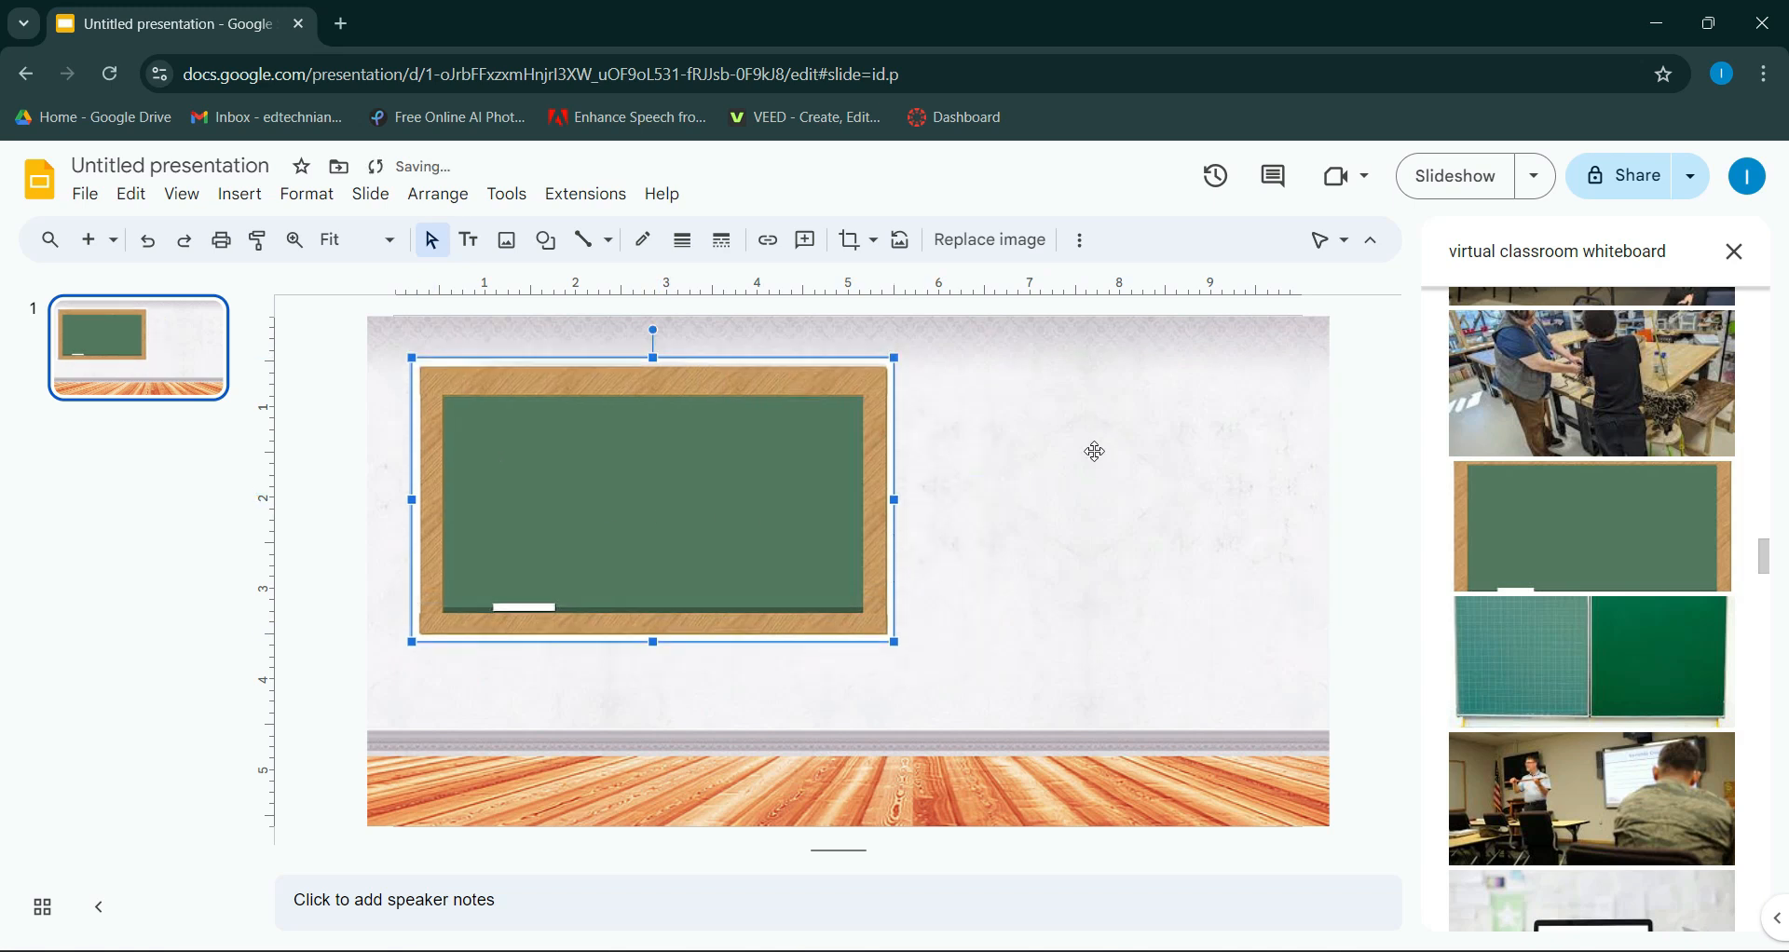
Step: Search web images for "virtual classroom map" and insert the colorful United States map on the slide
double_click(1602, 256)
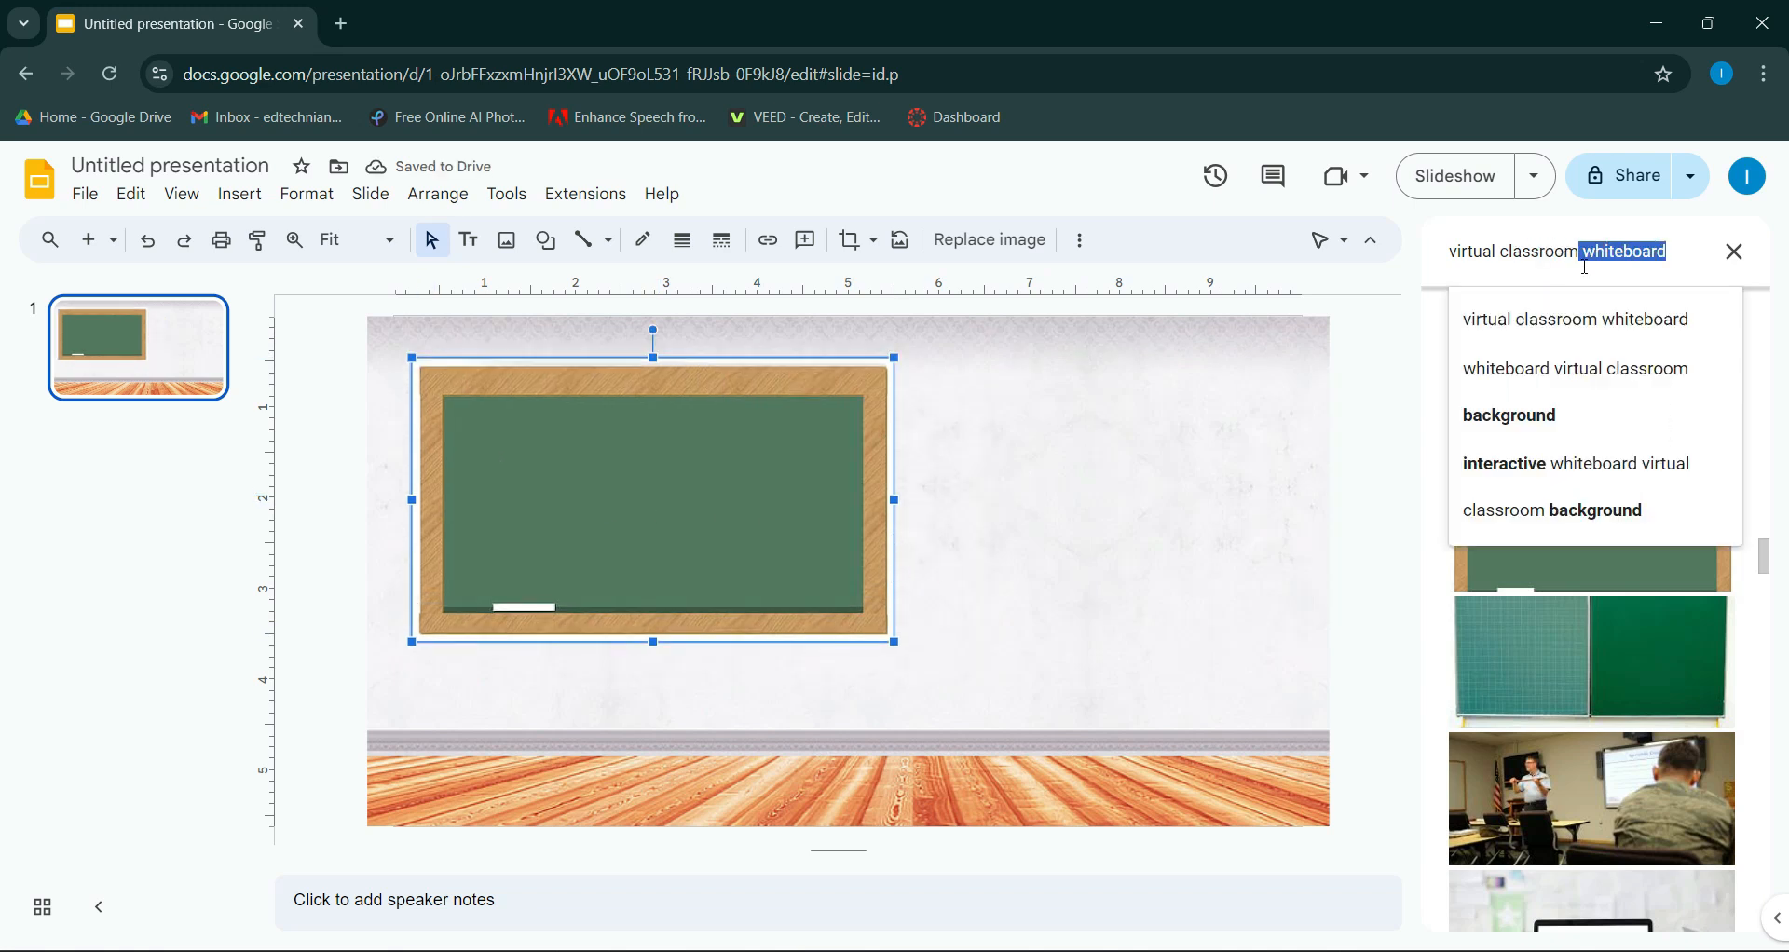
triple_click(1586, 268)
double_click(1586, 268)
type("map")
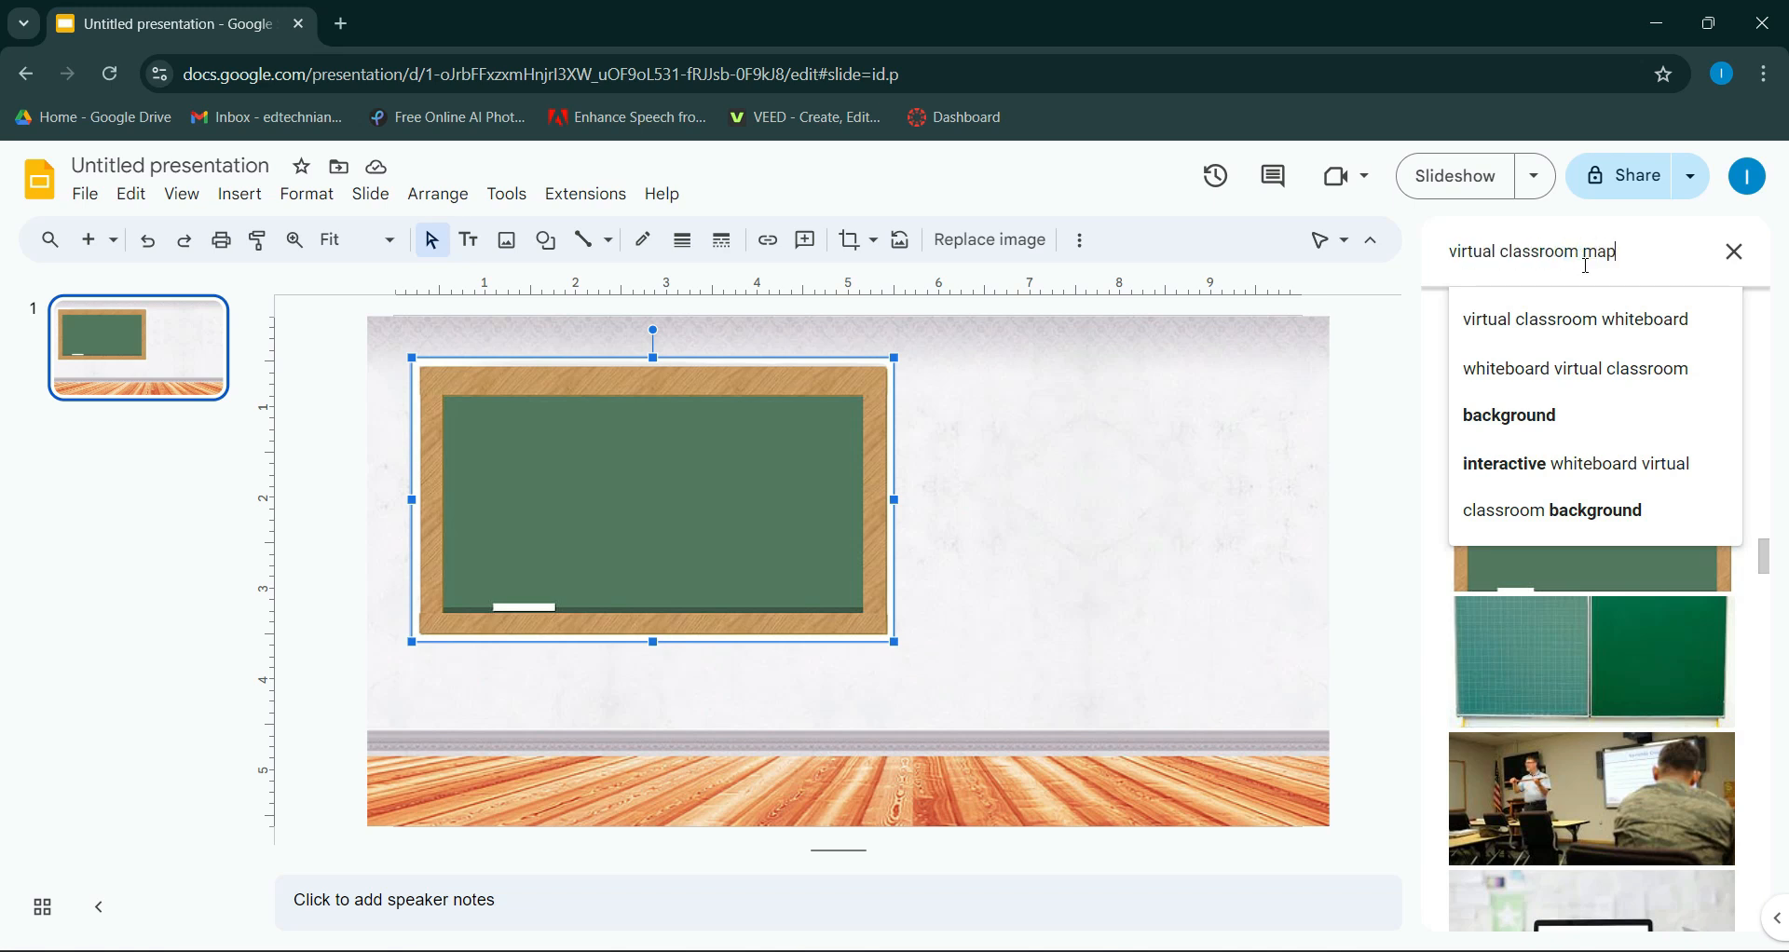
key("Return")
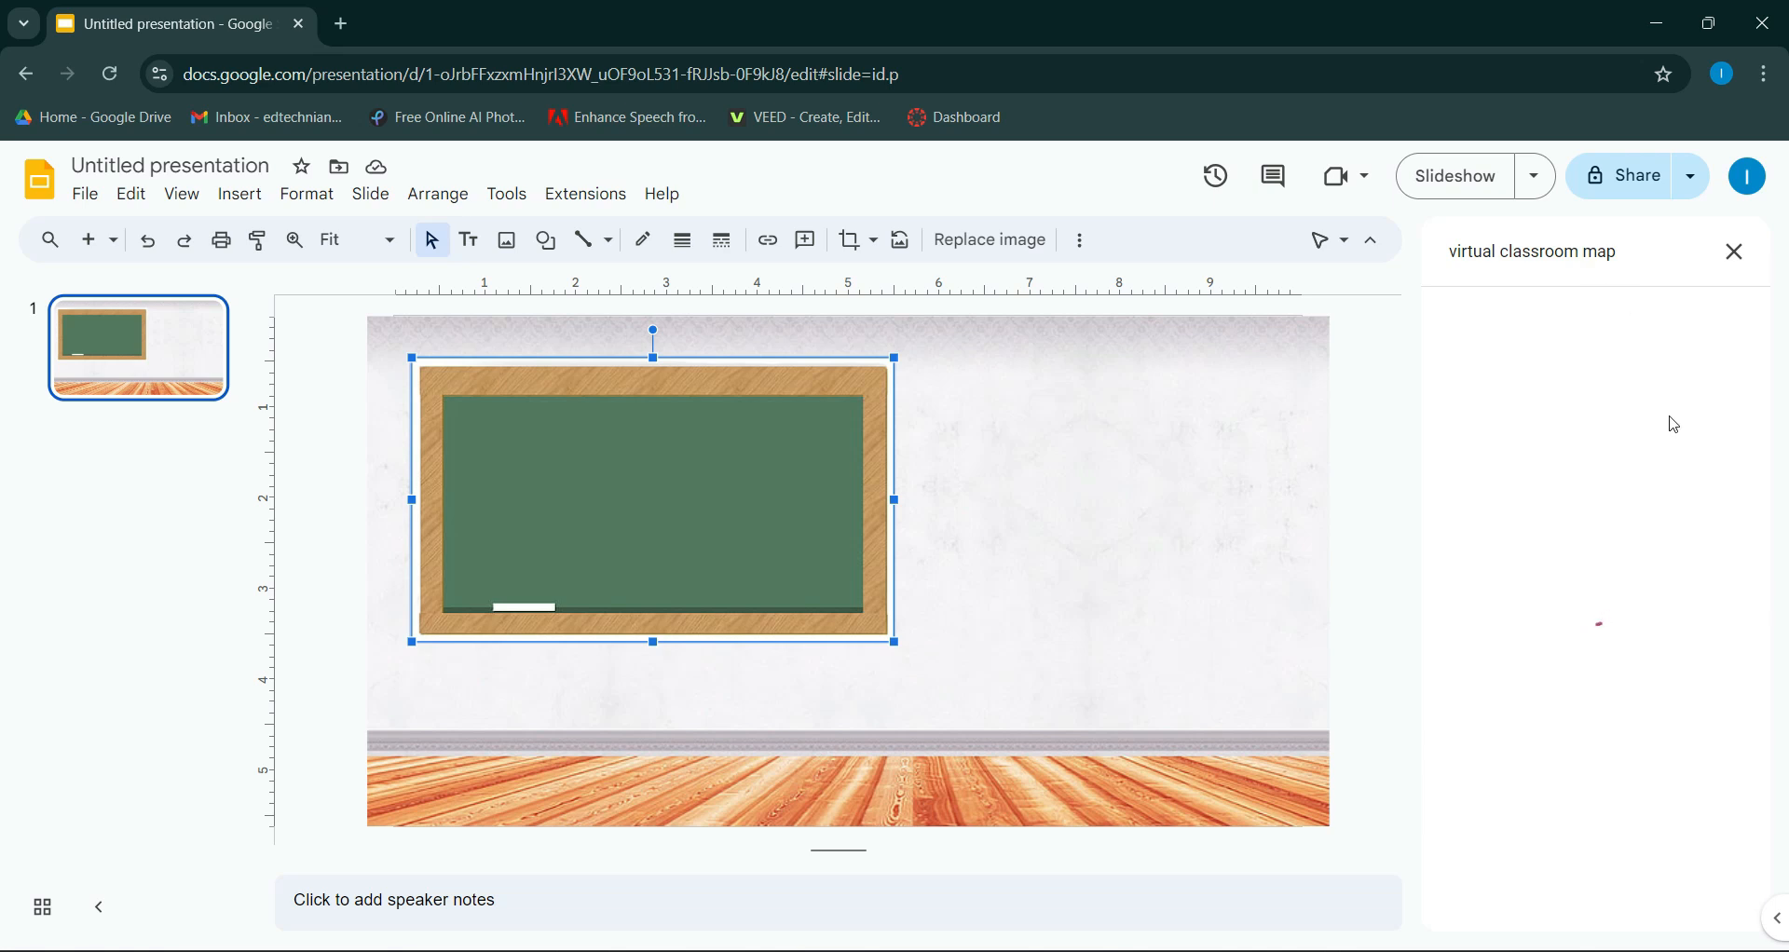
mouse_move(1768, 349)
left_mouse_down()
mouse_move(1768, 554)
mouse_move(1778, 338)
left_mouse_up()
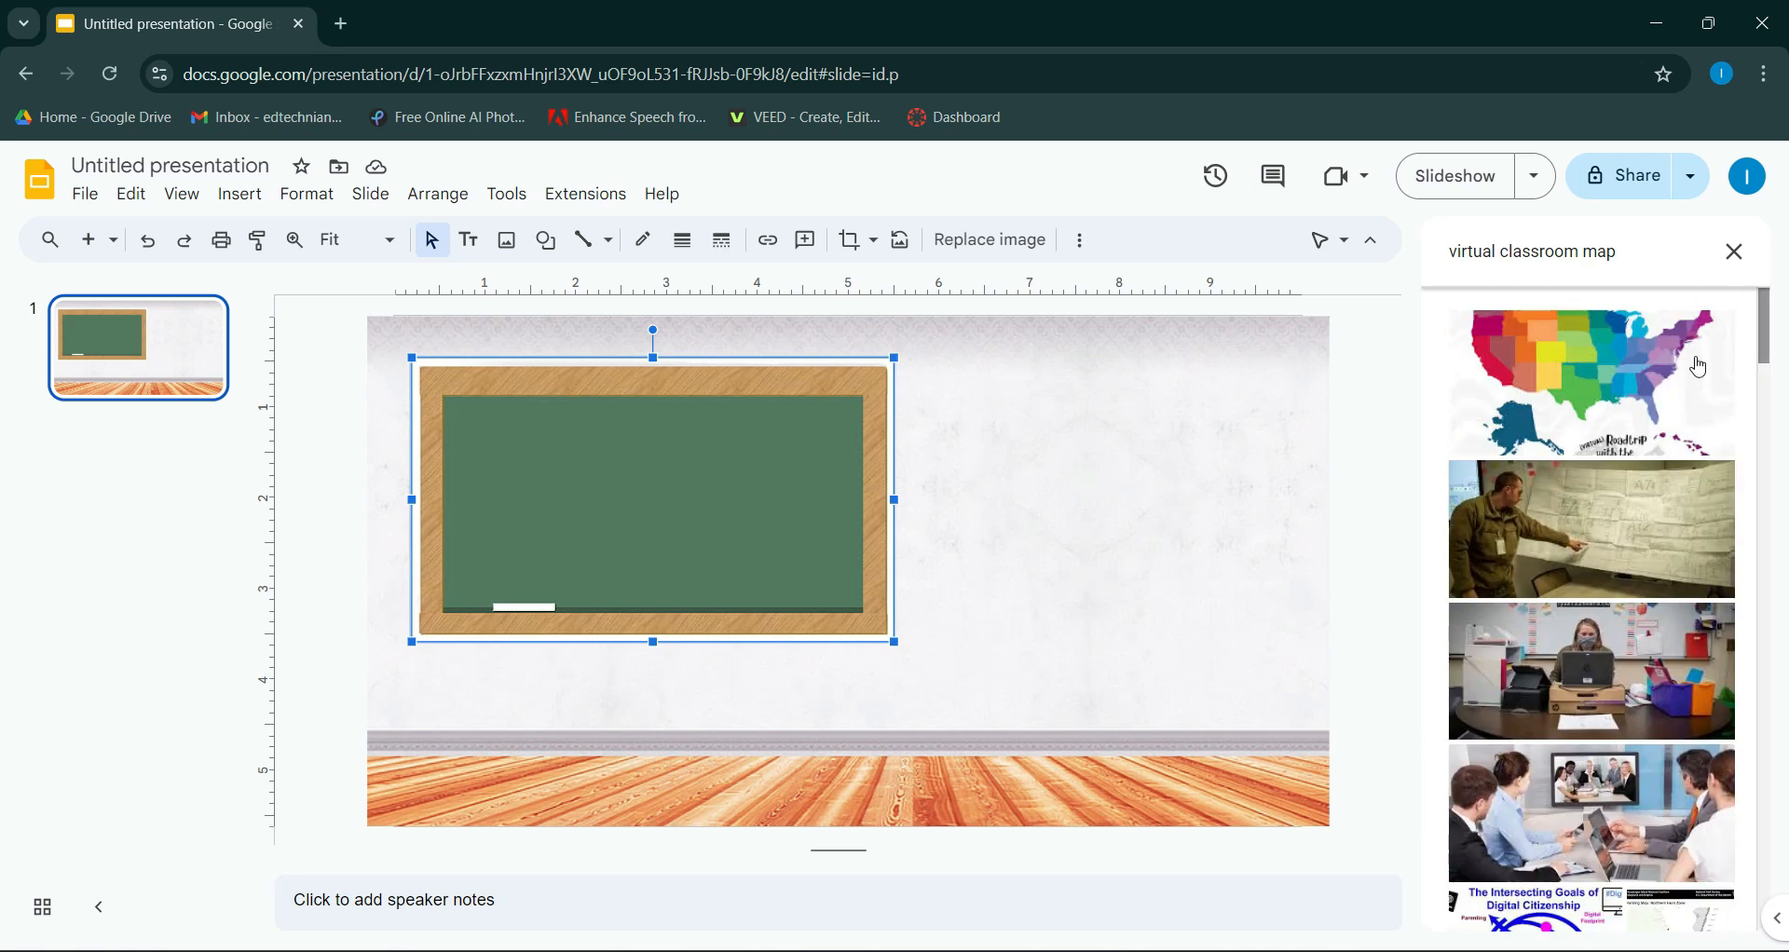
left_click_drag(1619, 381, 1131, 563)
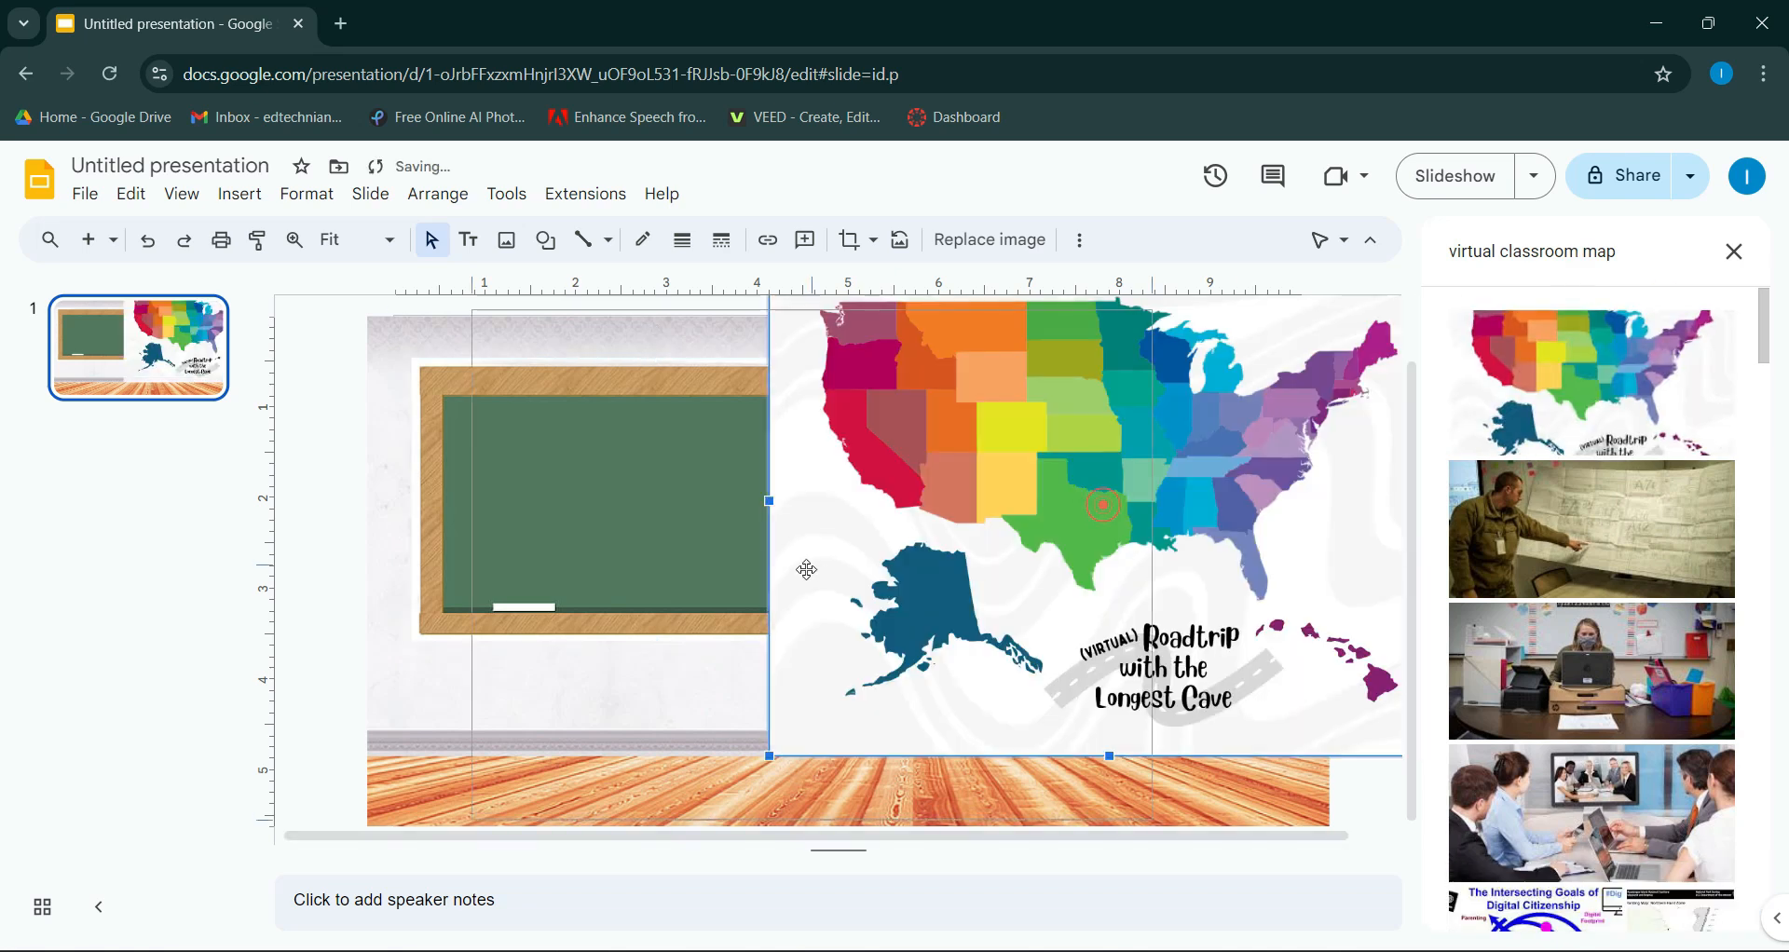
Step: Shrink the United States map and place it on the wall to the right of the chalkboard
left_click_drag(479, 331, 935, 671)
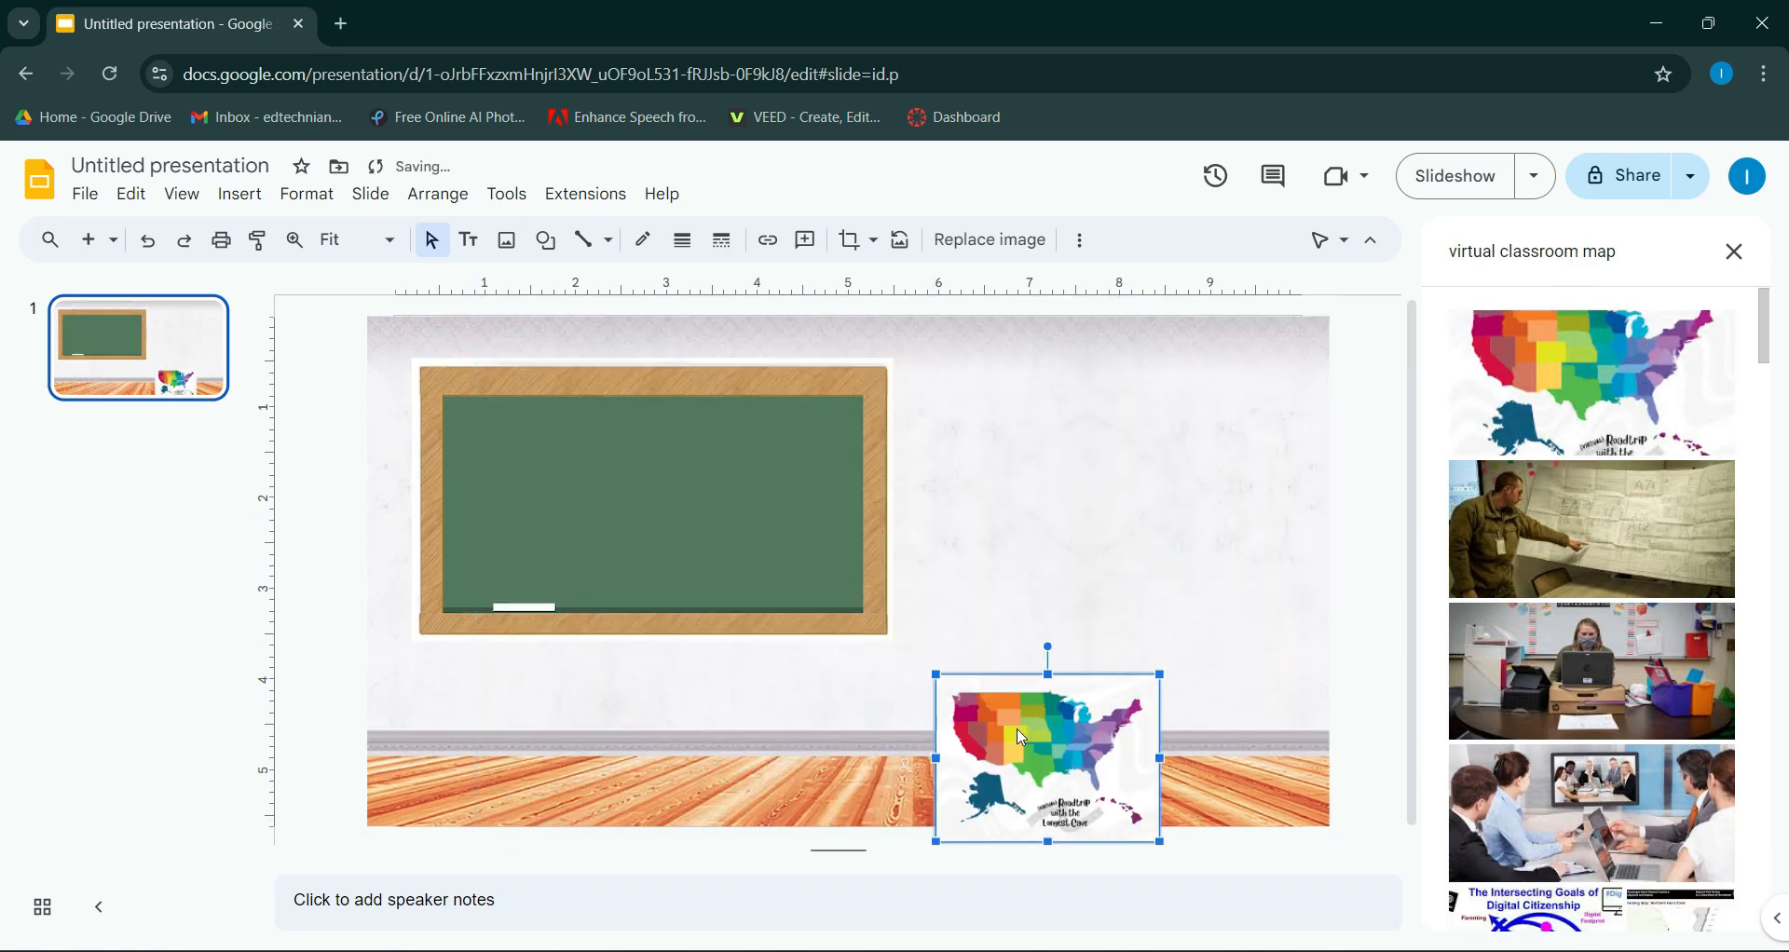
left_click_drag(1049, 755, 1077, 502)
left_click_drag(1189, 587, 1245, 628)
left_click_drag(1165, 549, 1183, 519)
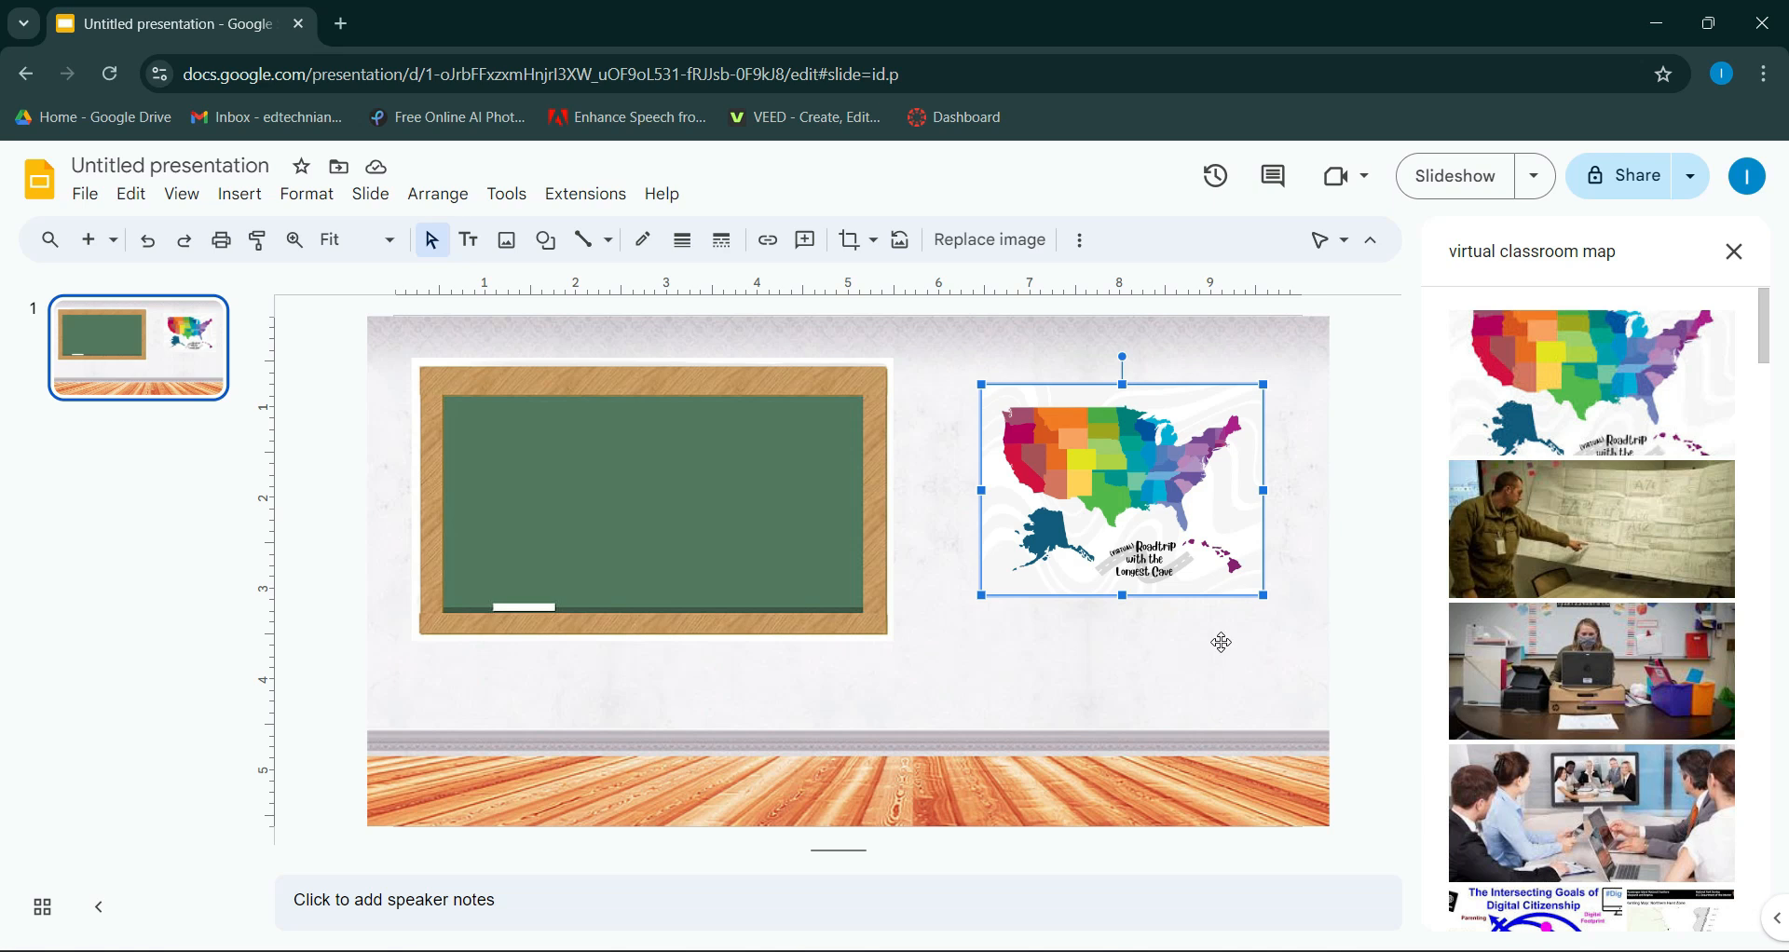
left_click(1354, 440)
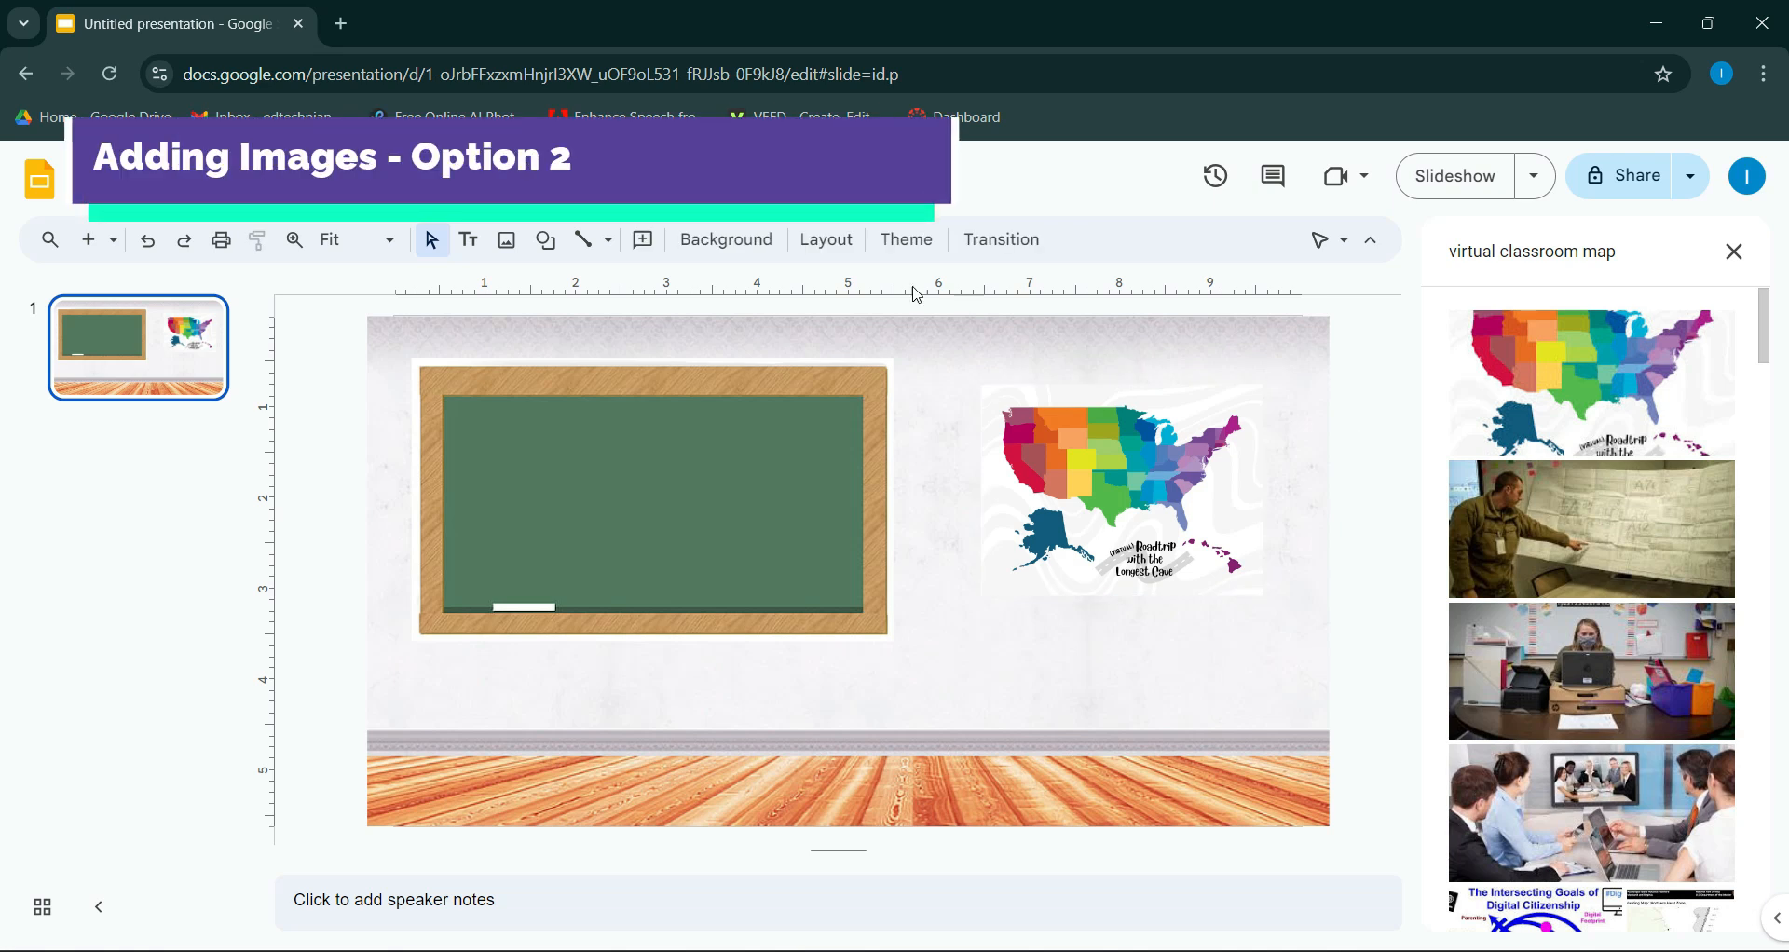
Step: Search Google Images for "virtual background classroom" in a new tab and filter the usage rights to Creative Commons licenses
left_click(341, 23)
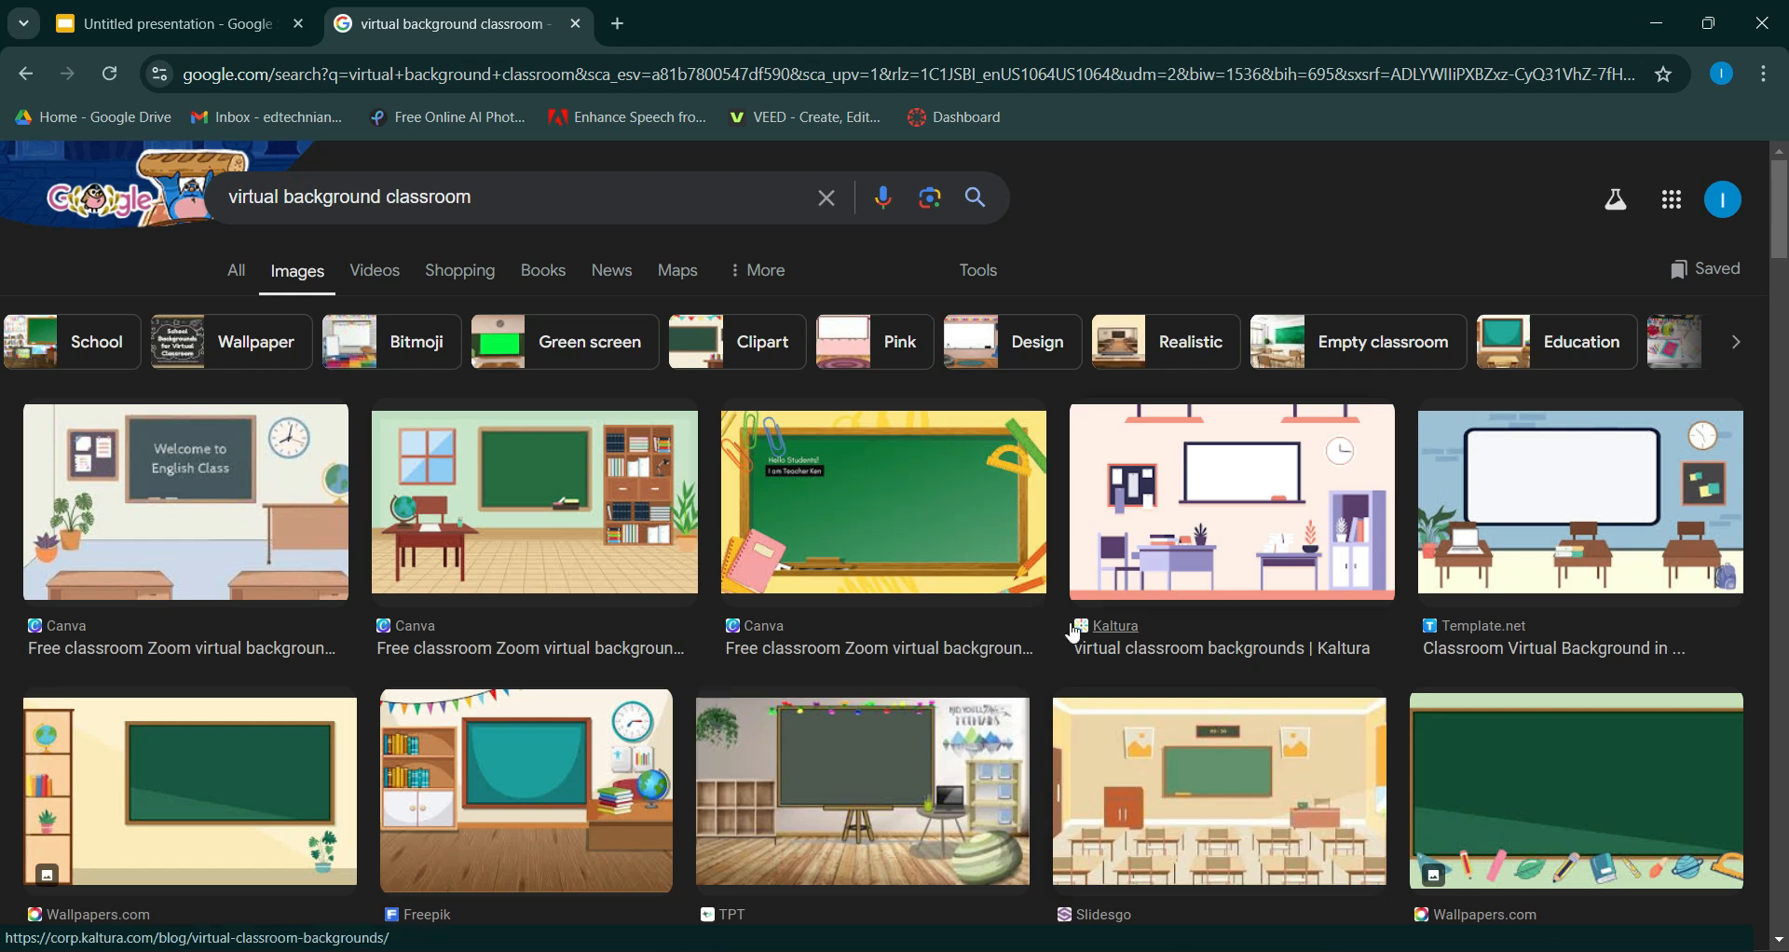
left_click(995, 271)
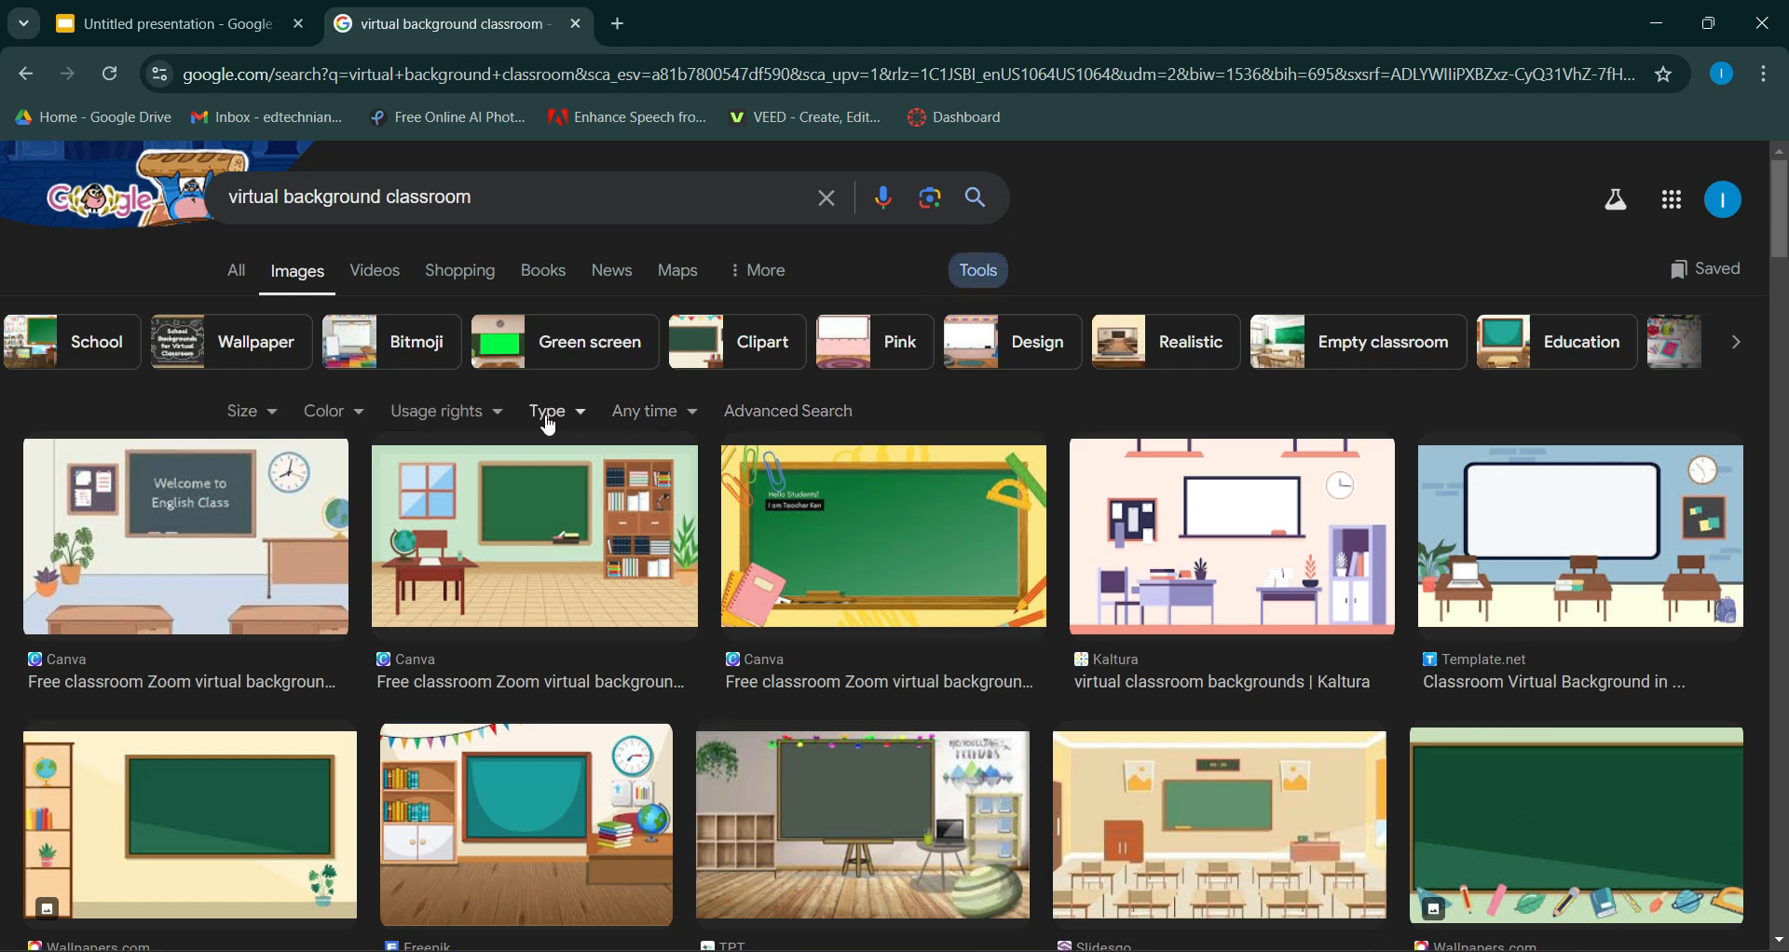
left_click(495, 420)
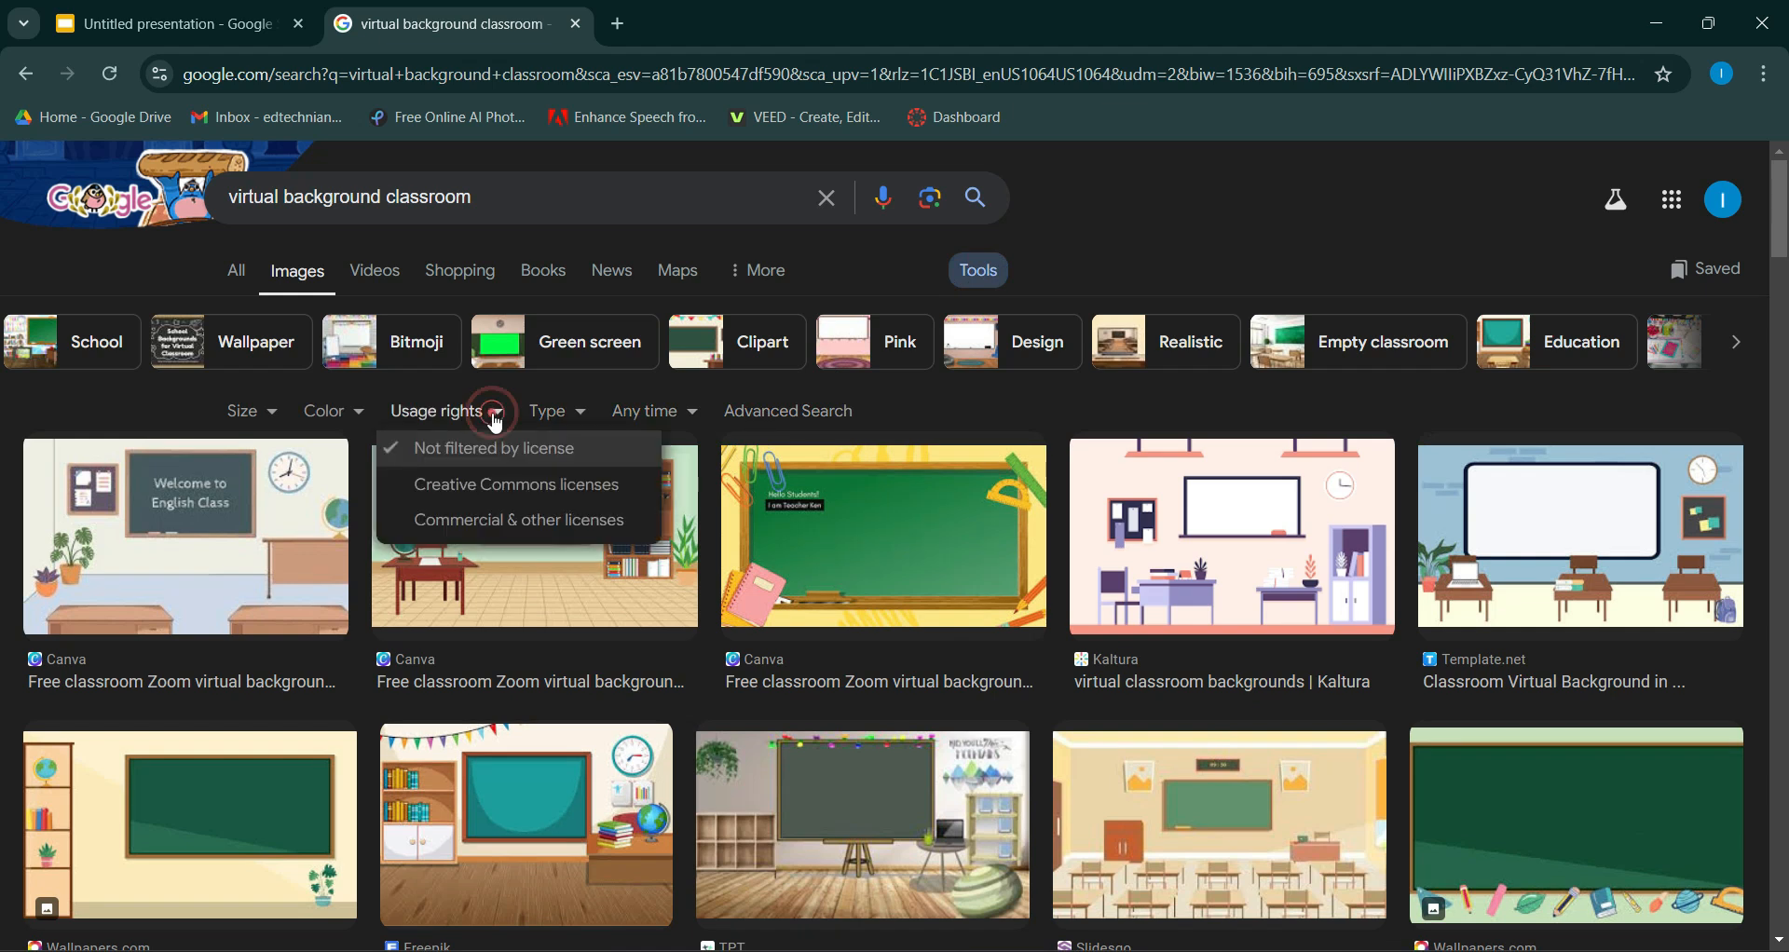
left_click(516, 488)
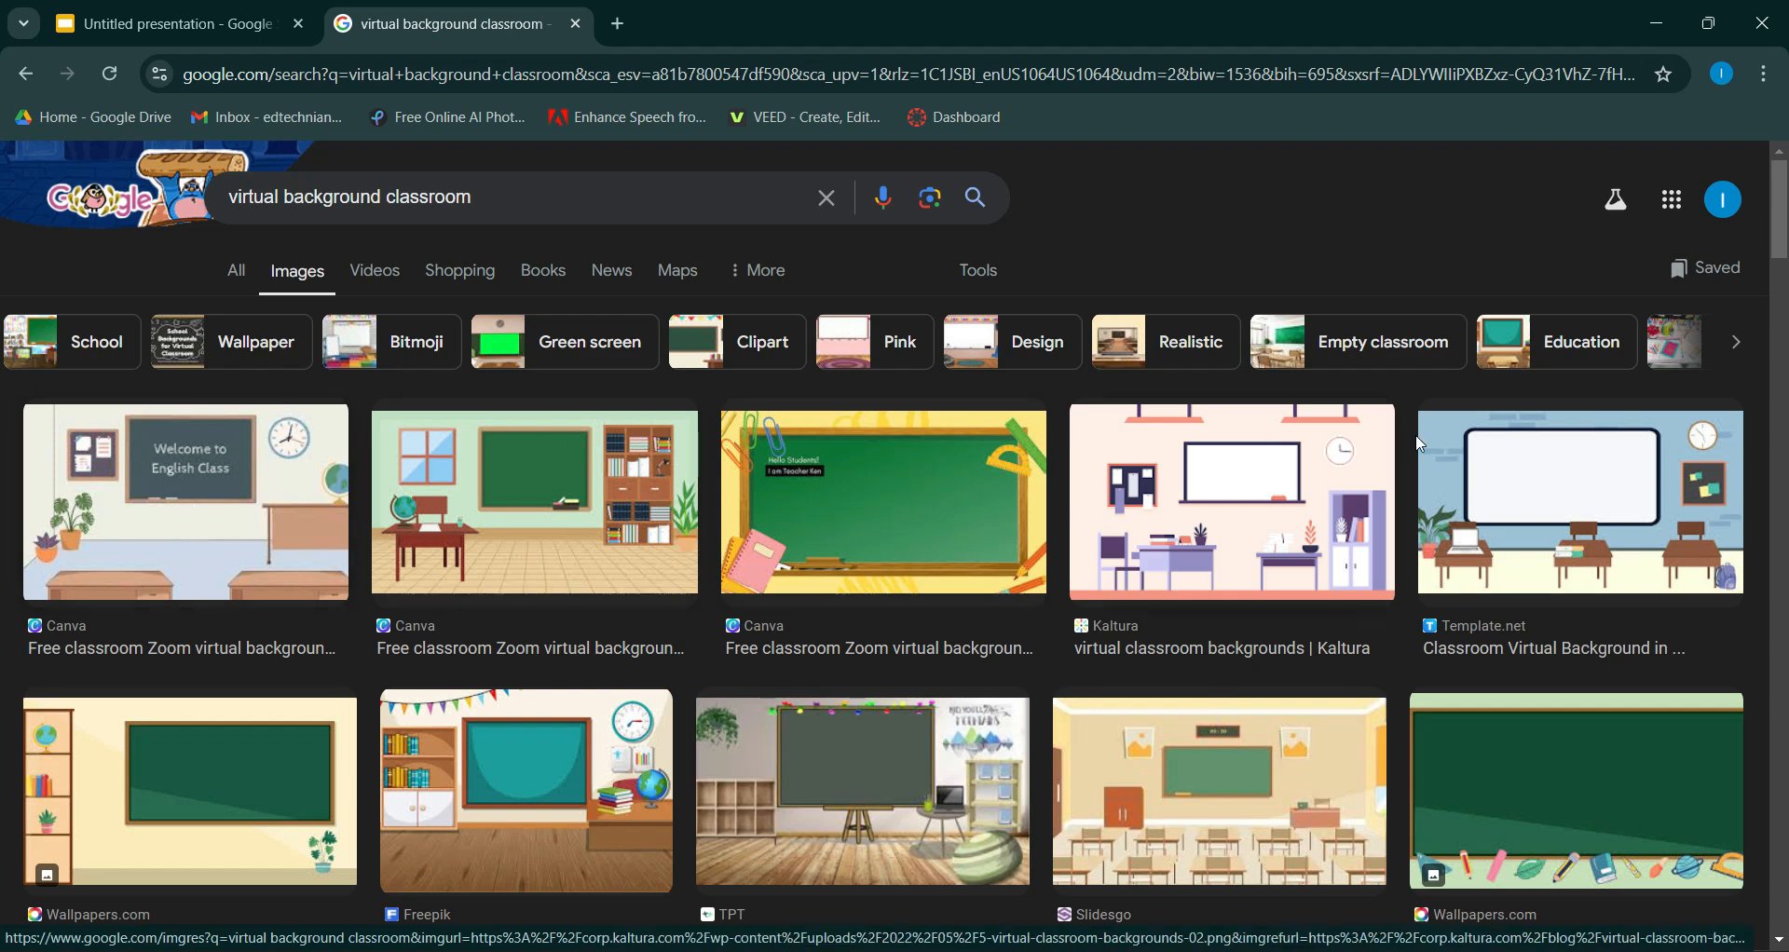
left_click_drag(1779, 250, 1767, 327)
scroll(1767, 327, "up", 2)
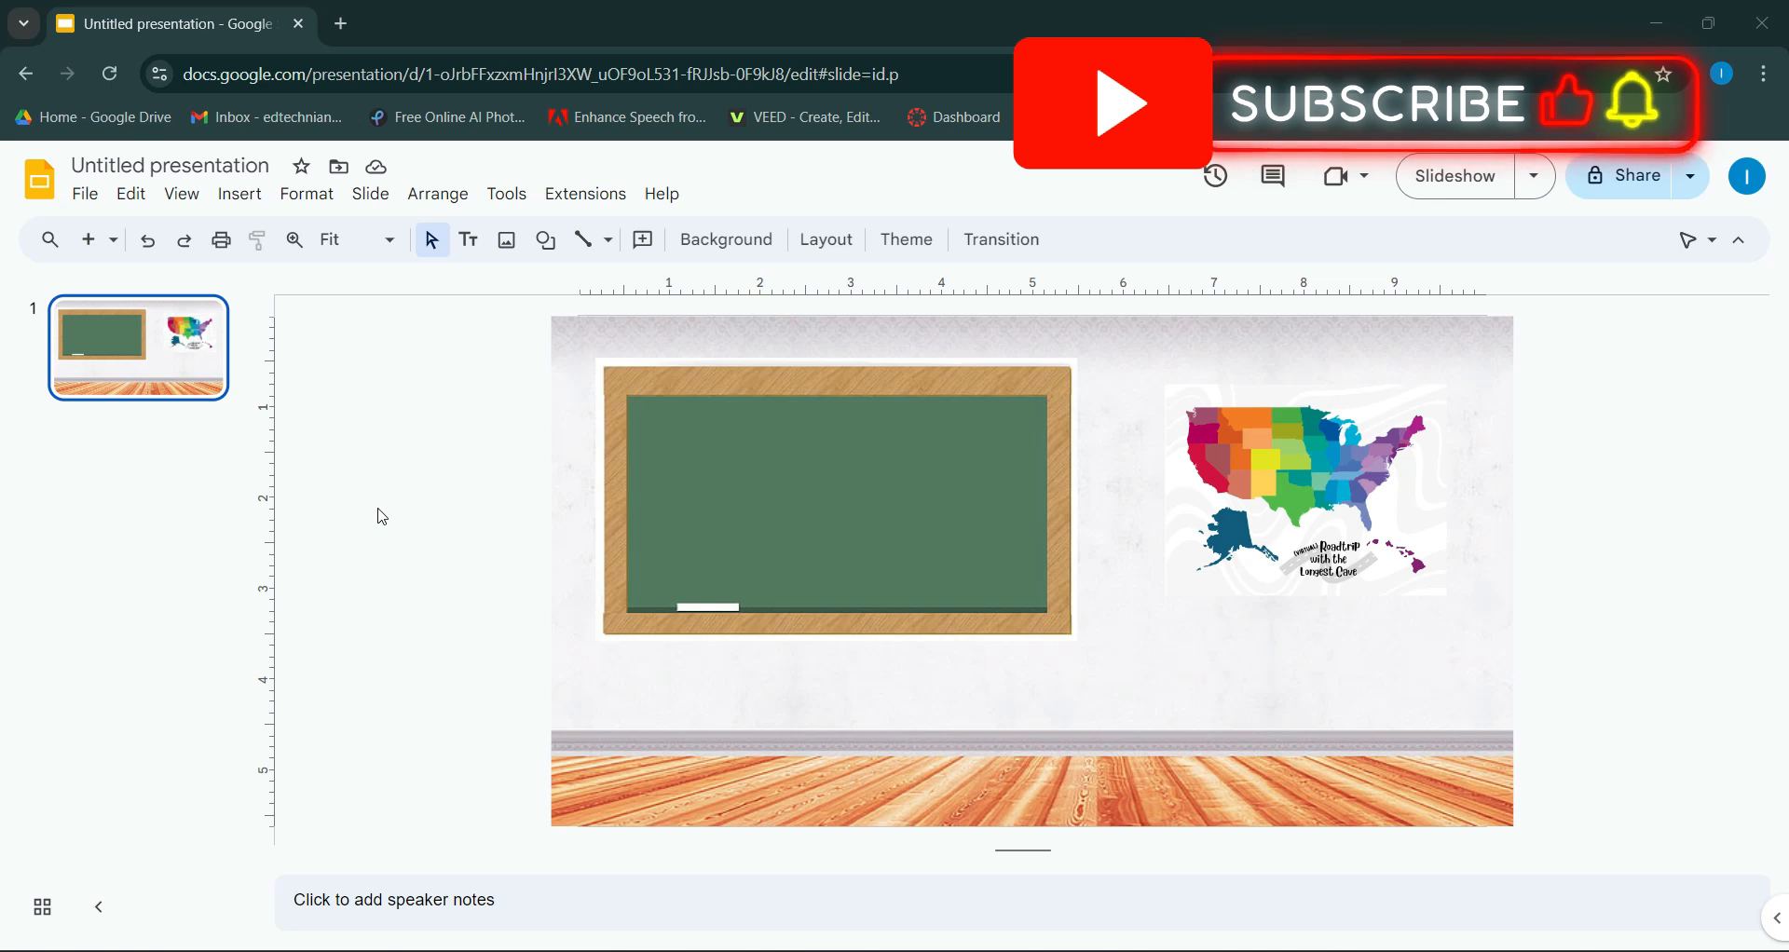
Step: Visit the Chrome Web Store, search for Bitmoji and open the page of the extension from bitmoji.com
left_click(1769, 79)
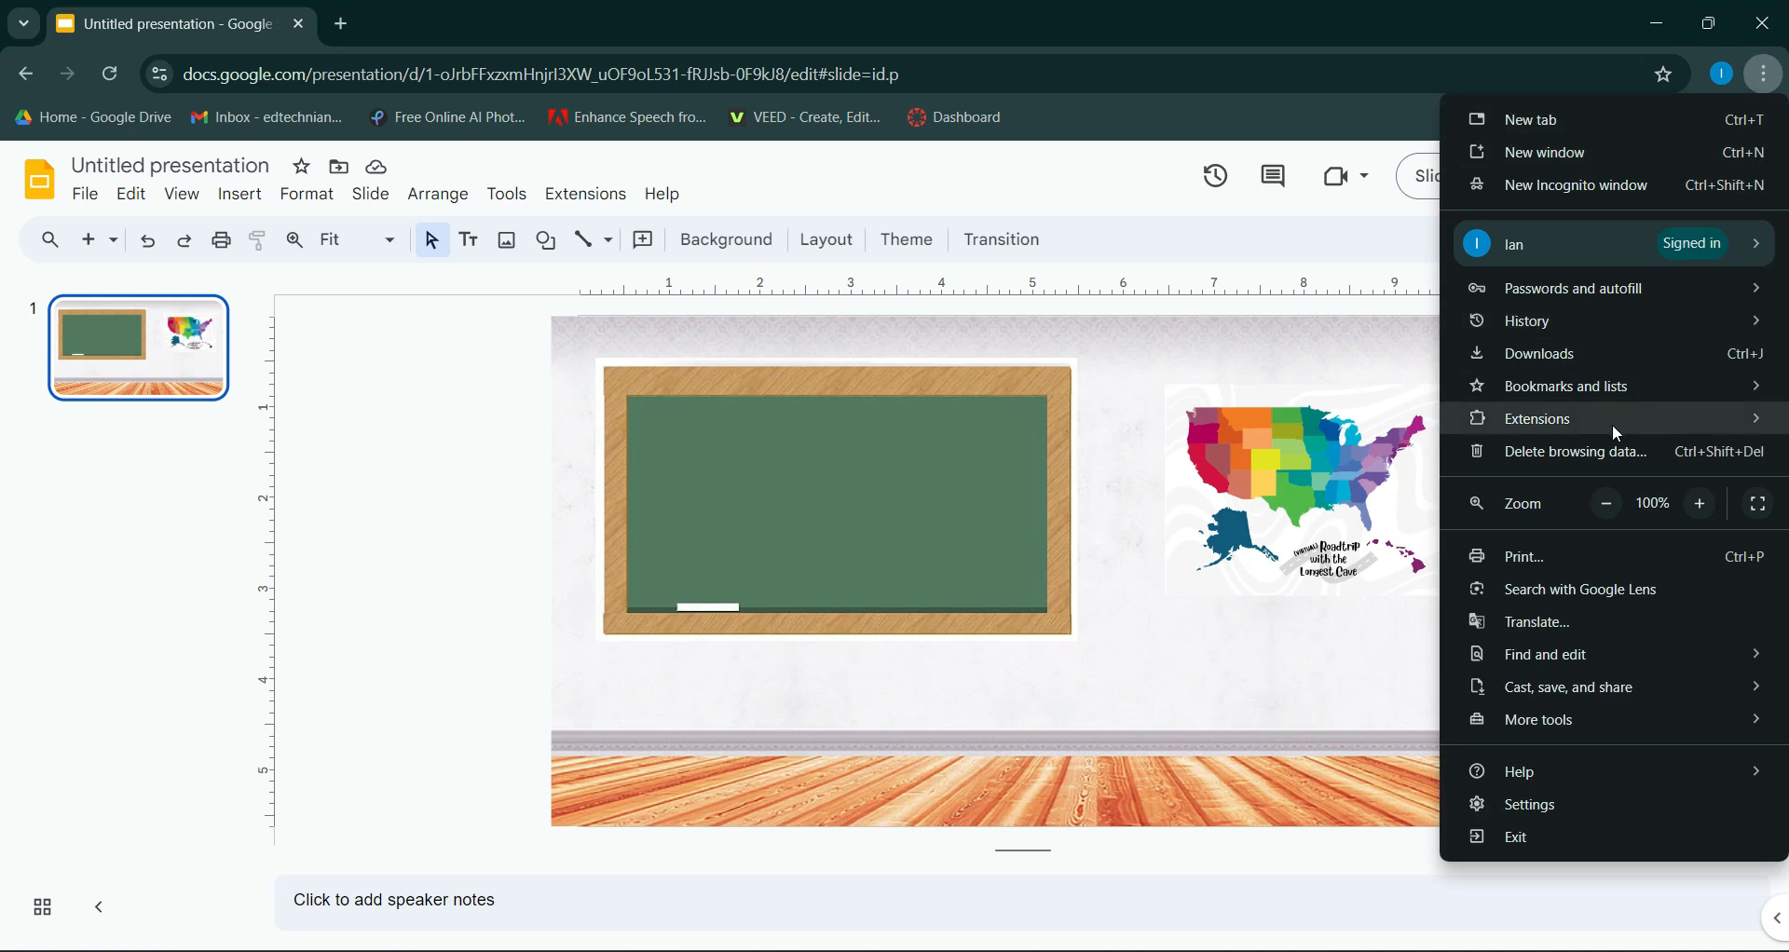
mouse_move(1614, 430)
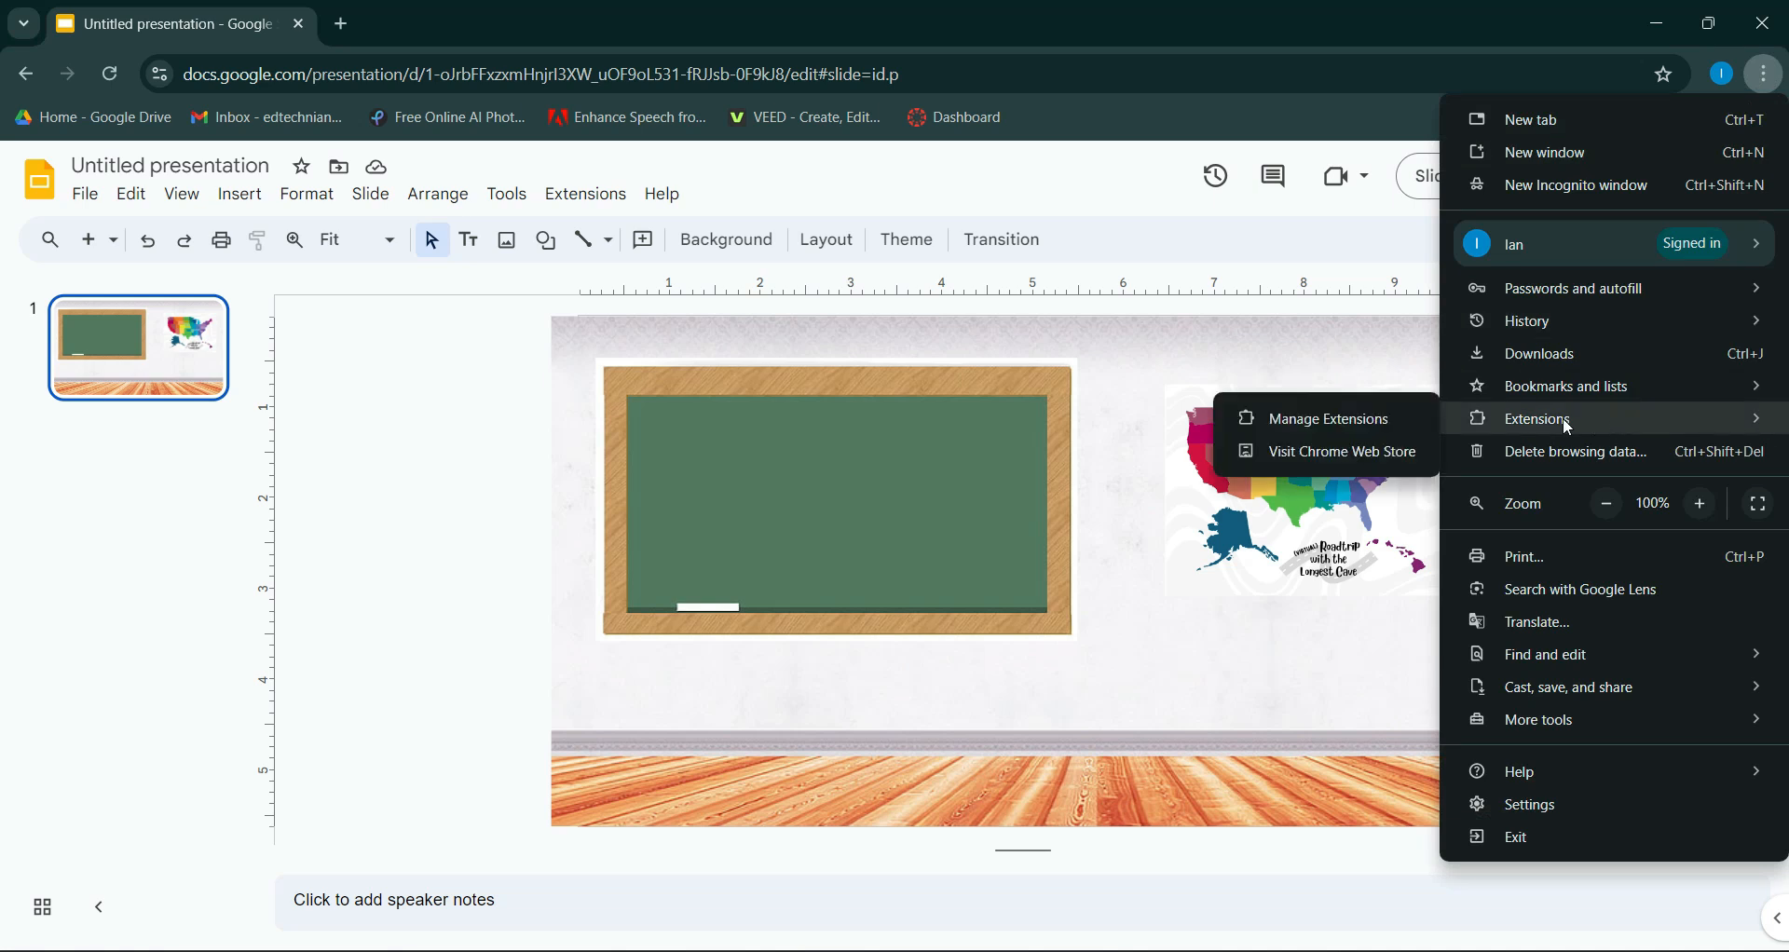
left_click(1416, 460)
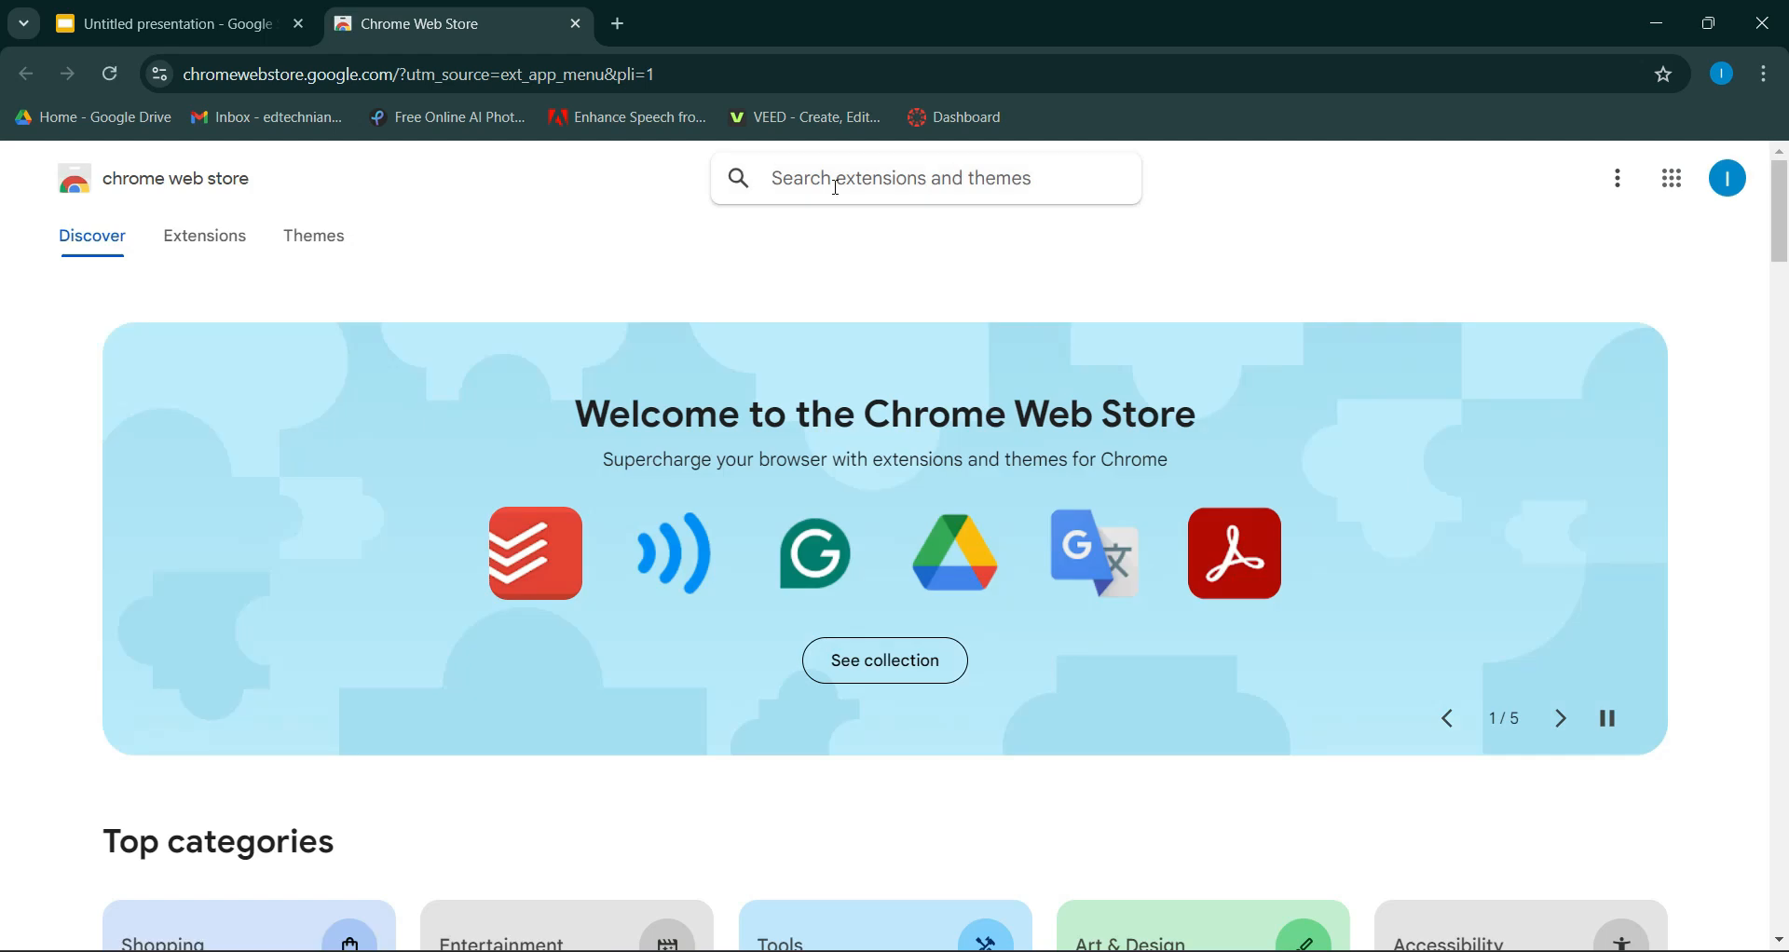
left_click(836, 186)
type("bitm")
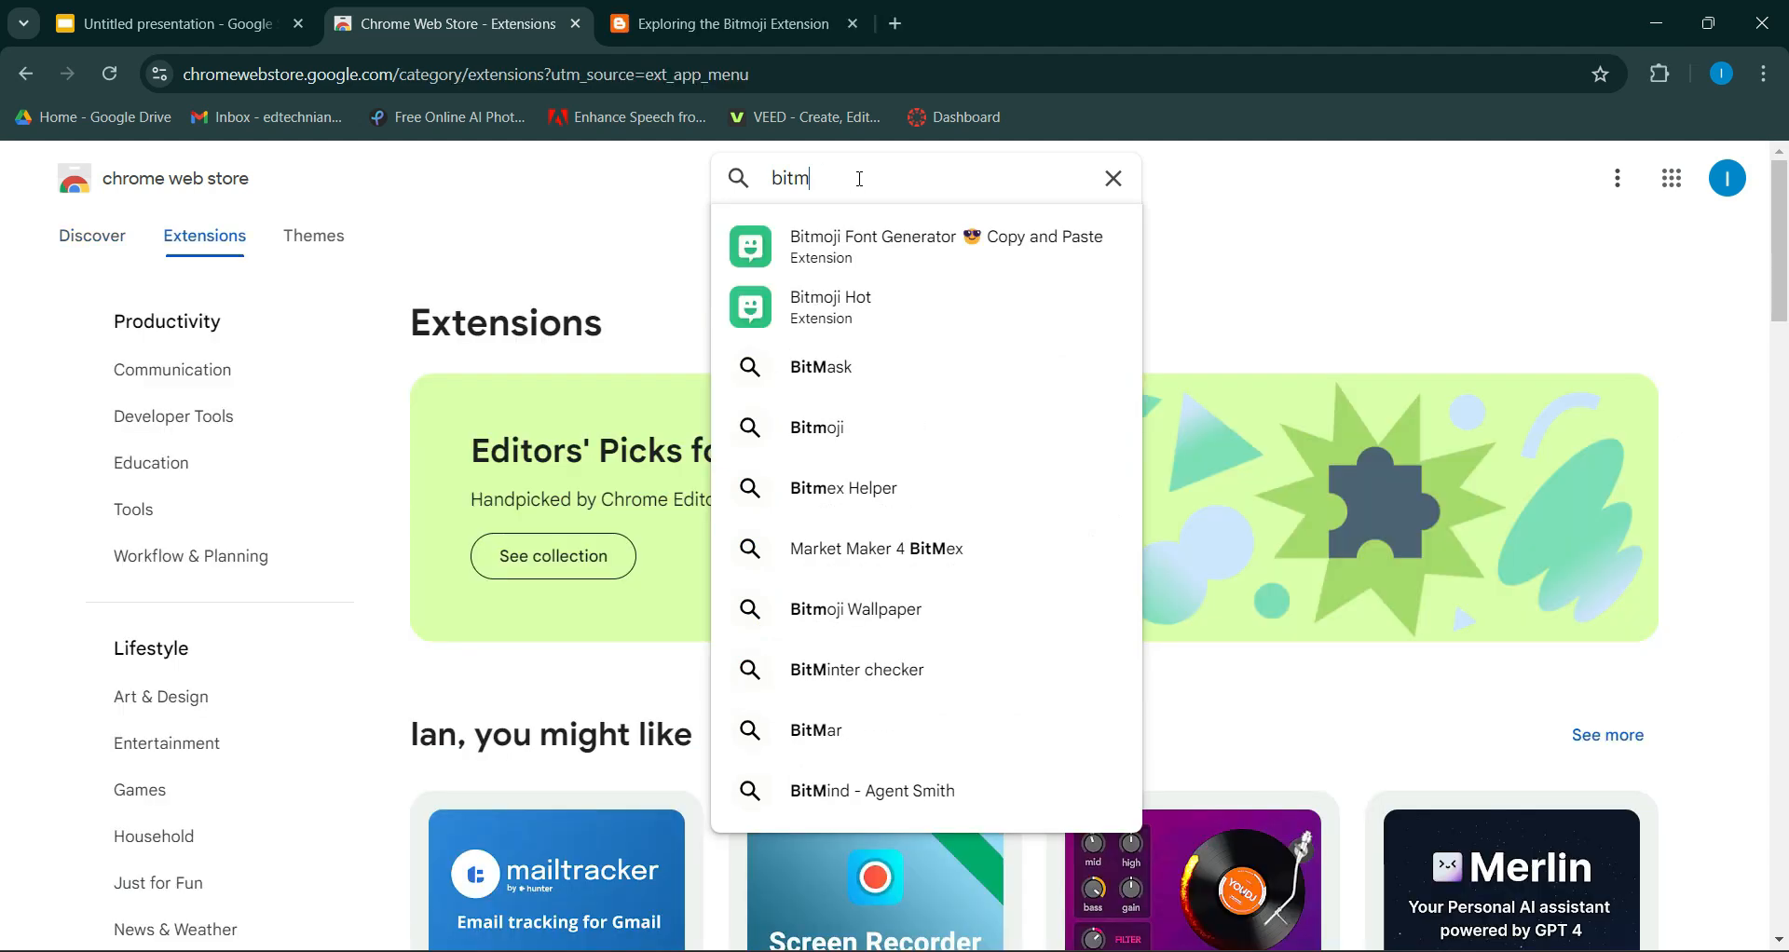
type("o")
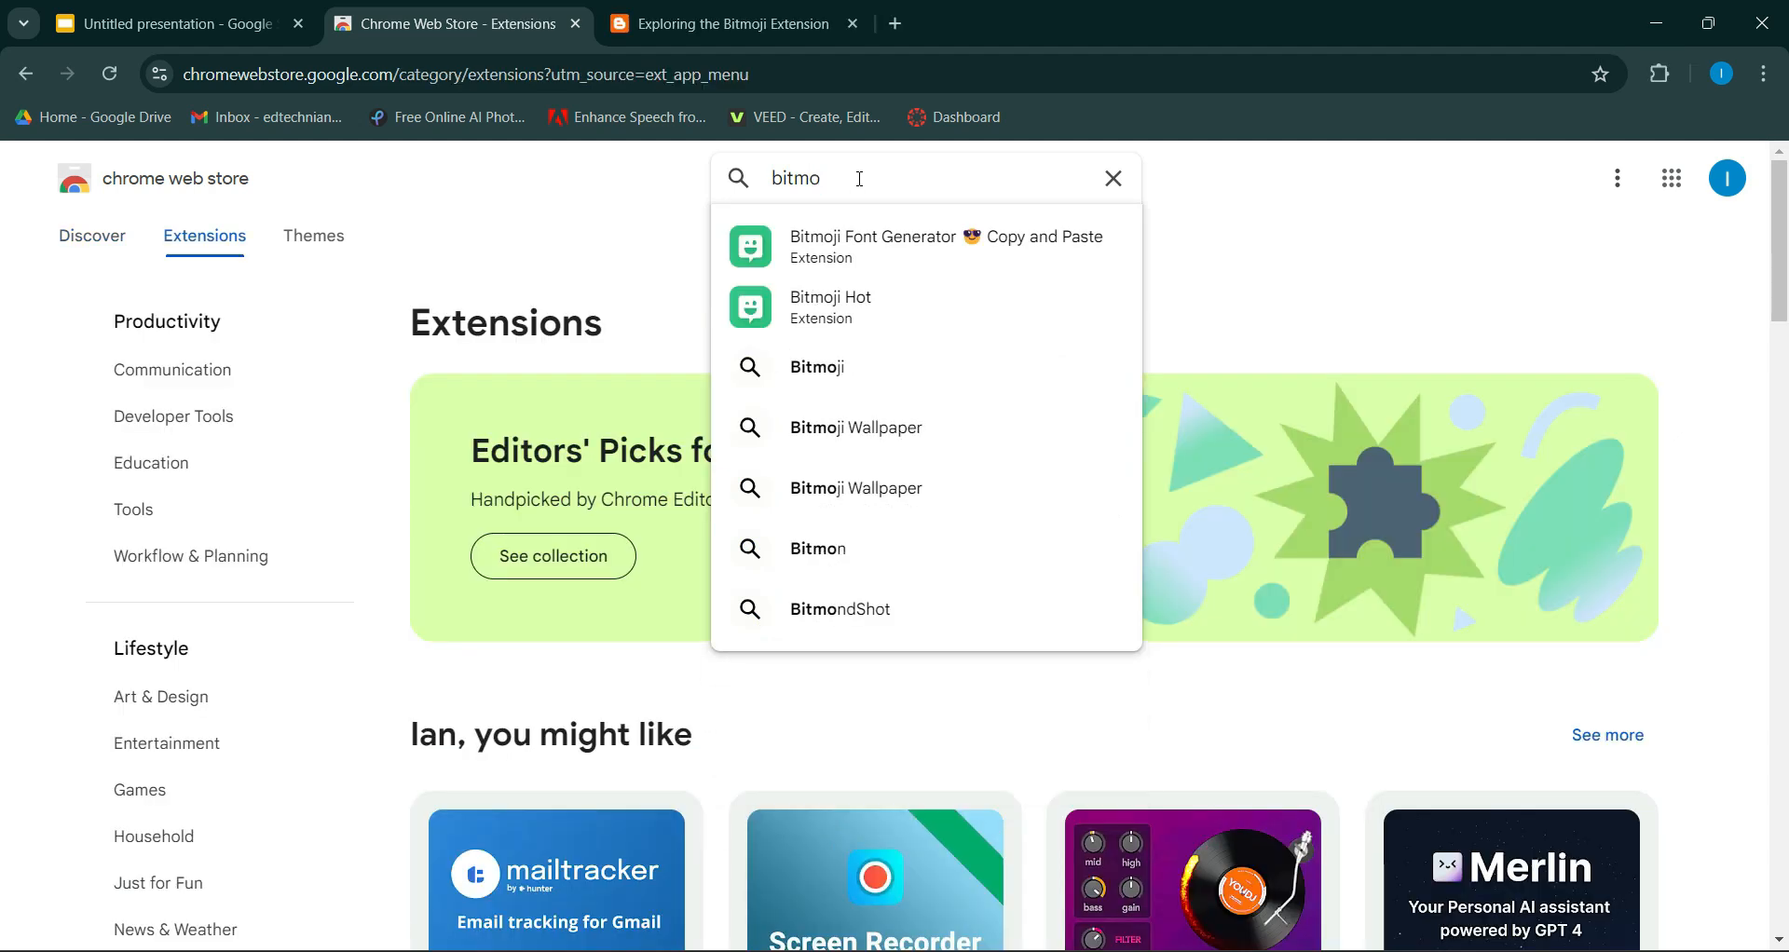
left_click(826, 365)
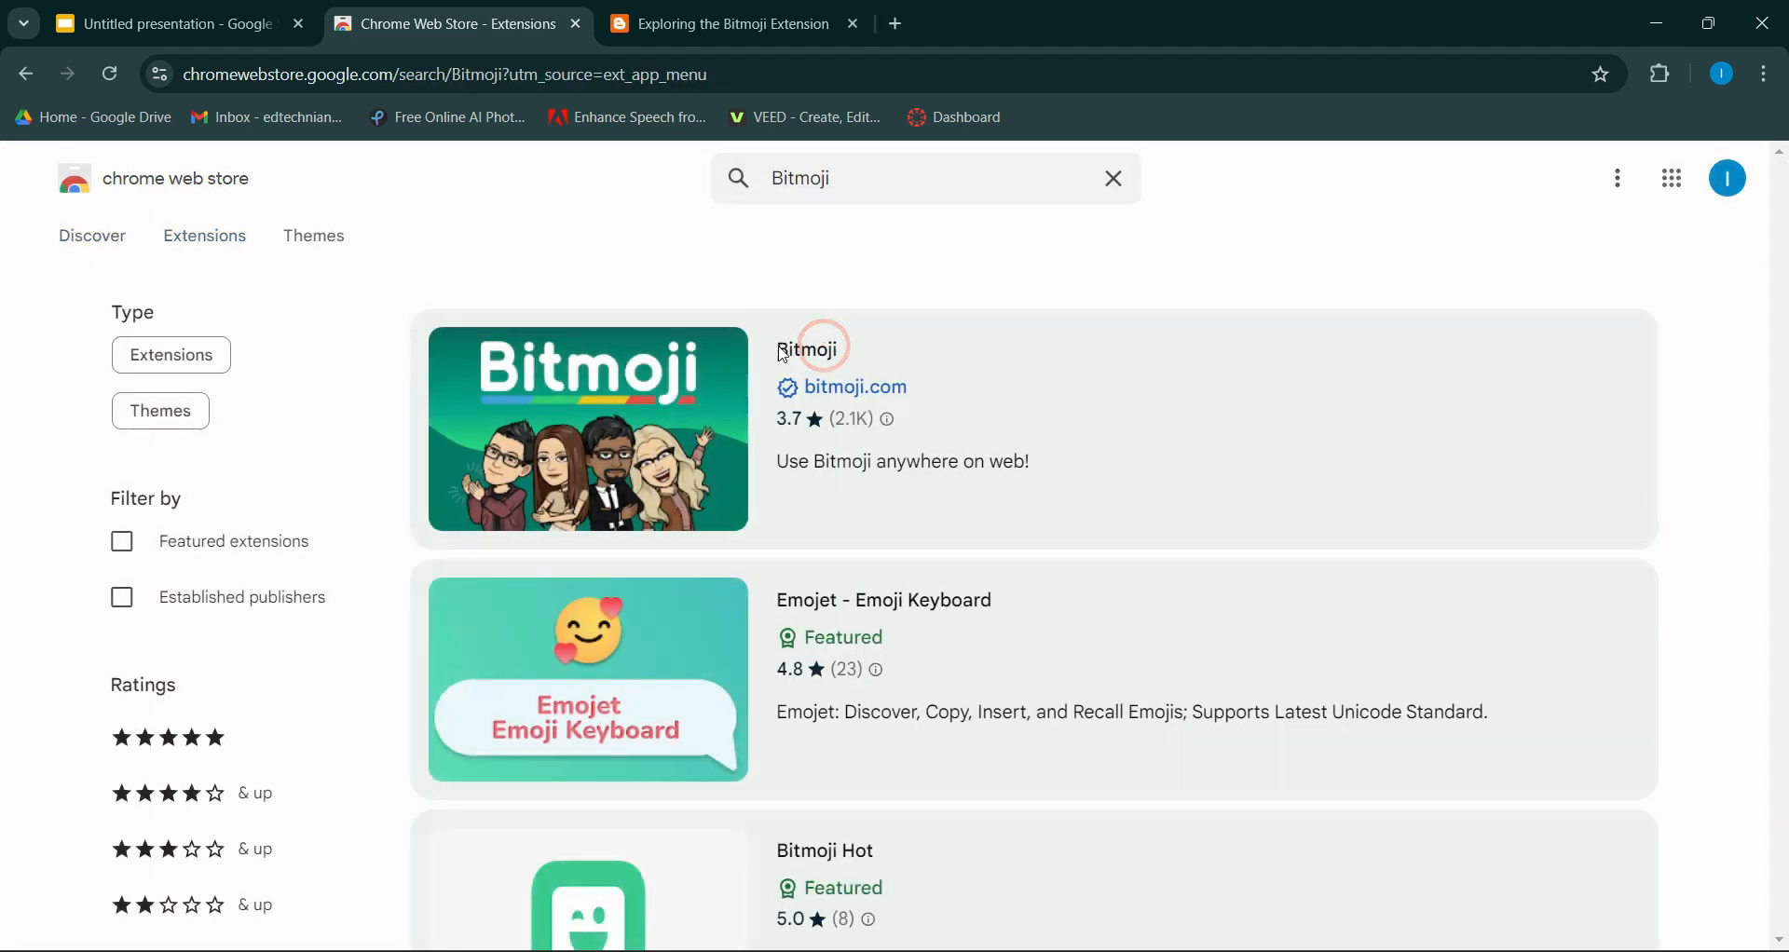
left_click(785, 352)
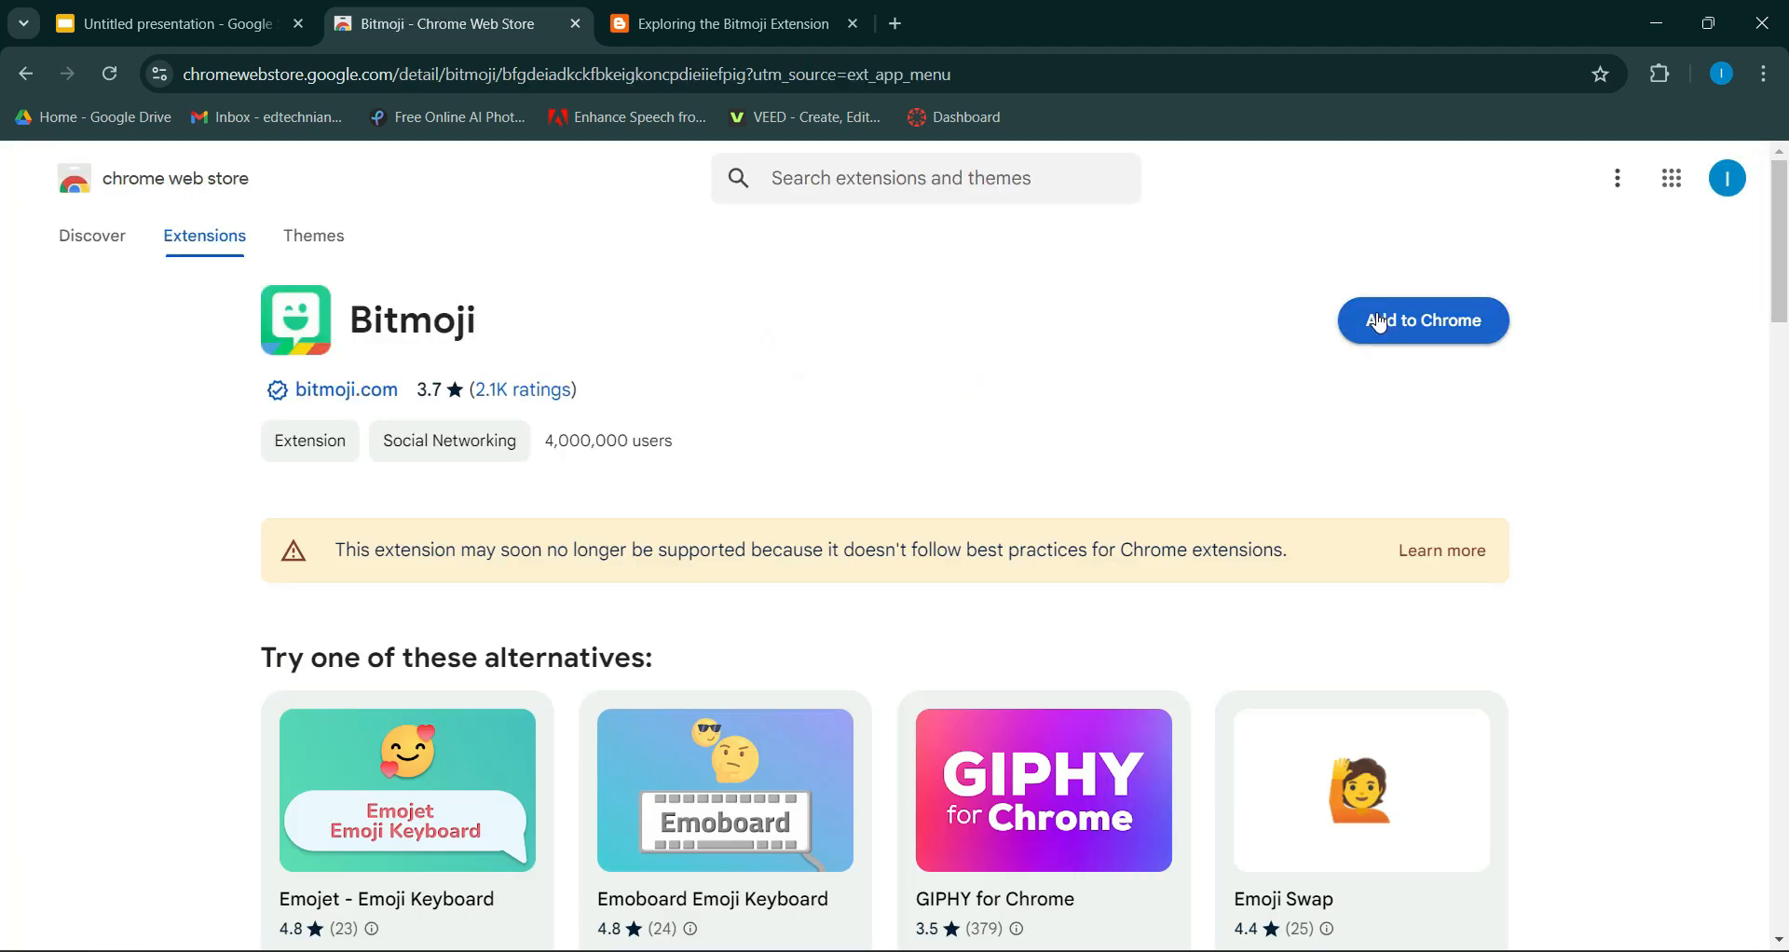
Step: Add the Bitmoji extension to Chrome and pin it for quick access in the browser
left_click(1380, 321)
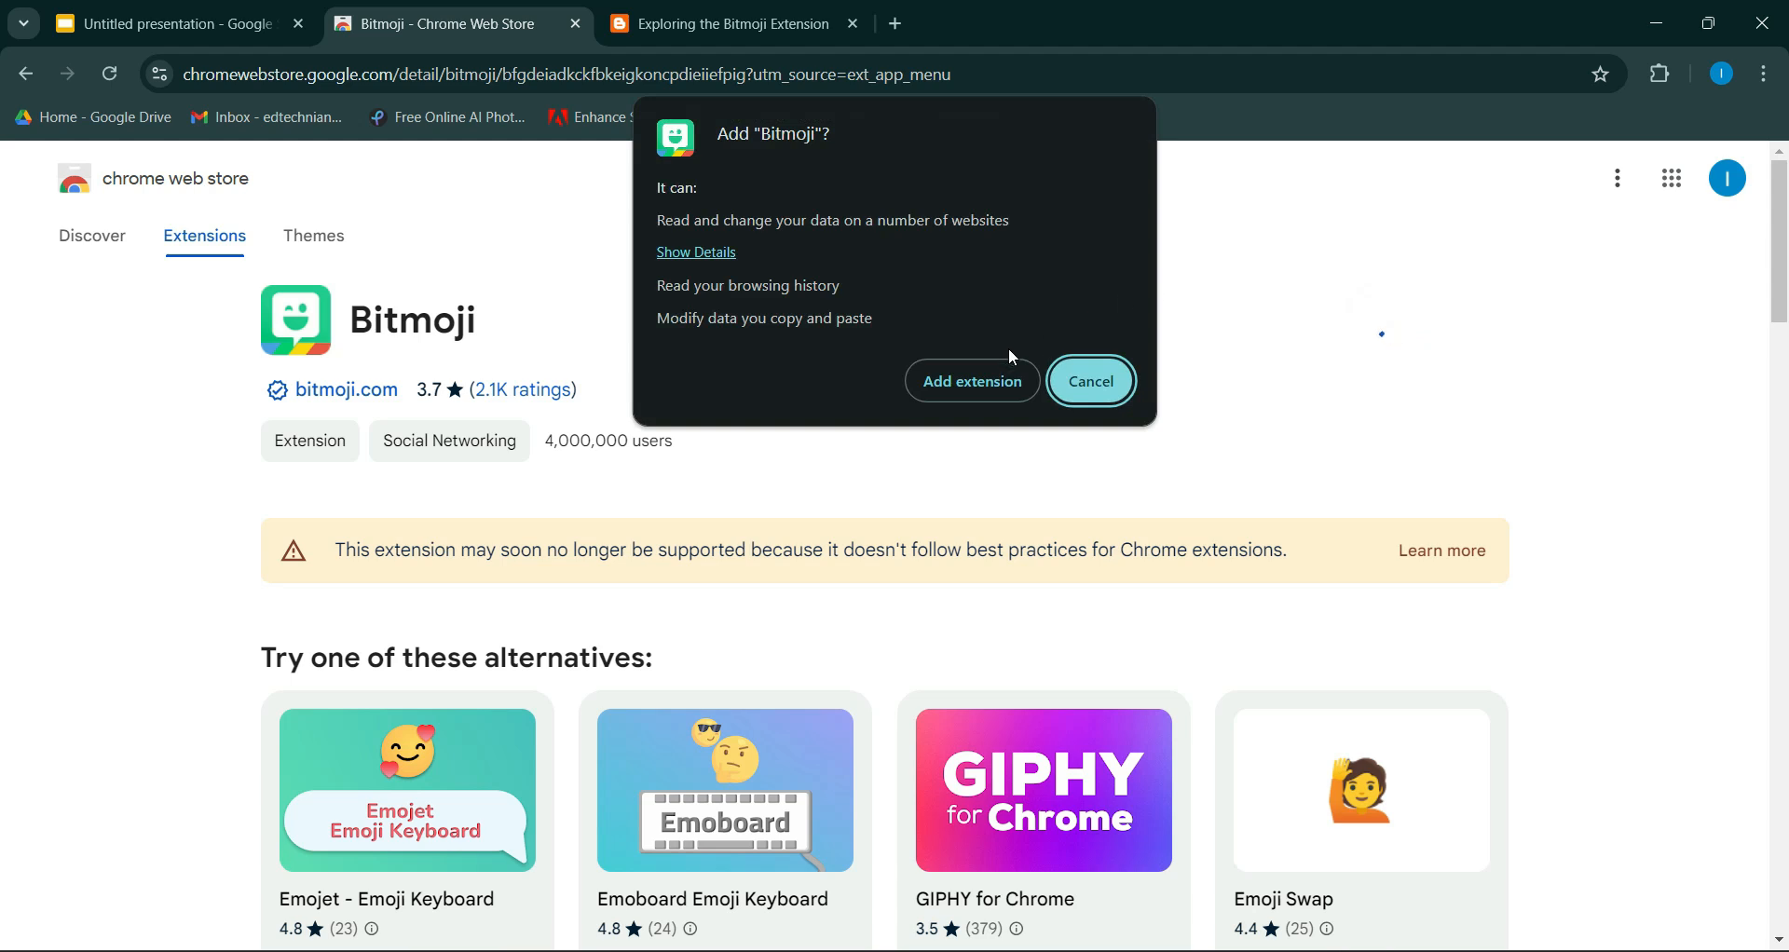
left_click(976, 376)
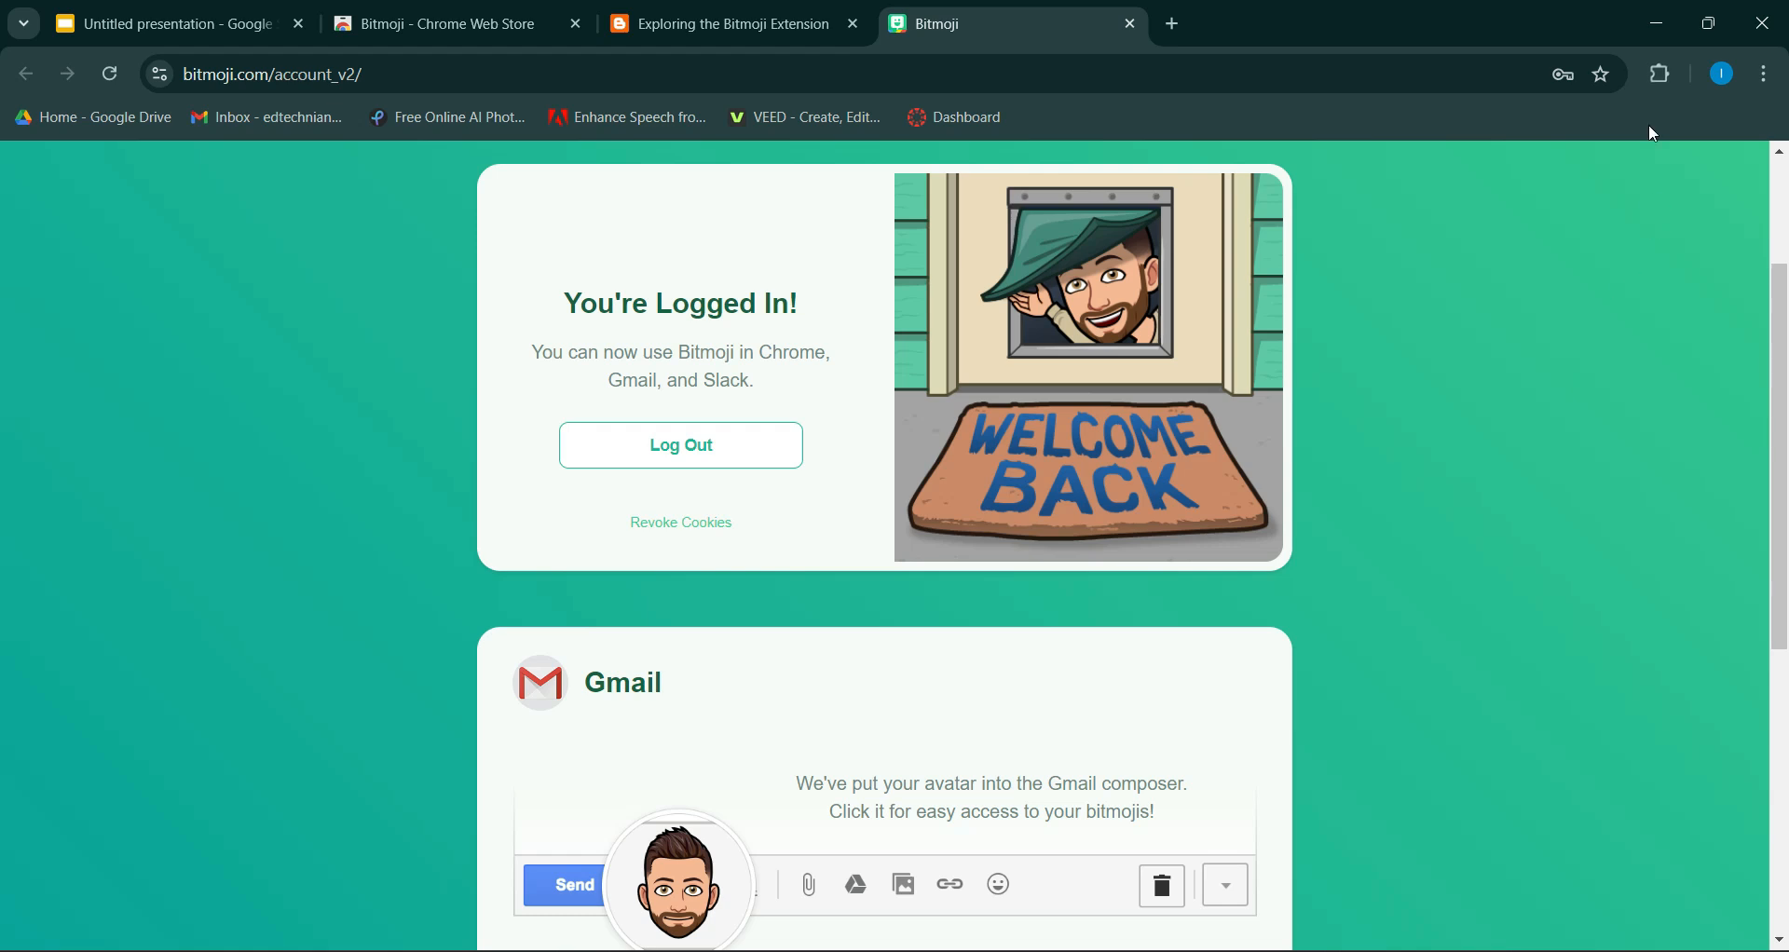
left_click(1668, 76)
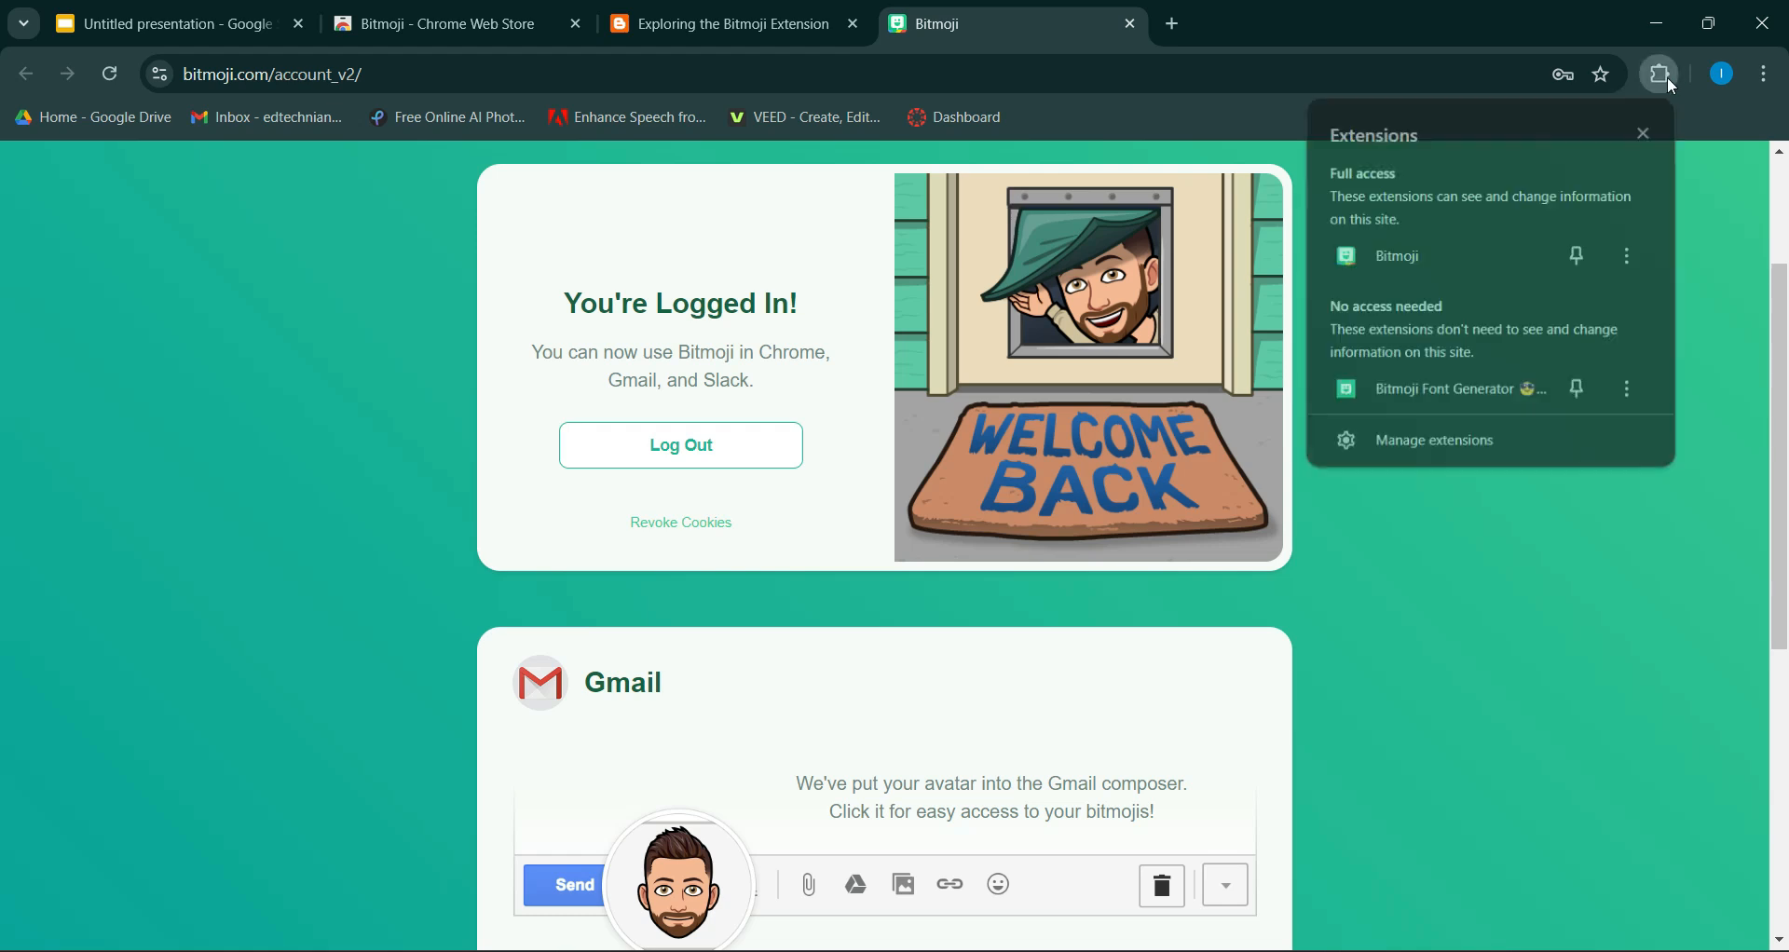
left_click(1583, 252)
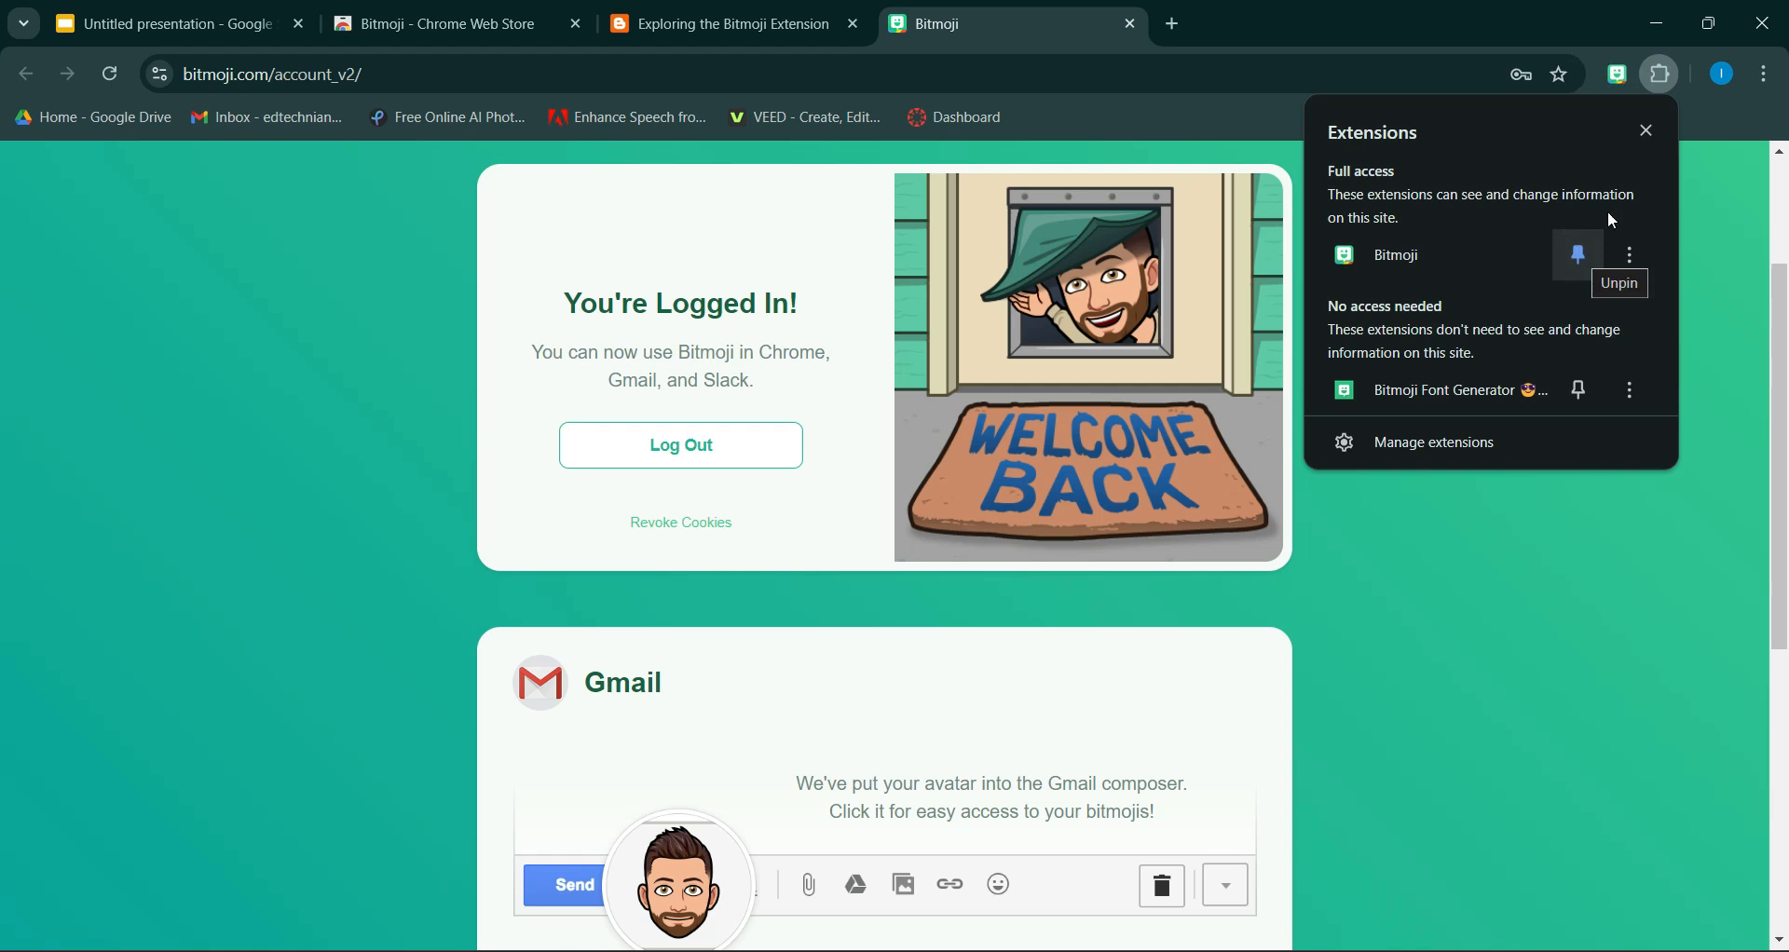
left_click(1648, 131)
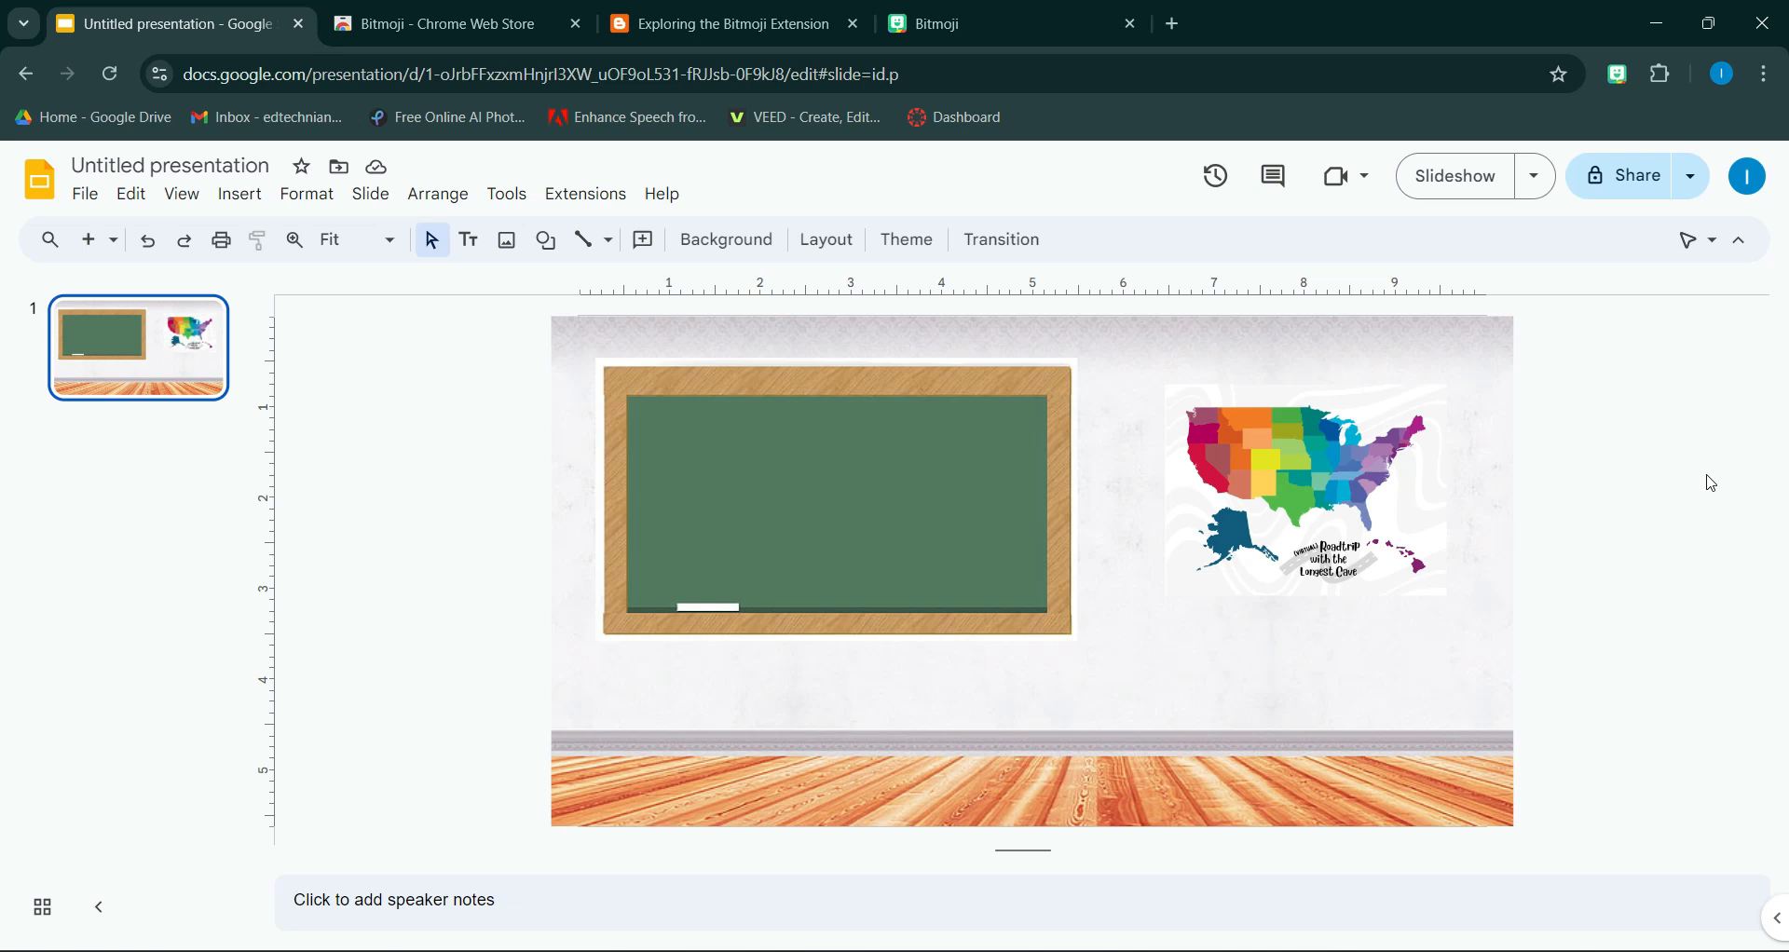
Step: Search Bitmoji for "standing" in the presentation and place the avatar with one raised arm on the slide
left_click(1621, 80)
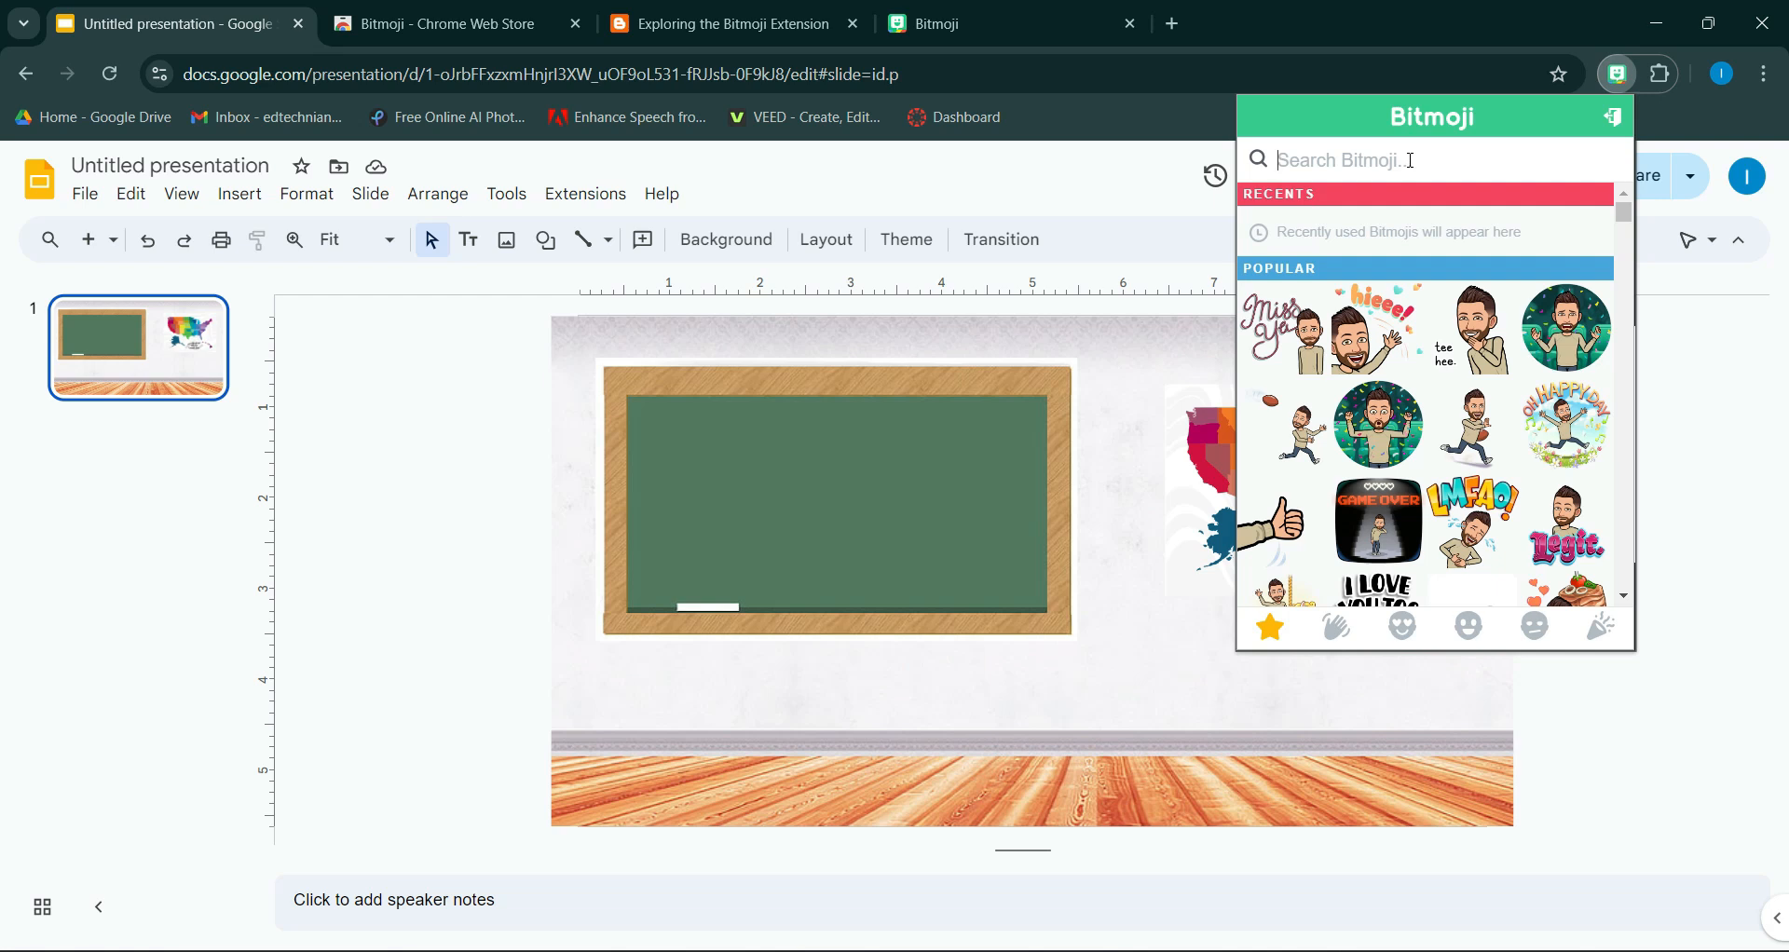
type("standing")
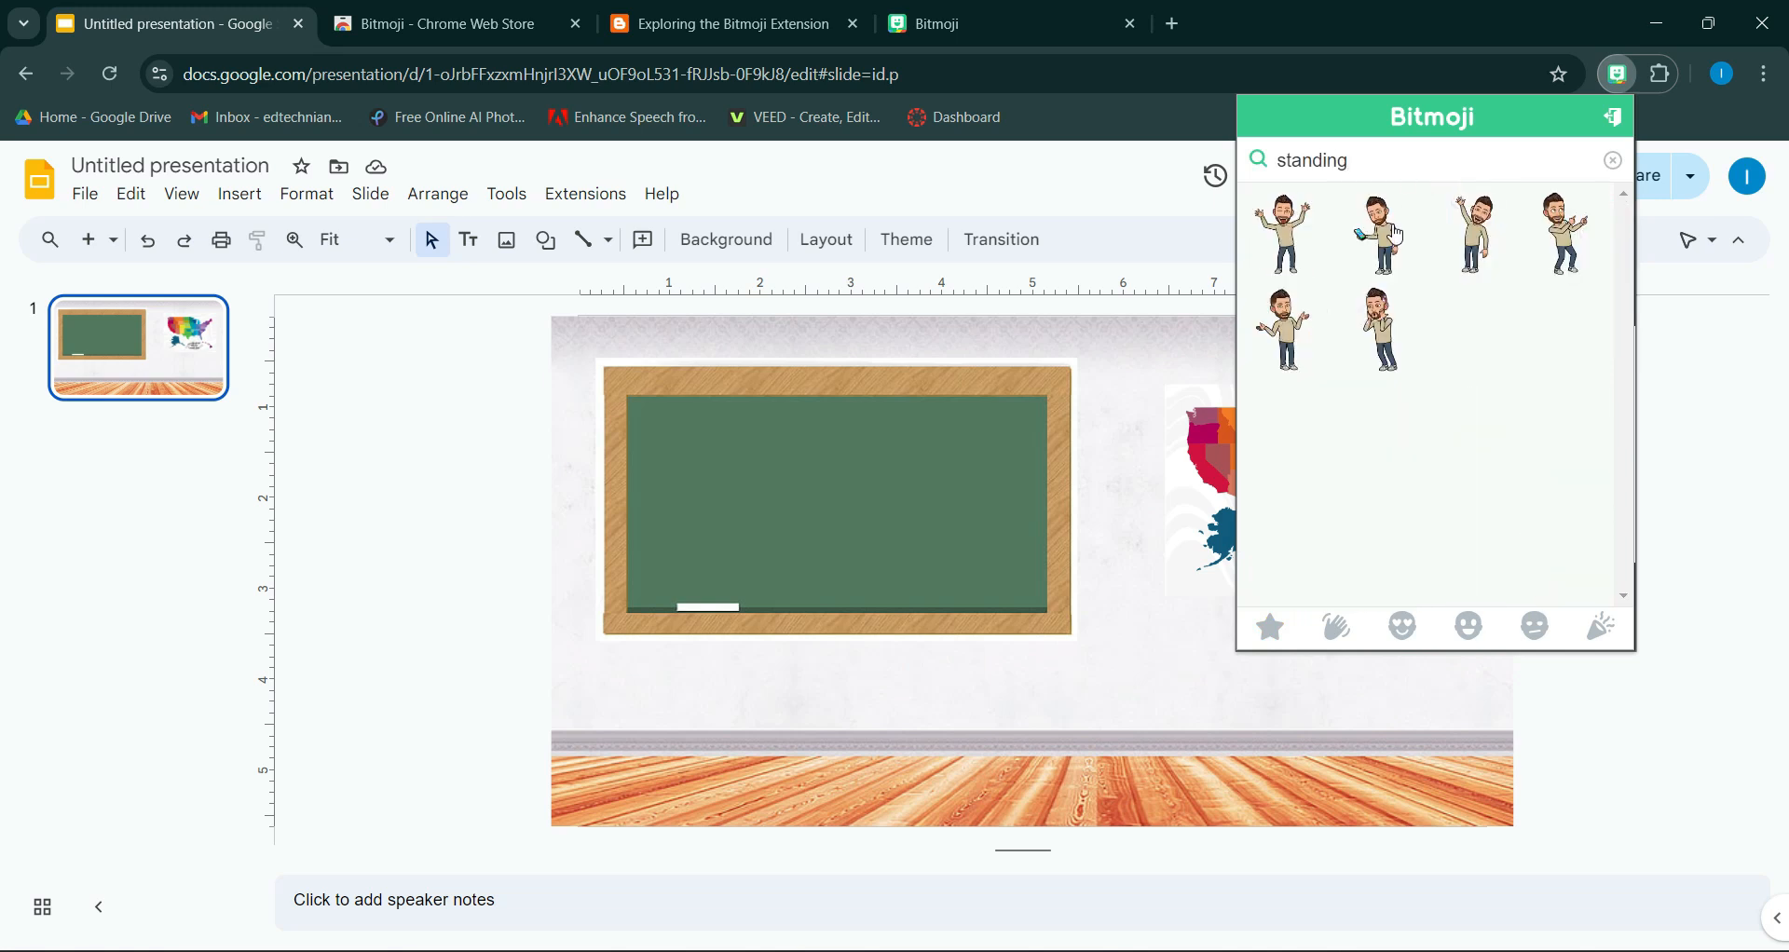
left_click(1473, 247)
left_click_drag(1300, 258, 1131, 569)
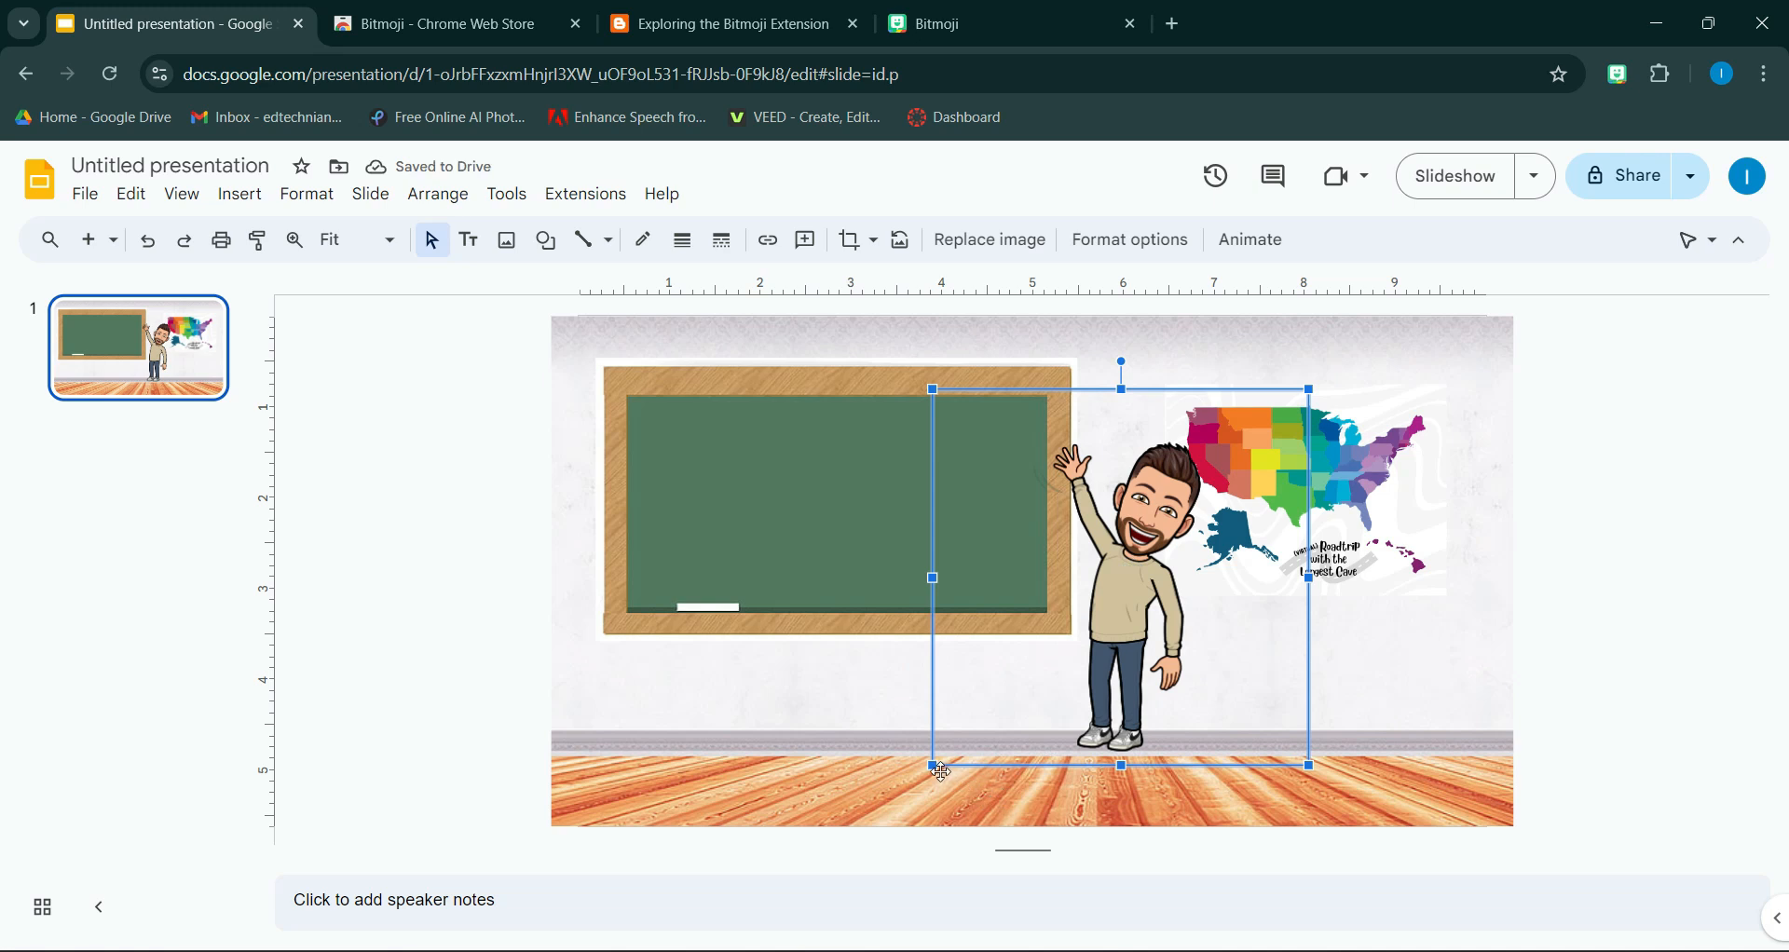
Step: Enlarge the Bitmoji avatar and position it in front of the chalkboard with its feet on the wooden floor
left_click_drag(932, 766, 883, 817)
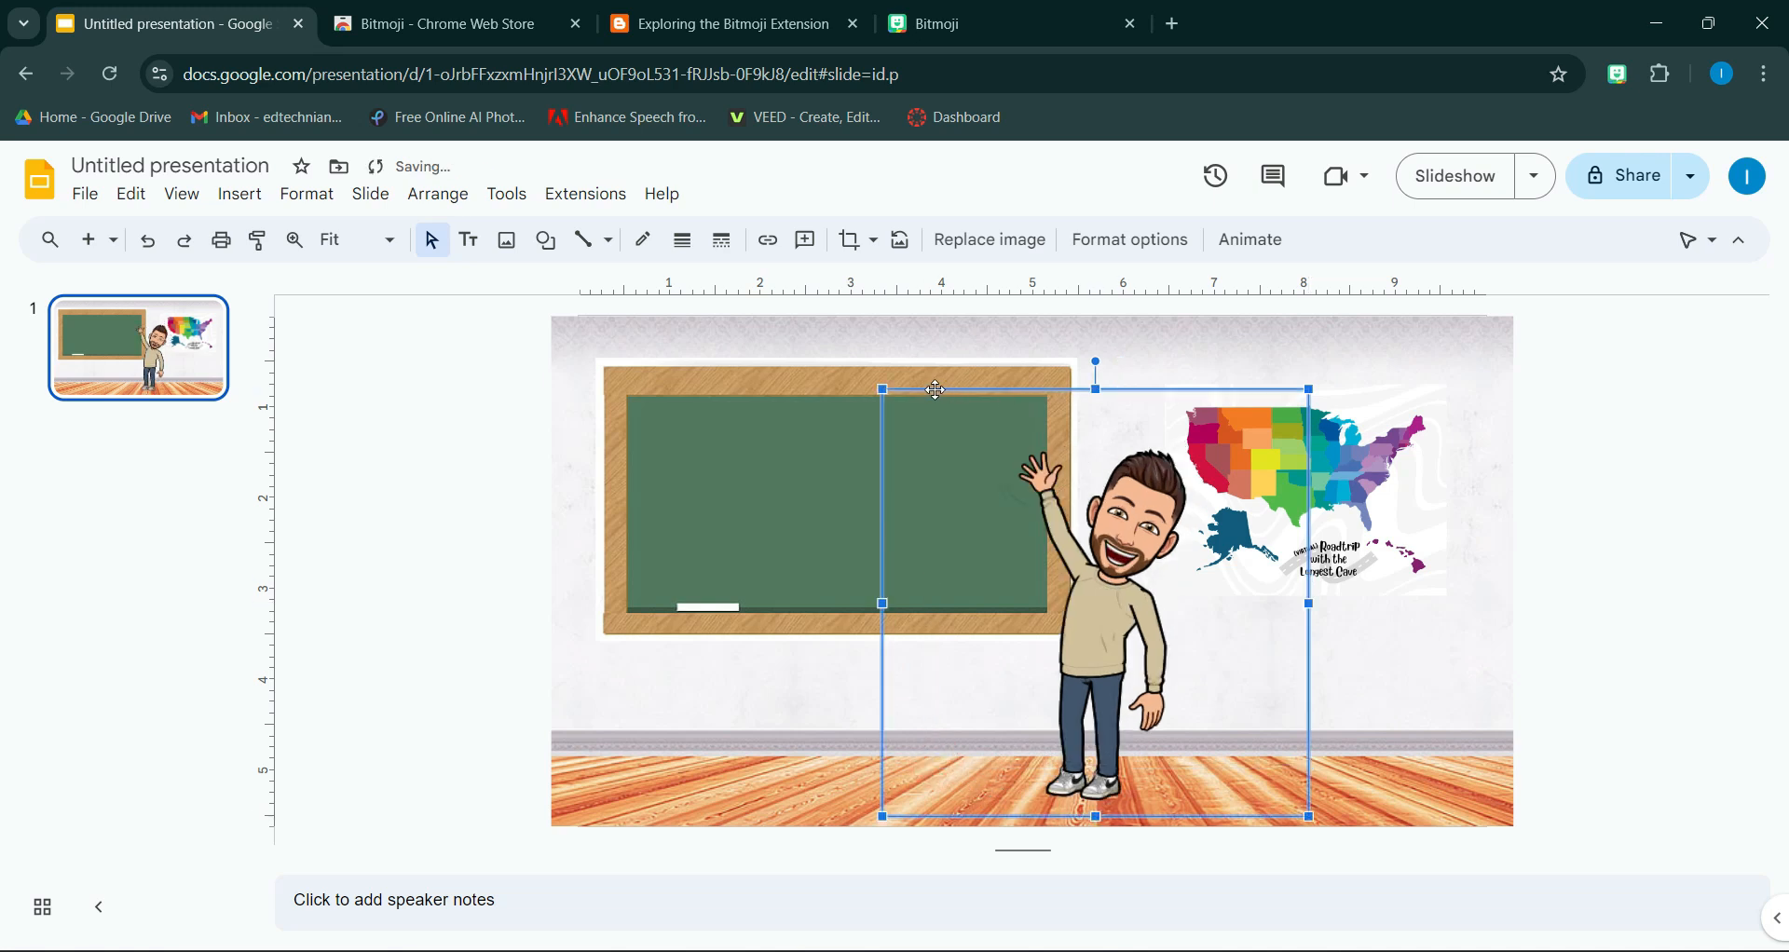
left_click_drag(882, 388, 804, 312)
left_click_drag(1060, 532, 920, 606)
left_click(1630, 551)
left_click(1594, 568)
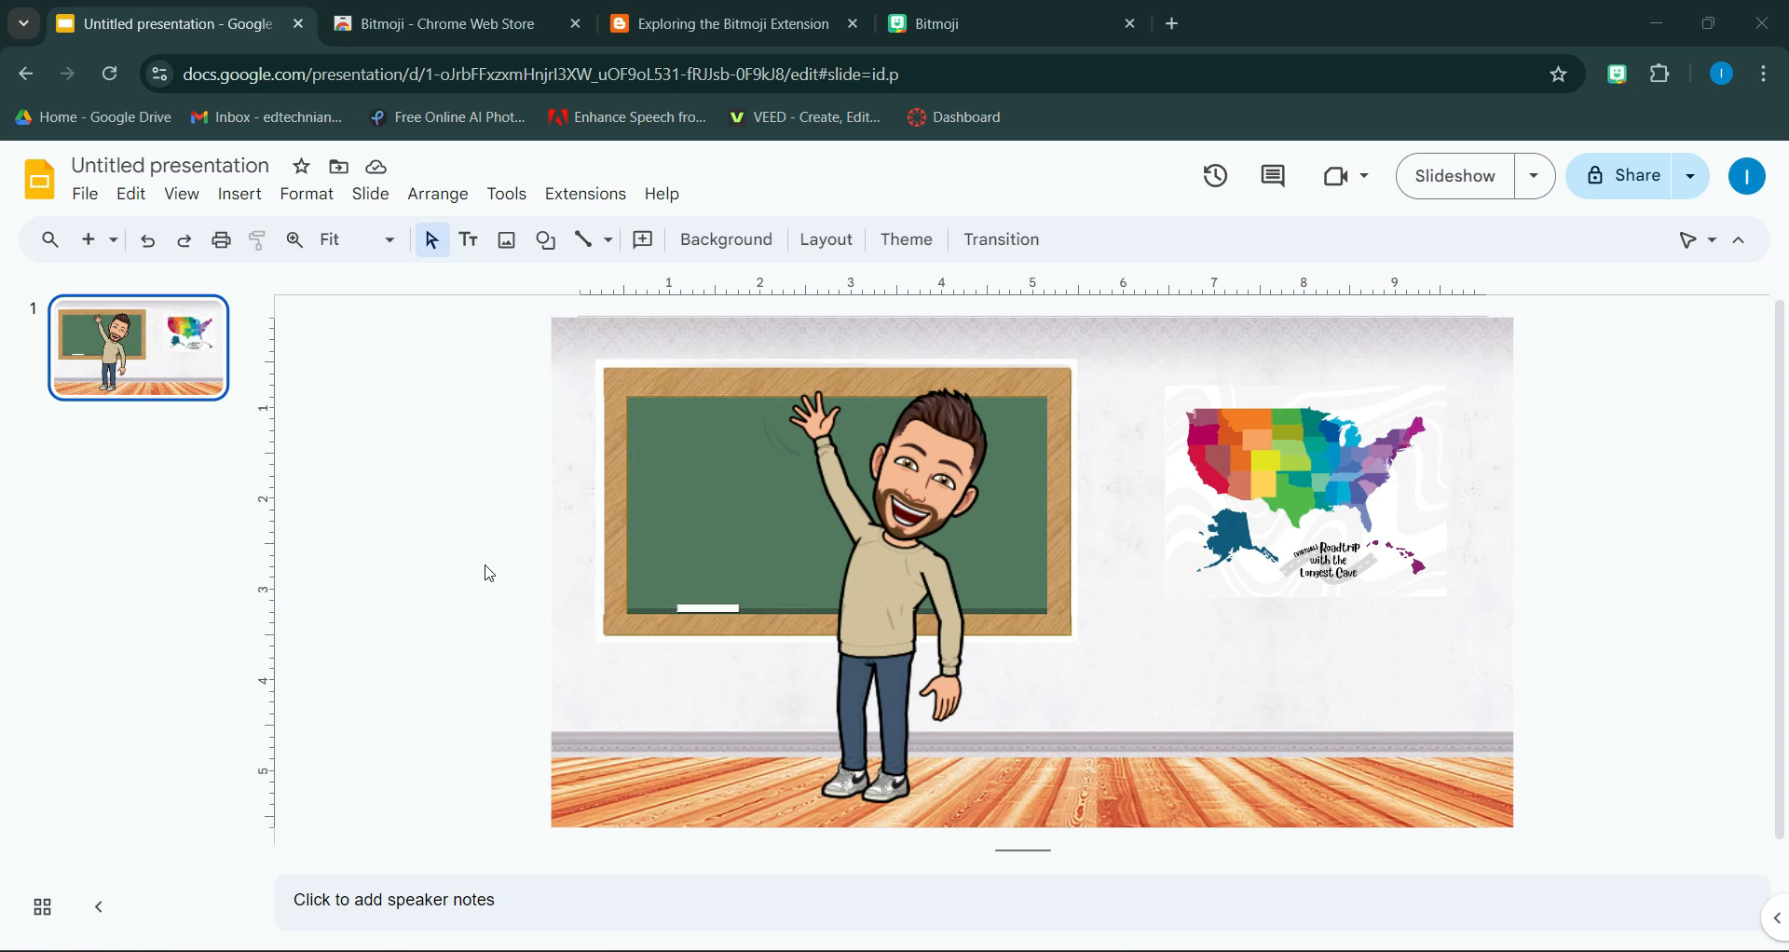
Step: Open kids.nationalgeographic.com in a new tab, copy its web address and return to the presentation
left_click(1175, 26)
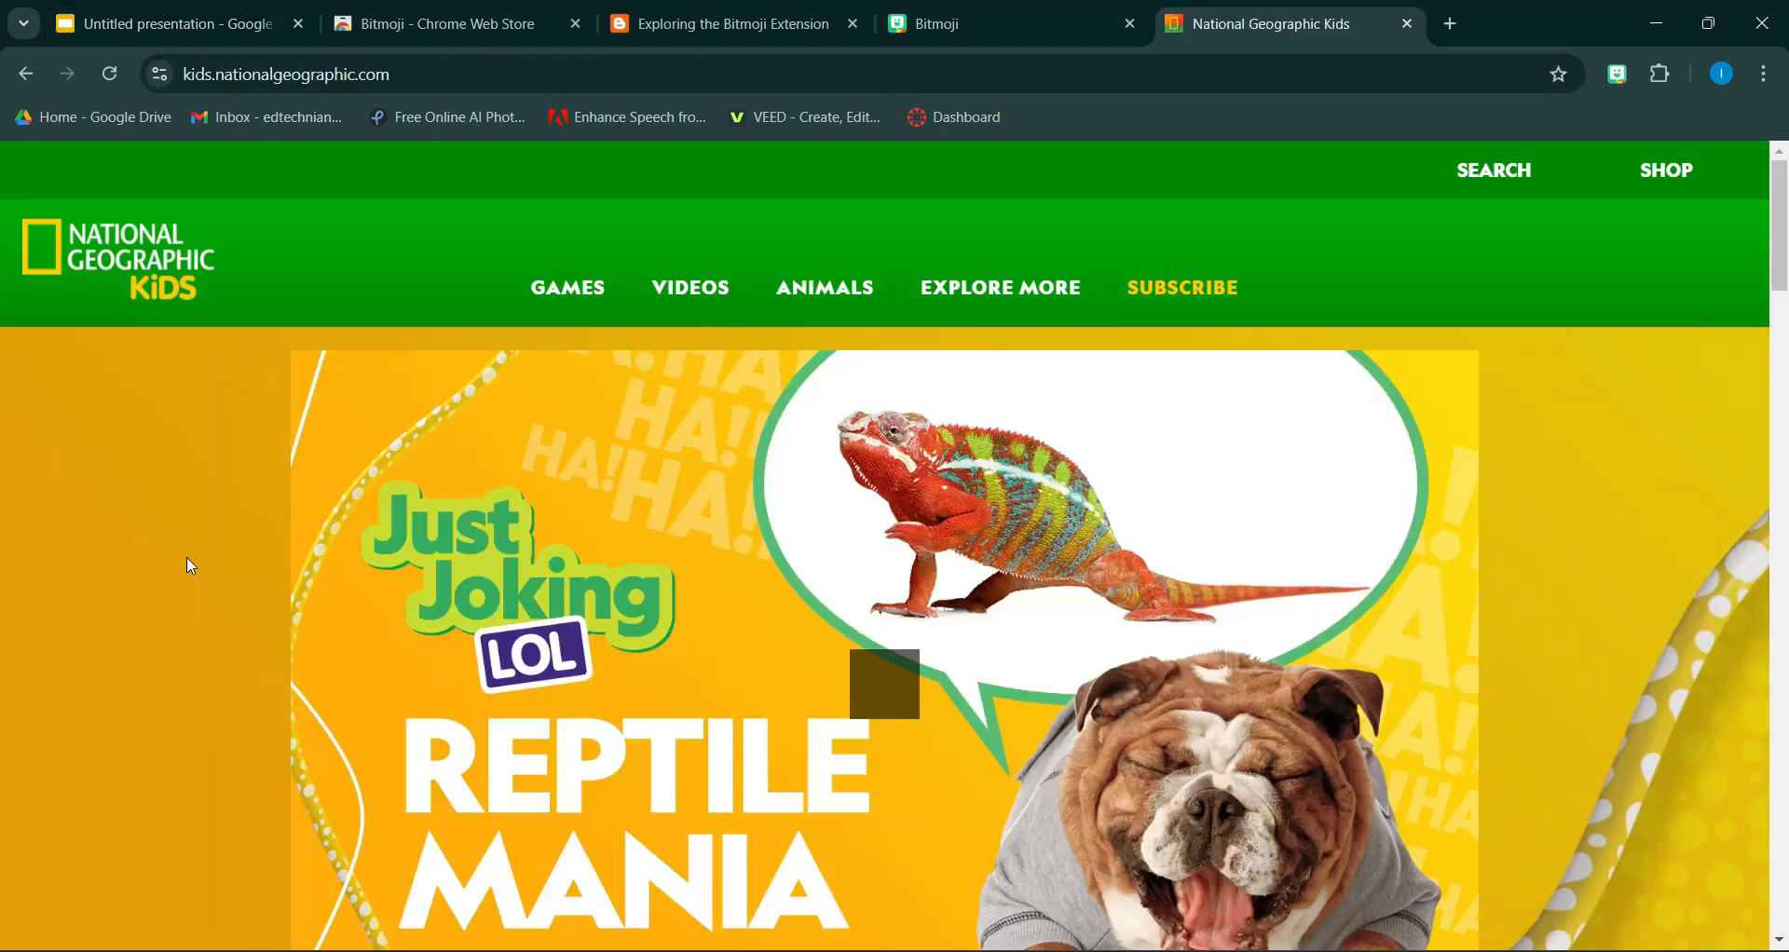
left_click(464, 73)
key("ctrl+c")
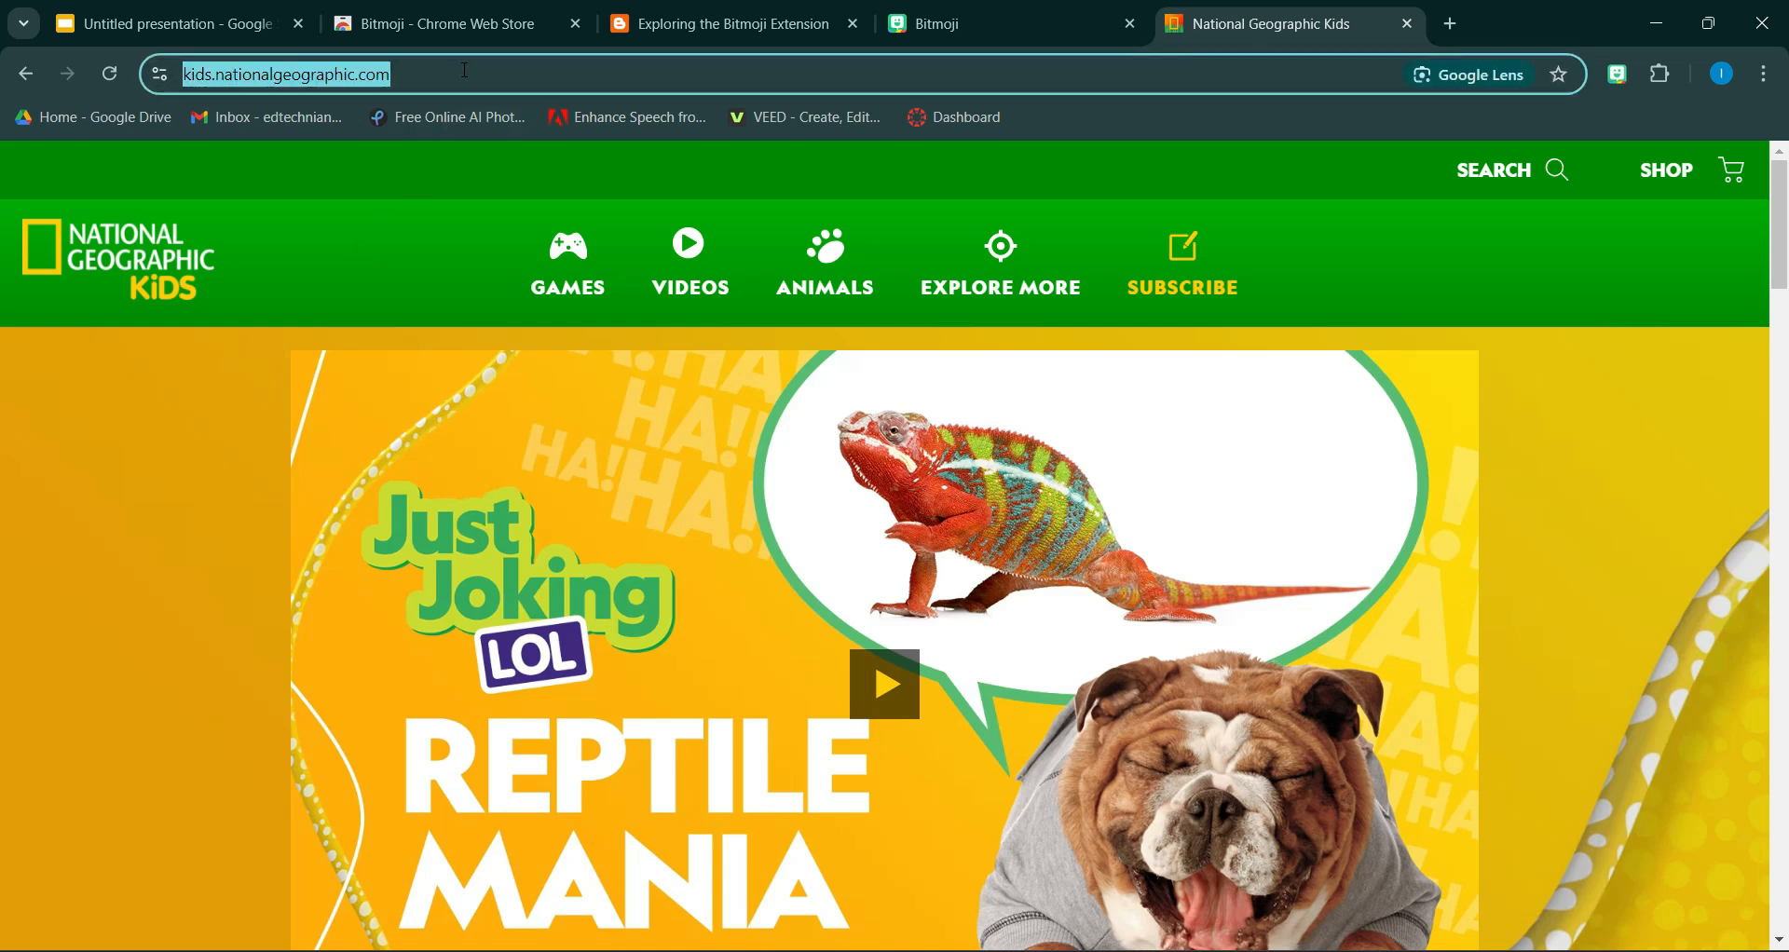
left_click(168, 24)
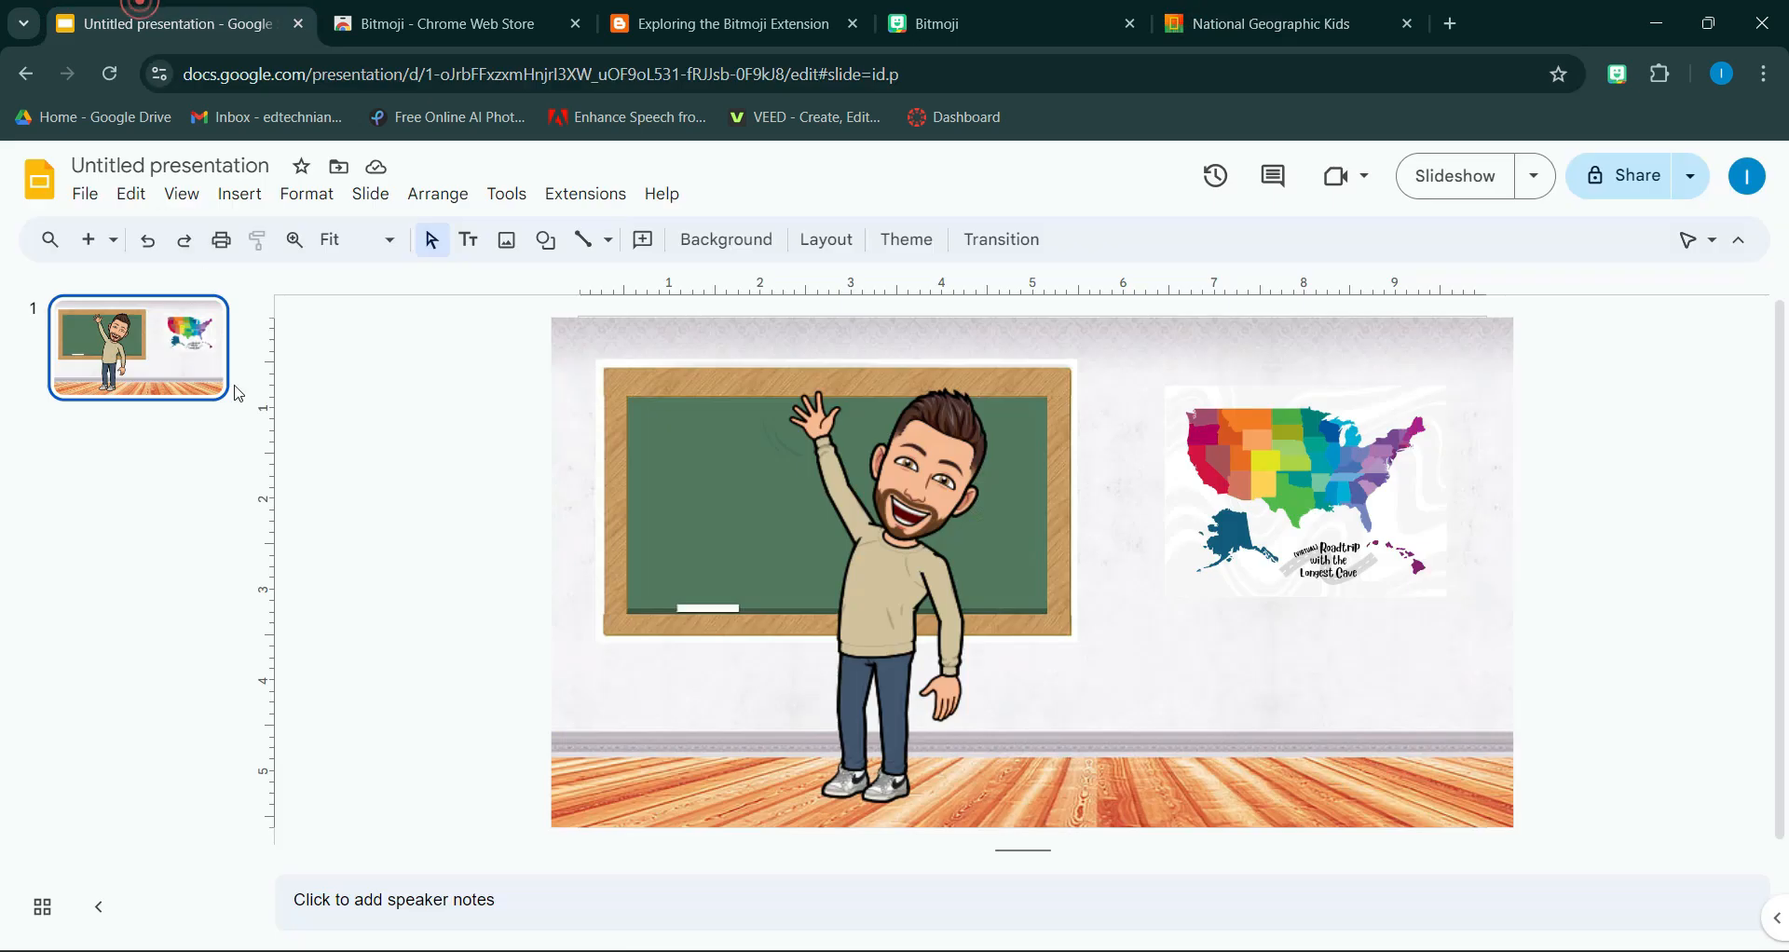
Step: Link the United States map image to the copied National Geographic Kids address and check the attached link
left_click(1284, 484)
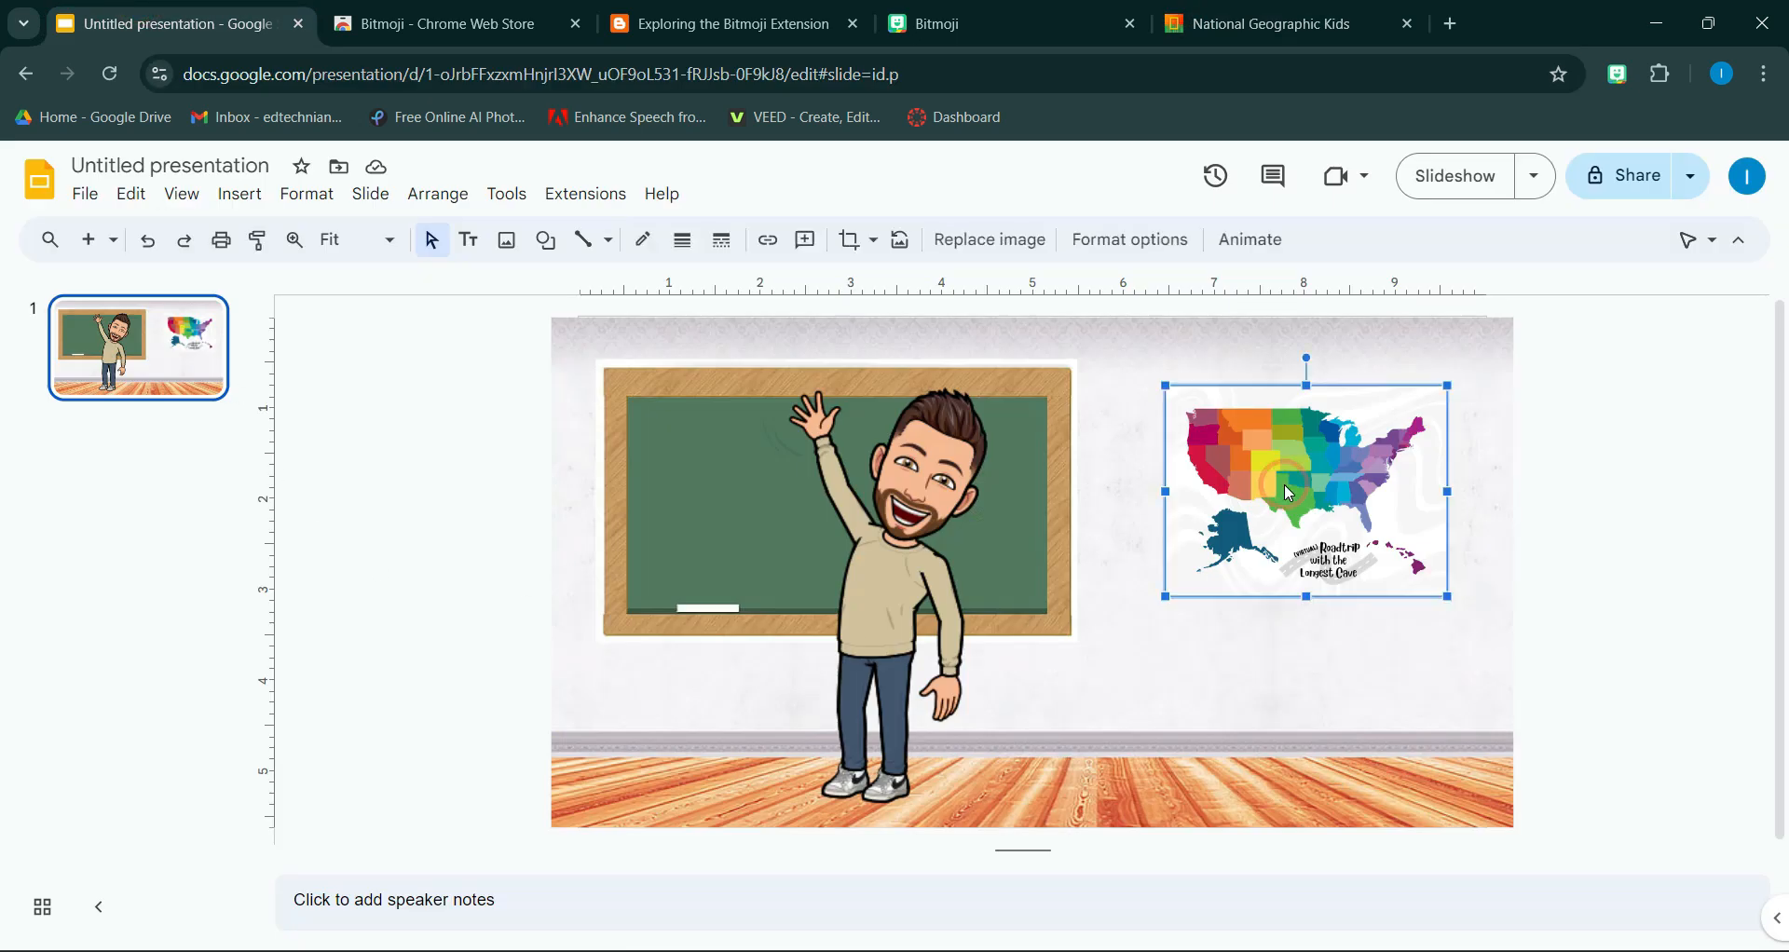
left_click(768, 244)
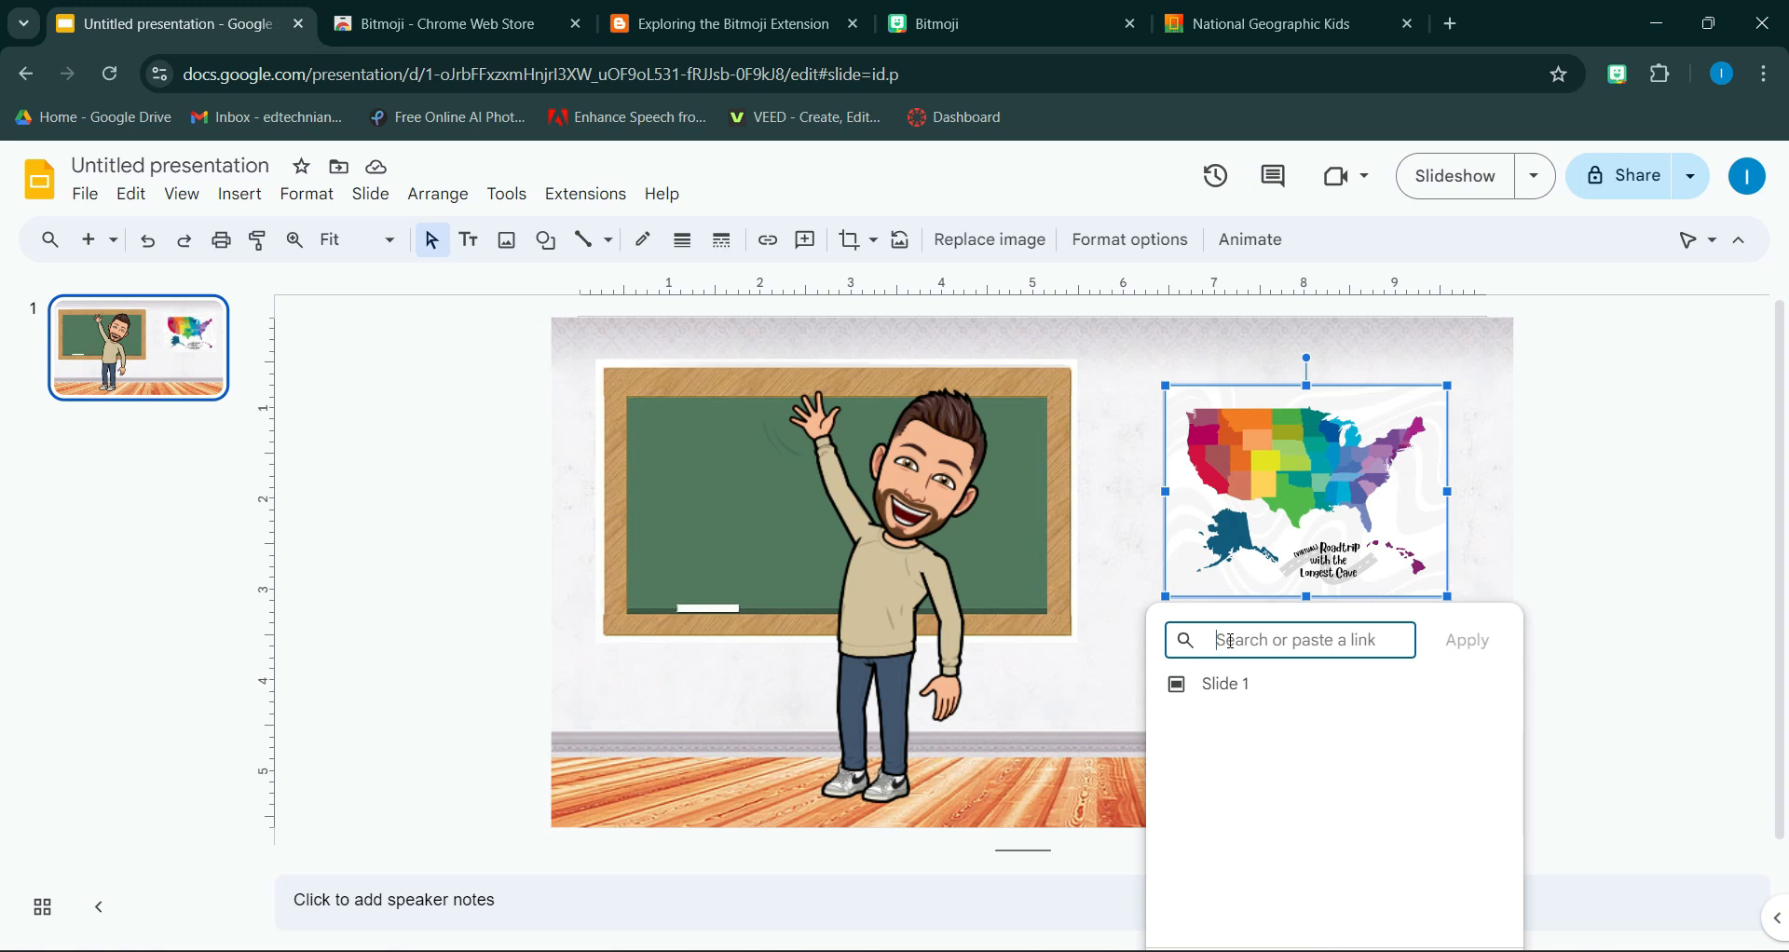
key("ctrl+v")
left_click(1469, 641)
left_click(1609, 508)
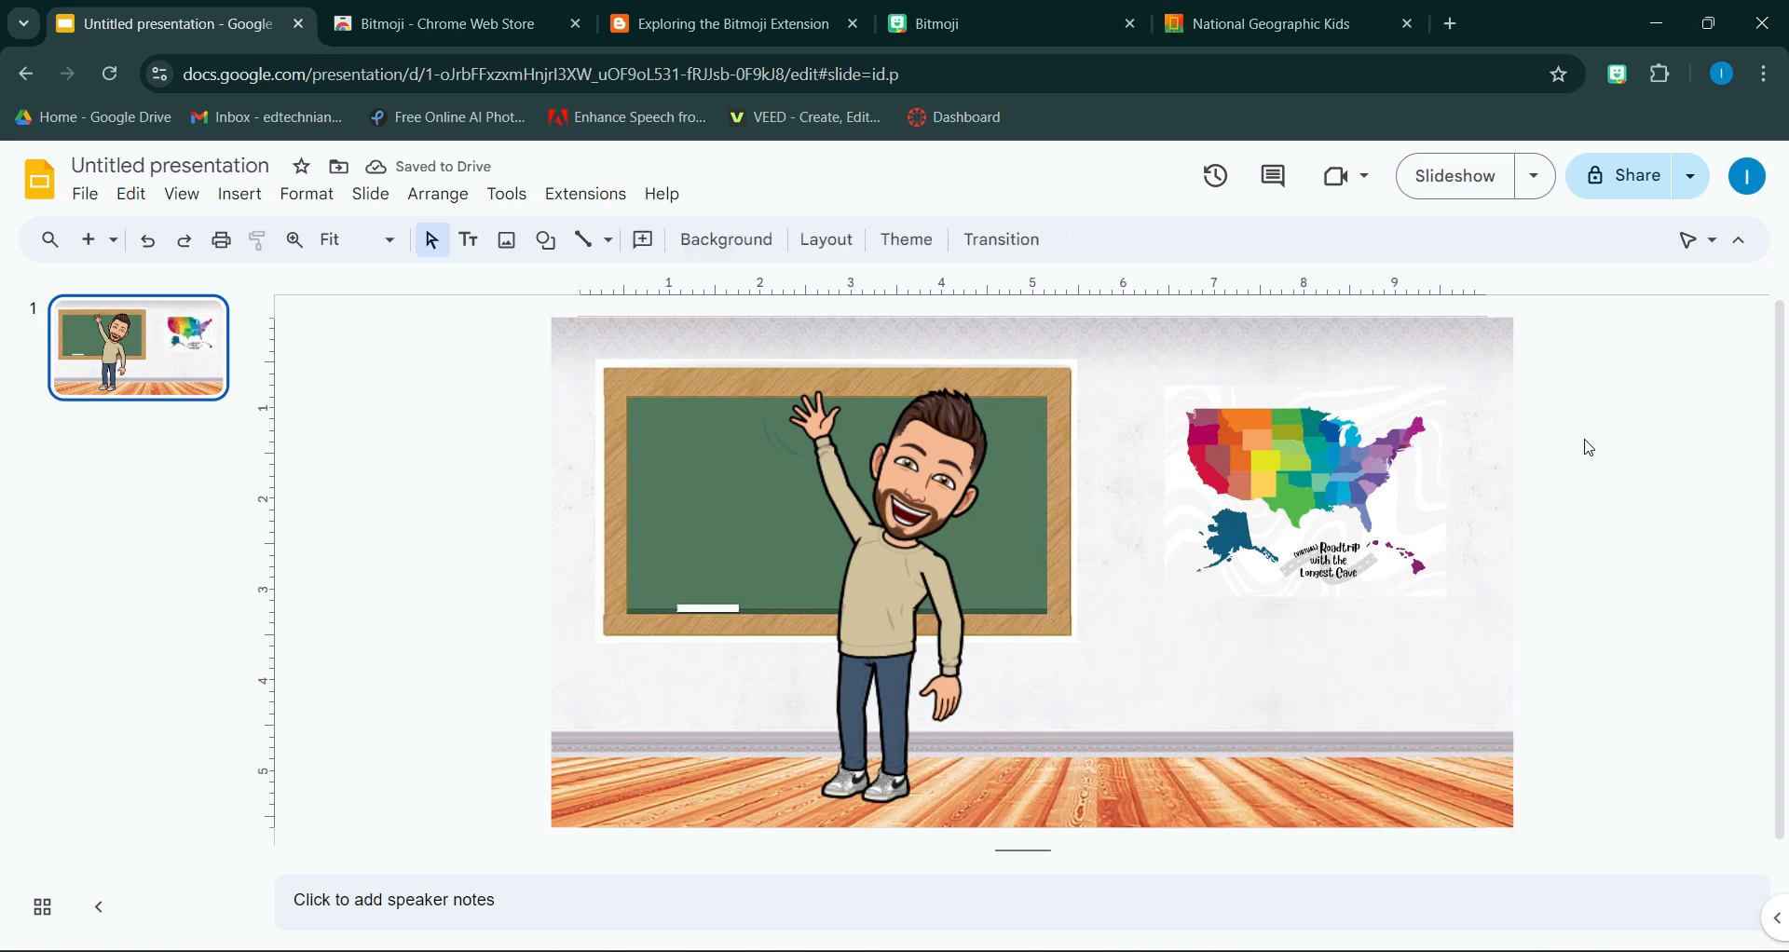
left_click(1286, 476)
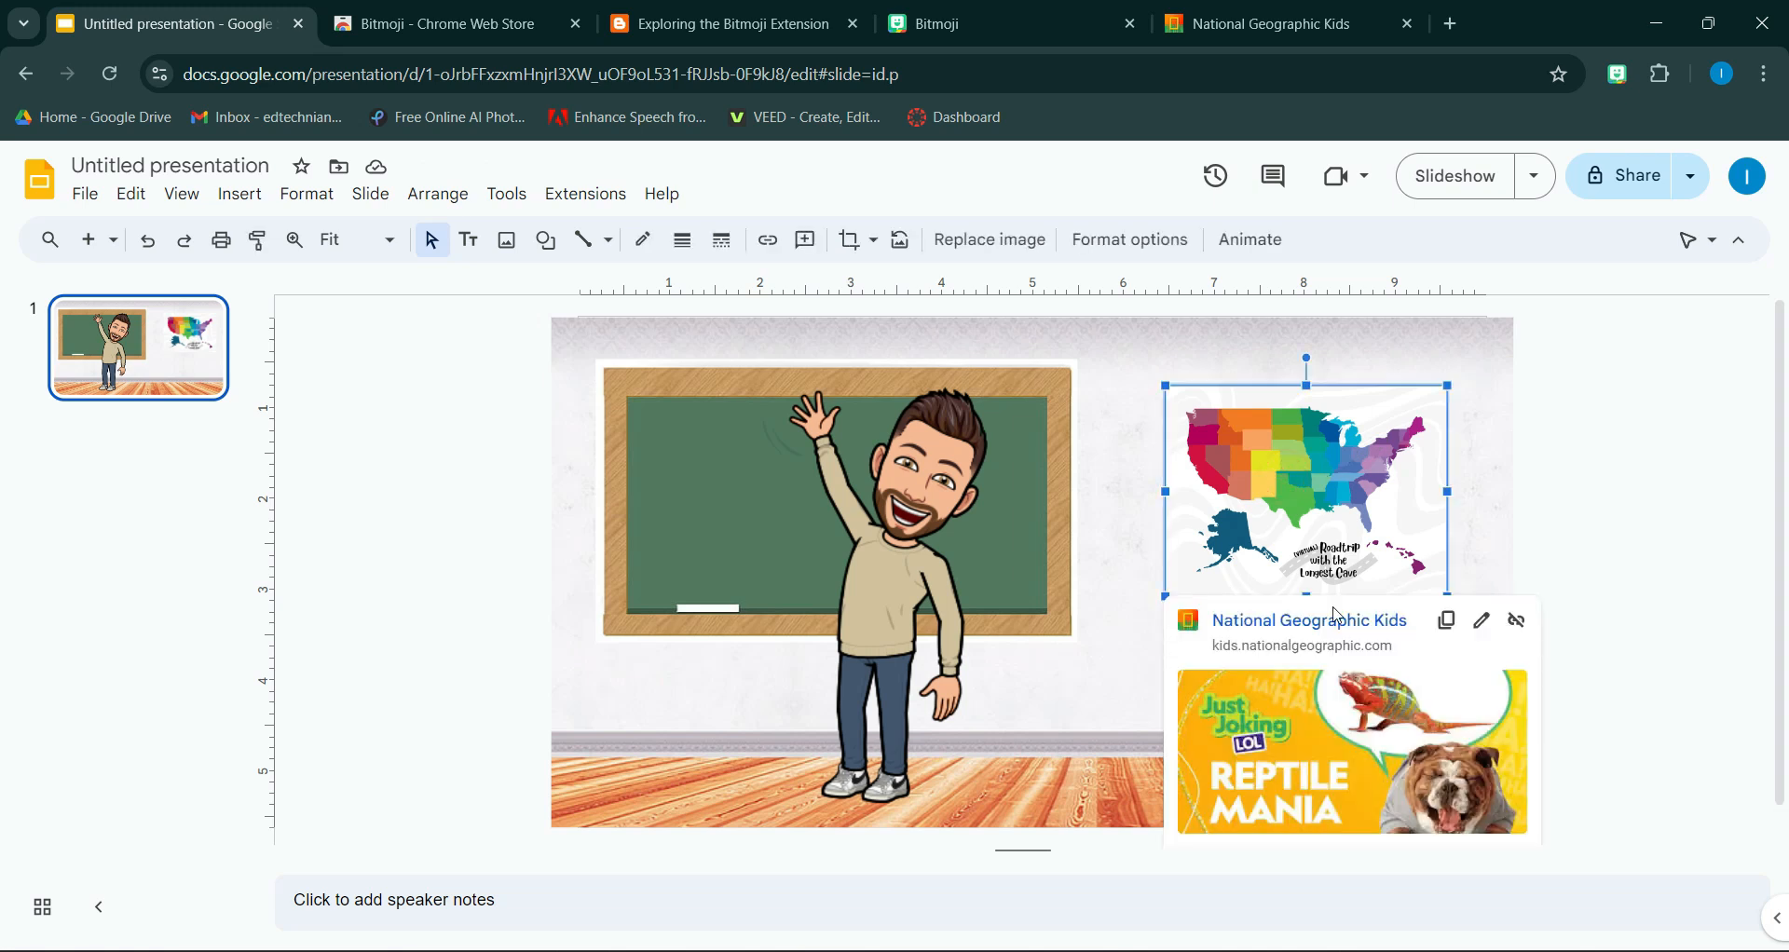
left_click(1602, 446)
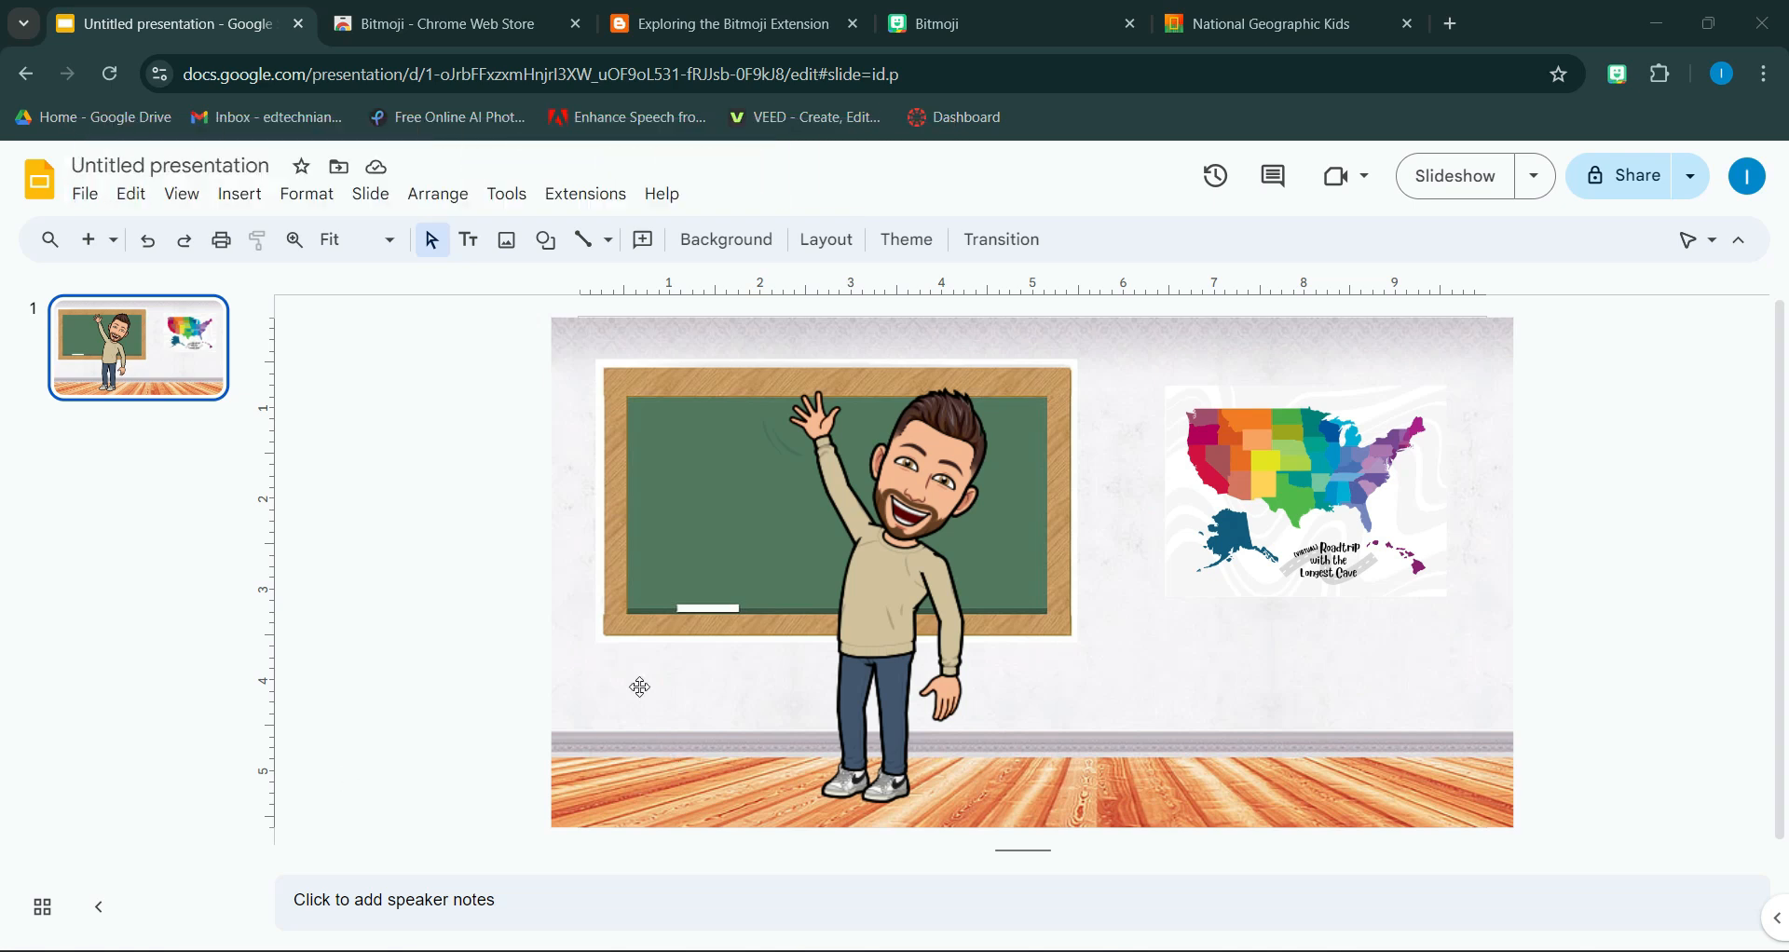
Step: Publish the presentation to the web as a link, keeping the default auto-advance of every 3 seconds
left_click(82, 195)
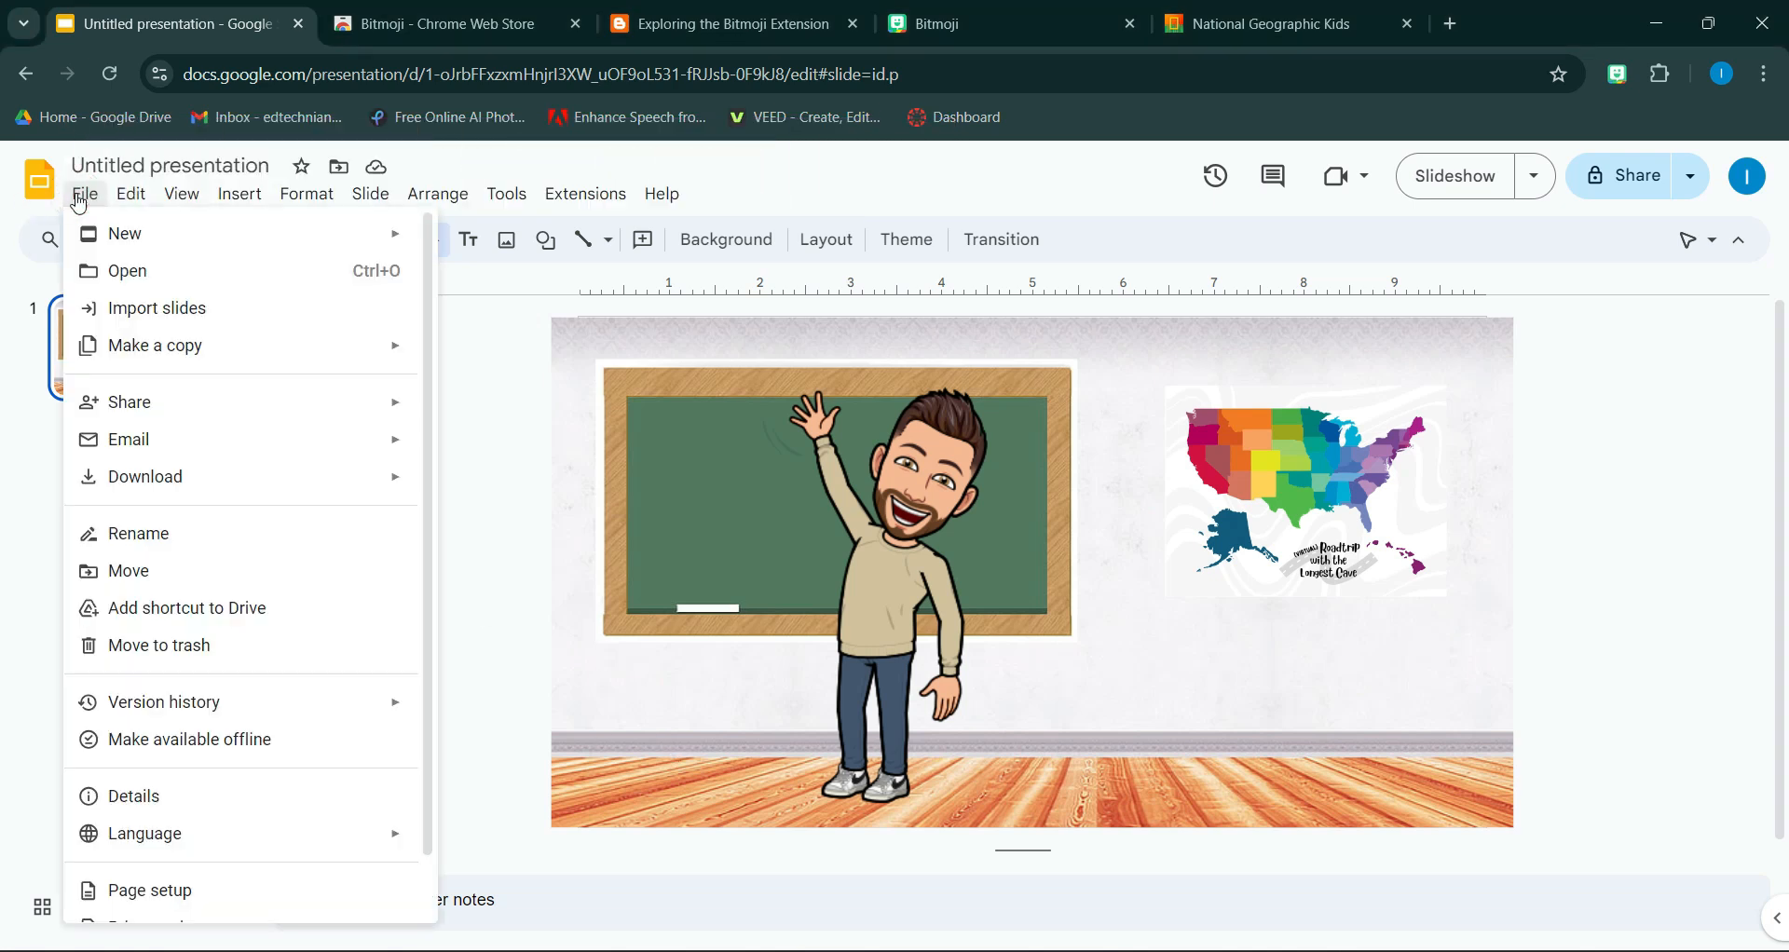
mouse_move(162, 416)
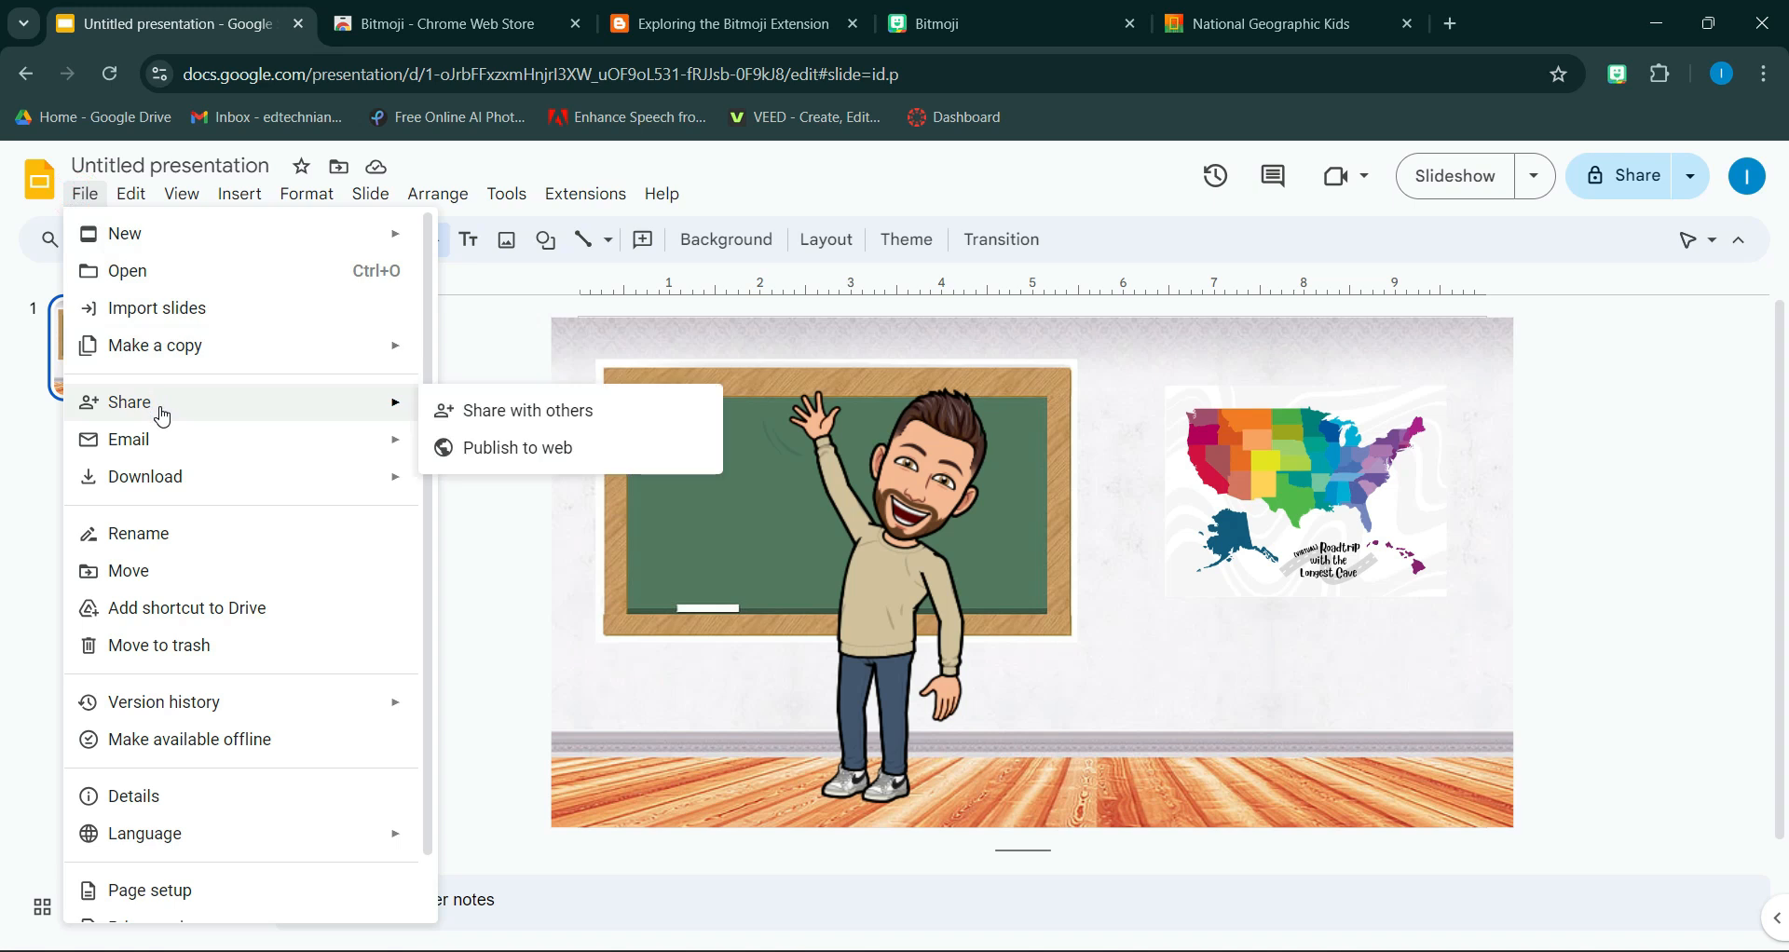
left_click(519, 447)
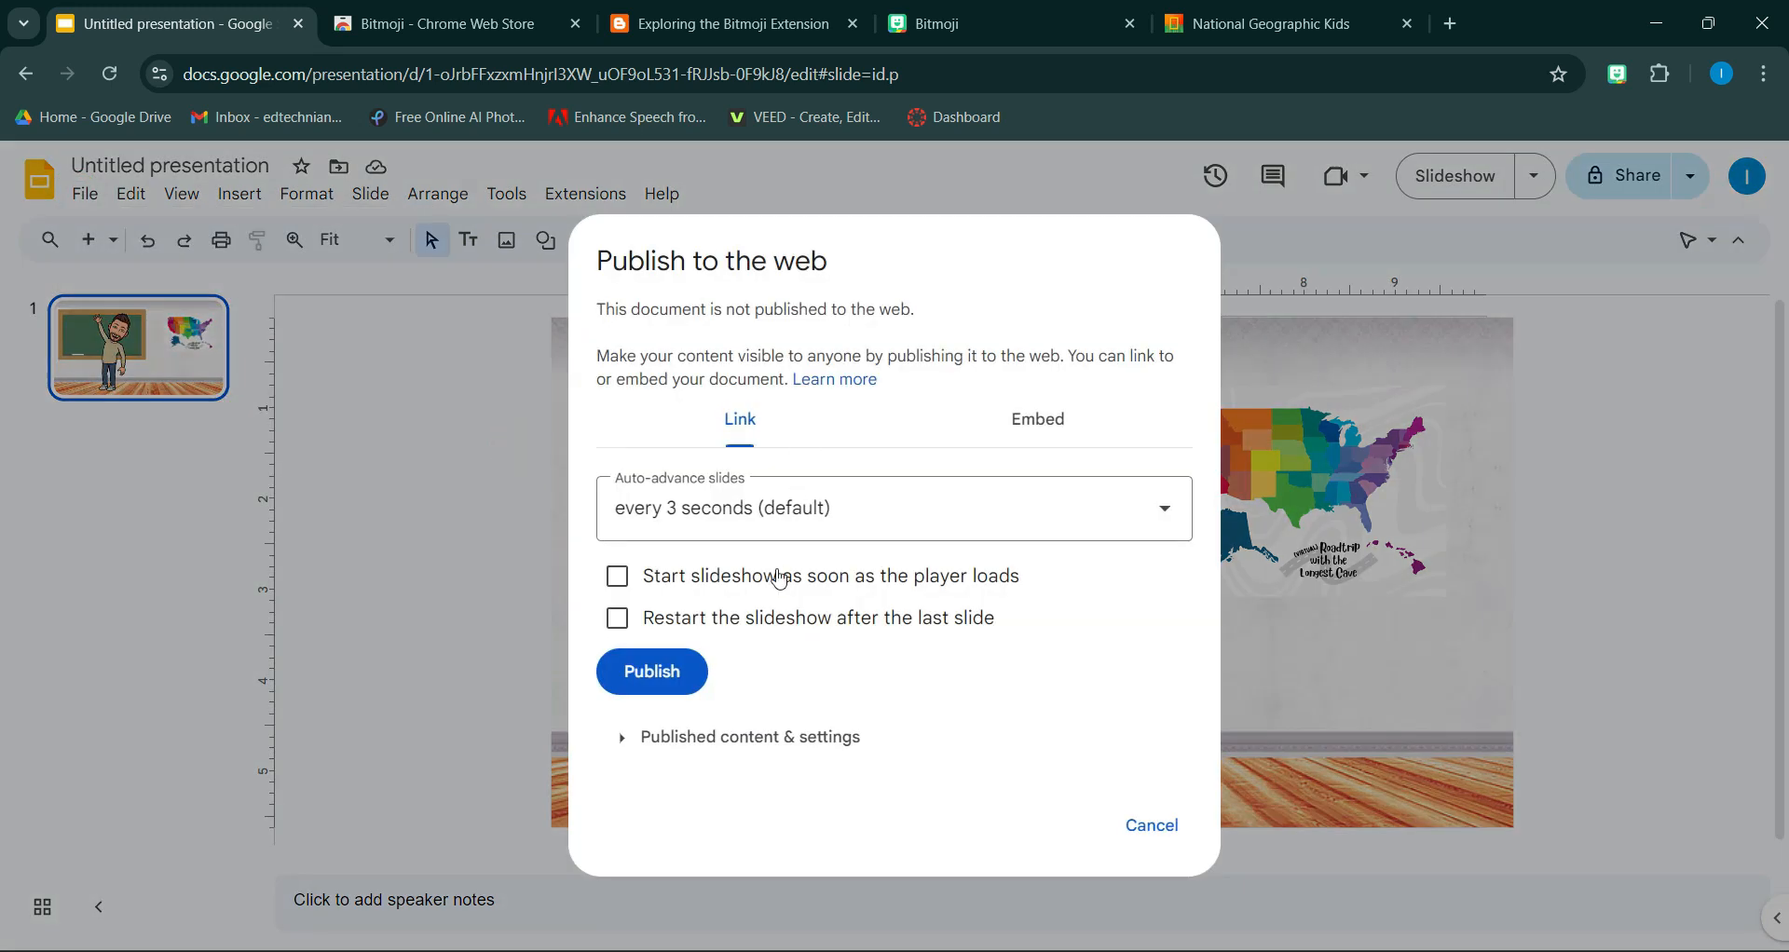
left_click(677, 693)
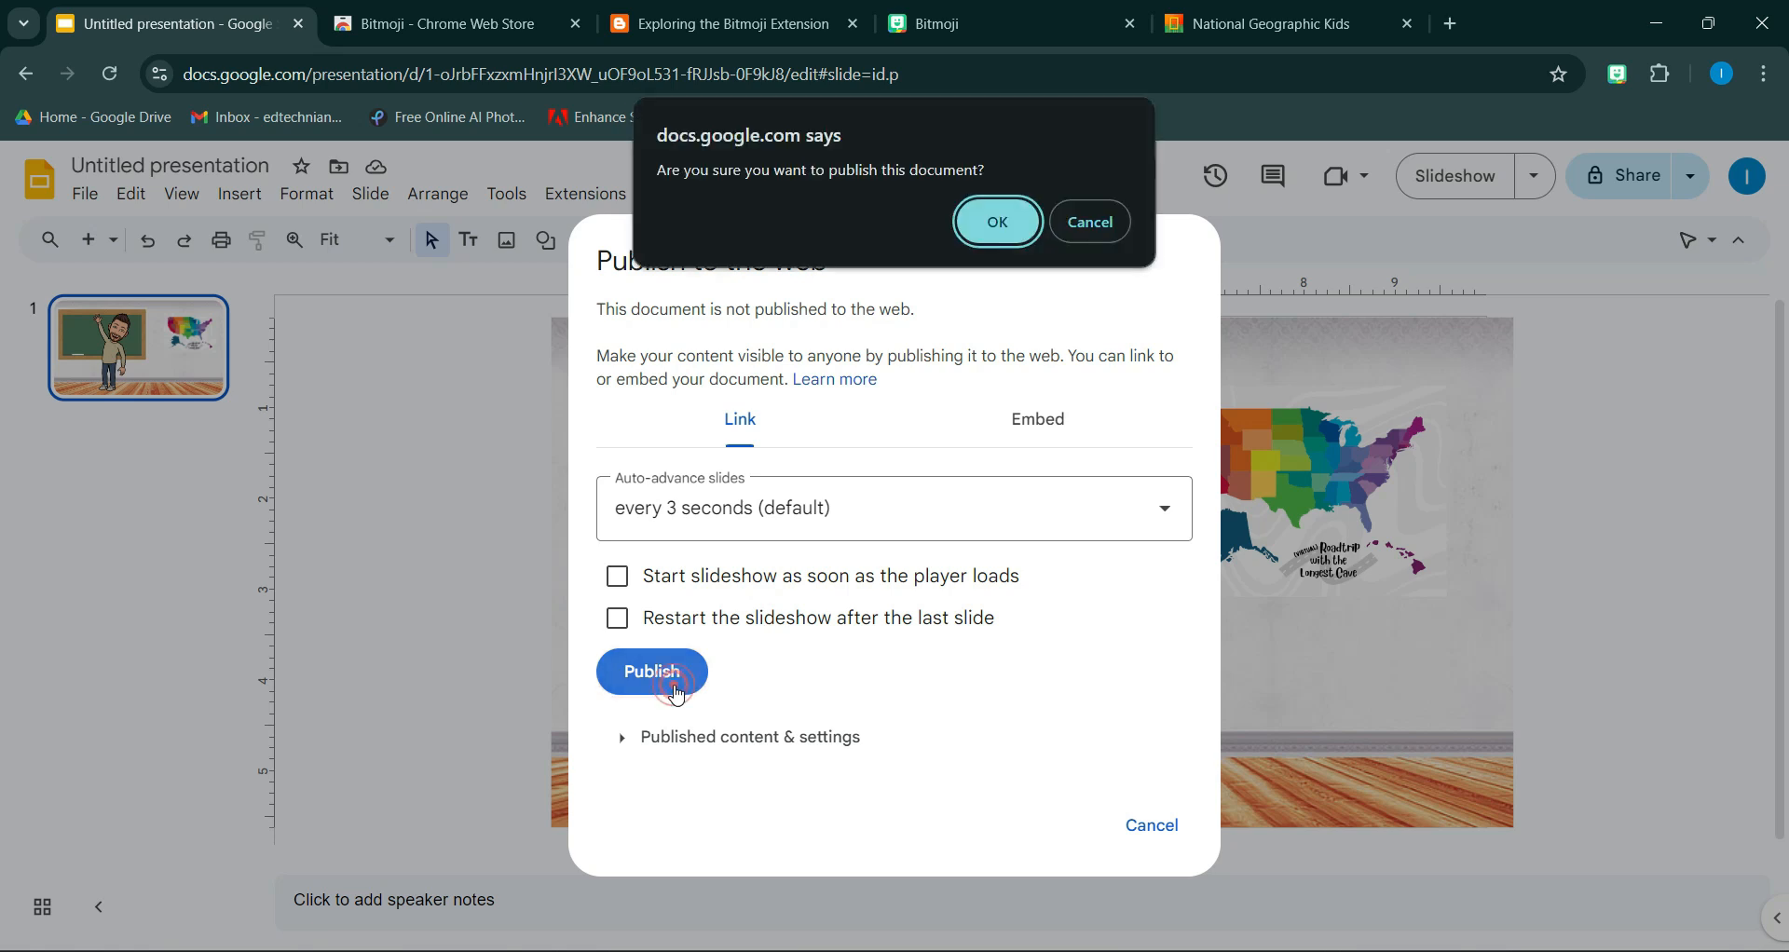
left_click(998, 222)
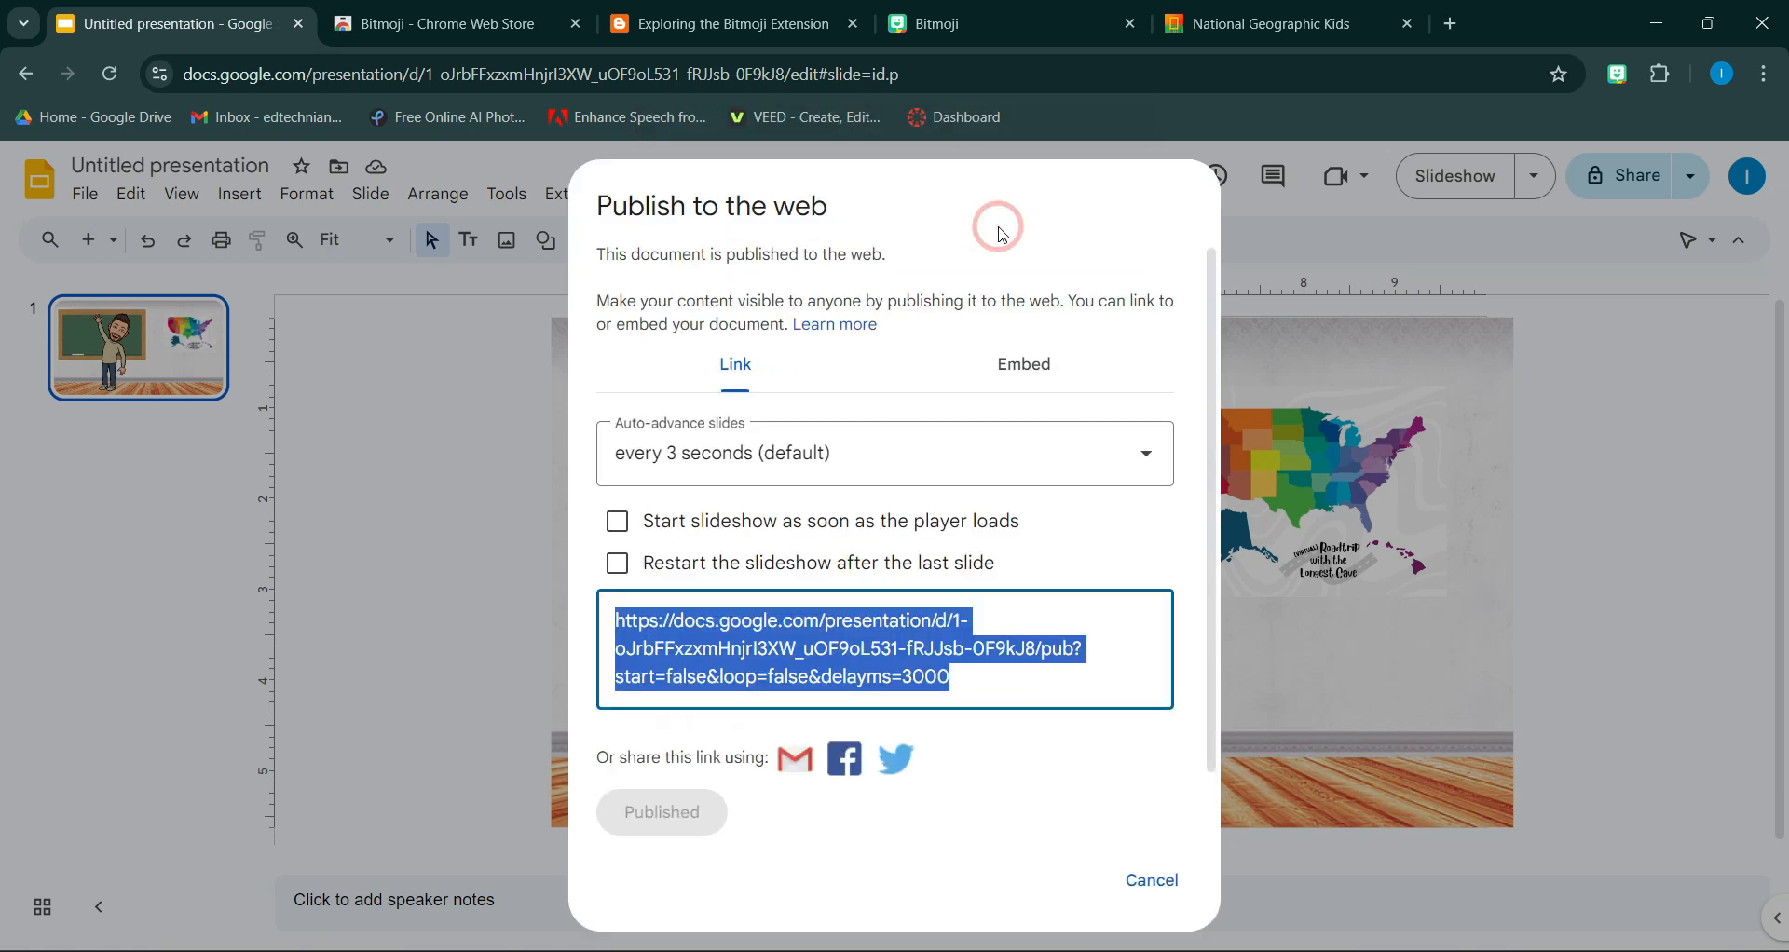
Step: Switch the web publishing options to Embed and copy the presentation's full embed code
left_click(974, 368)
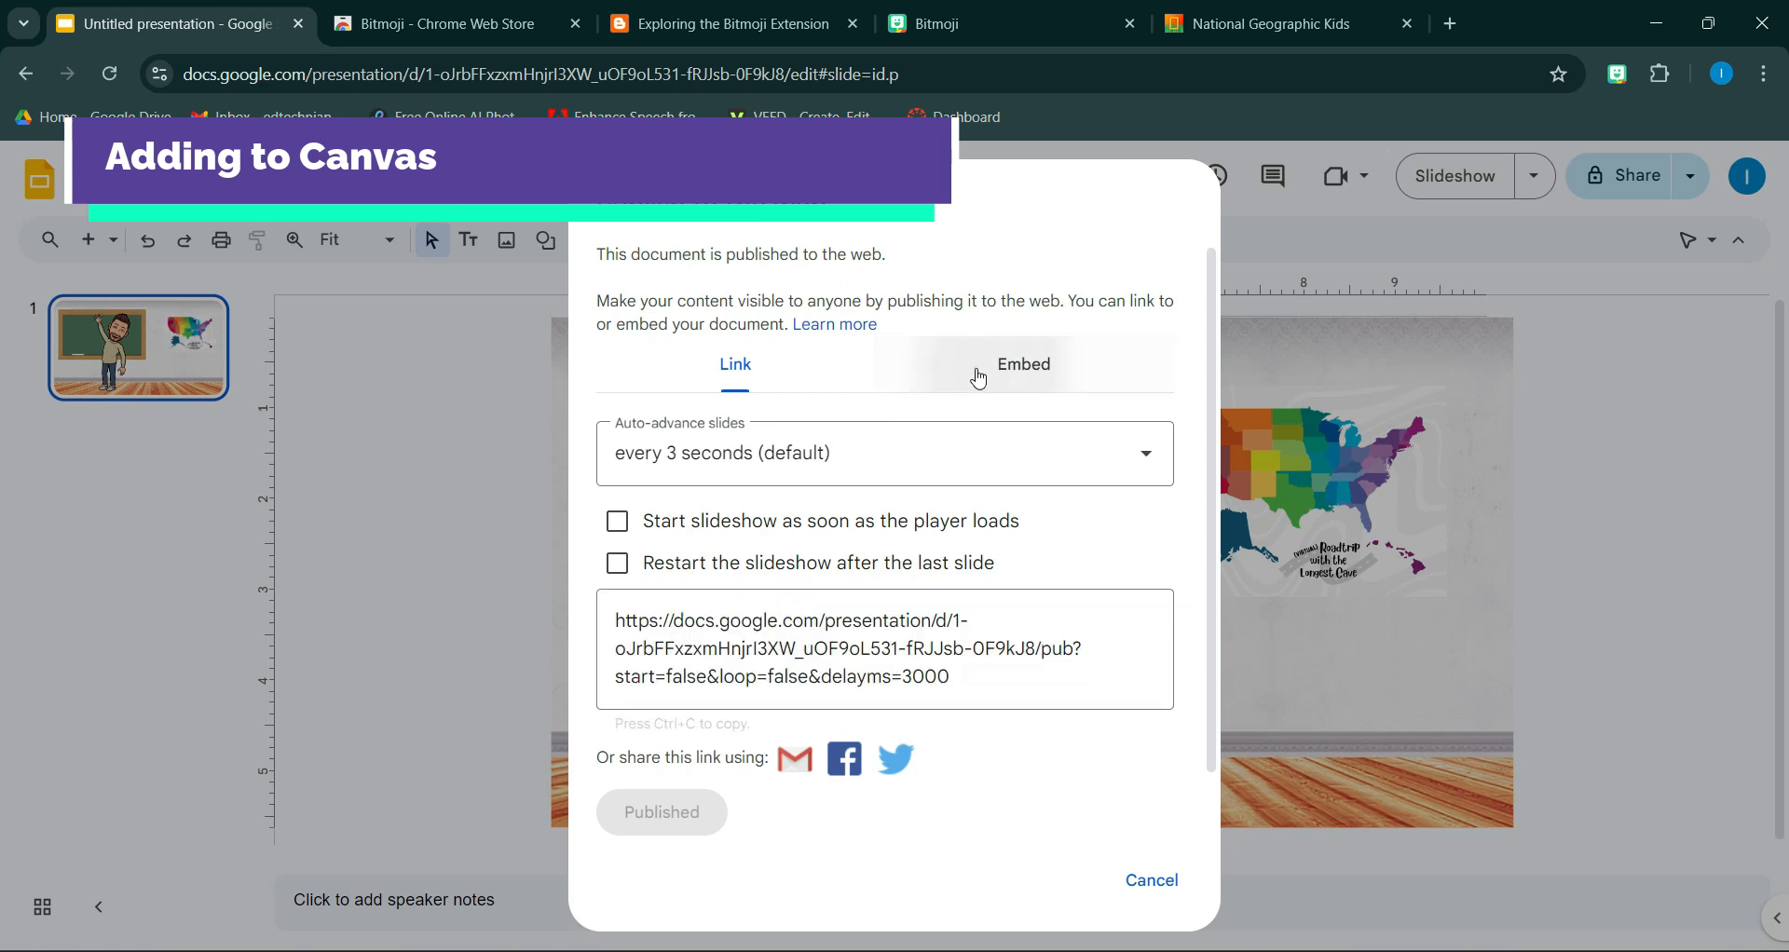
left_click(633, 623)
left_click(633, 623)
left_click_drag(615, 622, 916, 758)
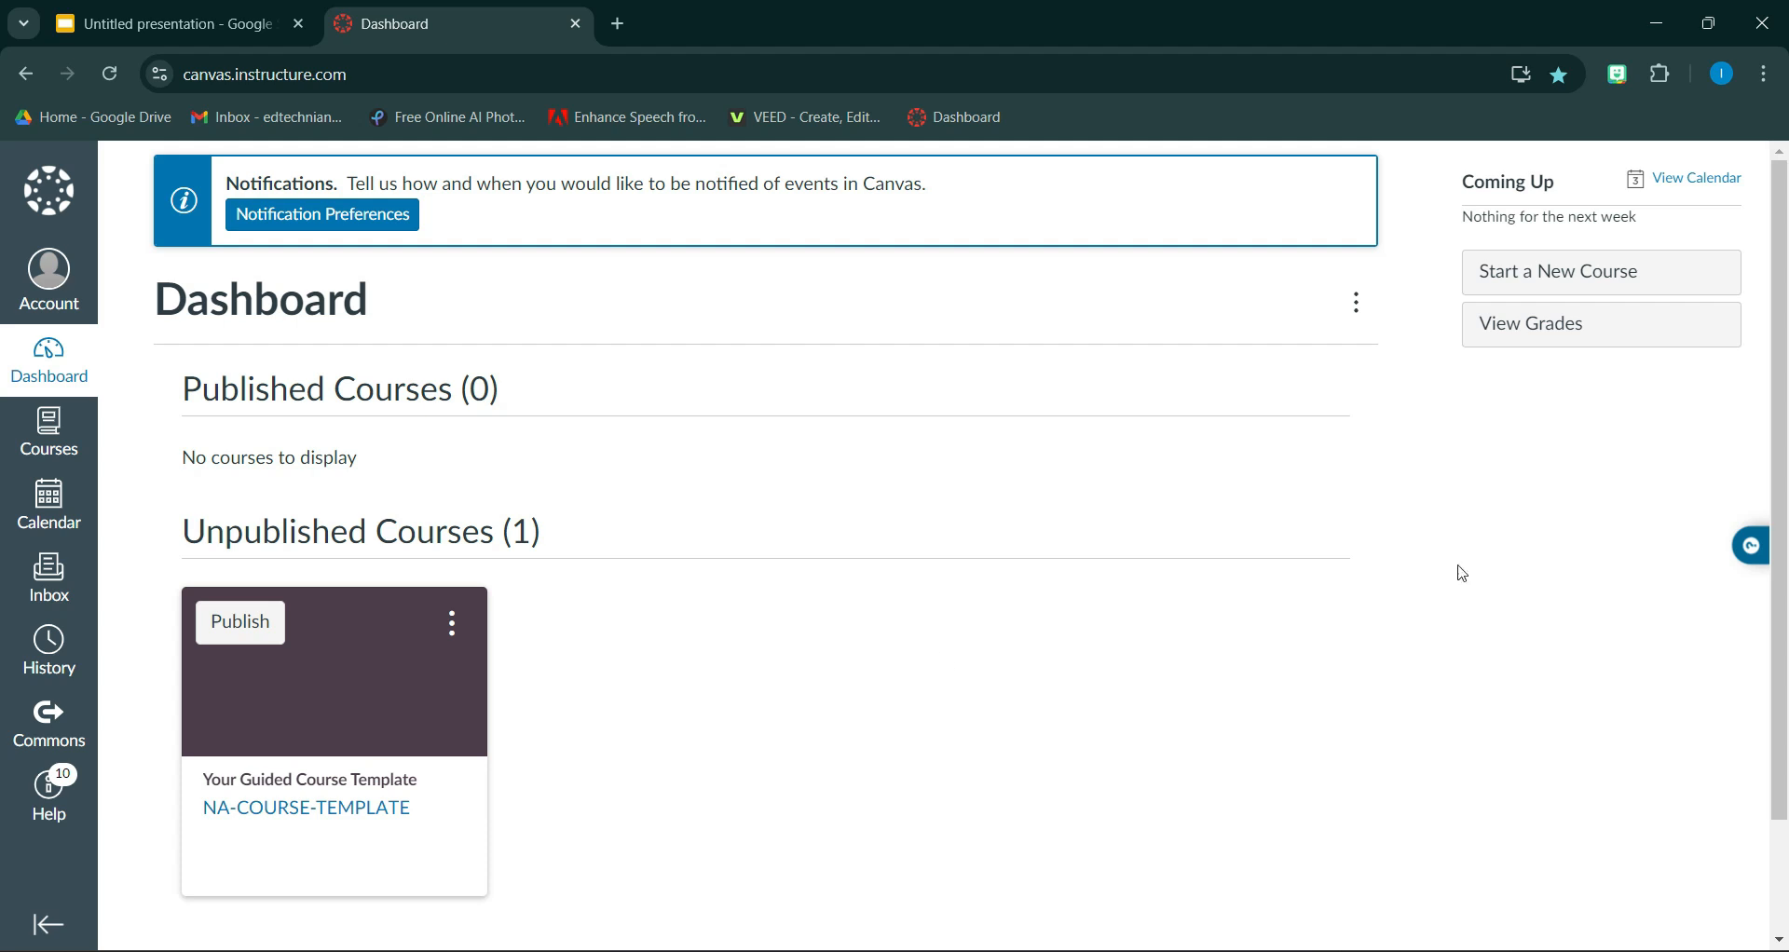
Step: In Canvas, start a new course named "Virtual Classroom" and create it
left_click(1599, 285)
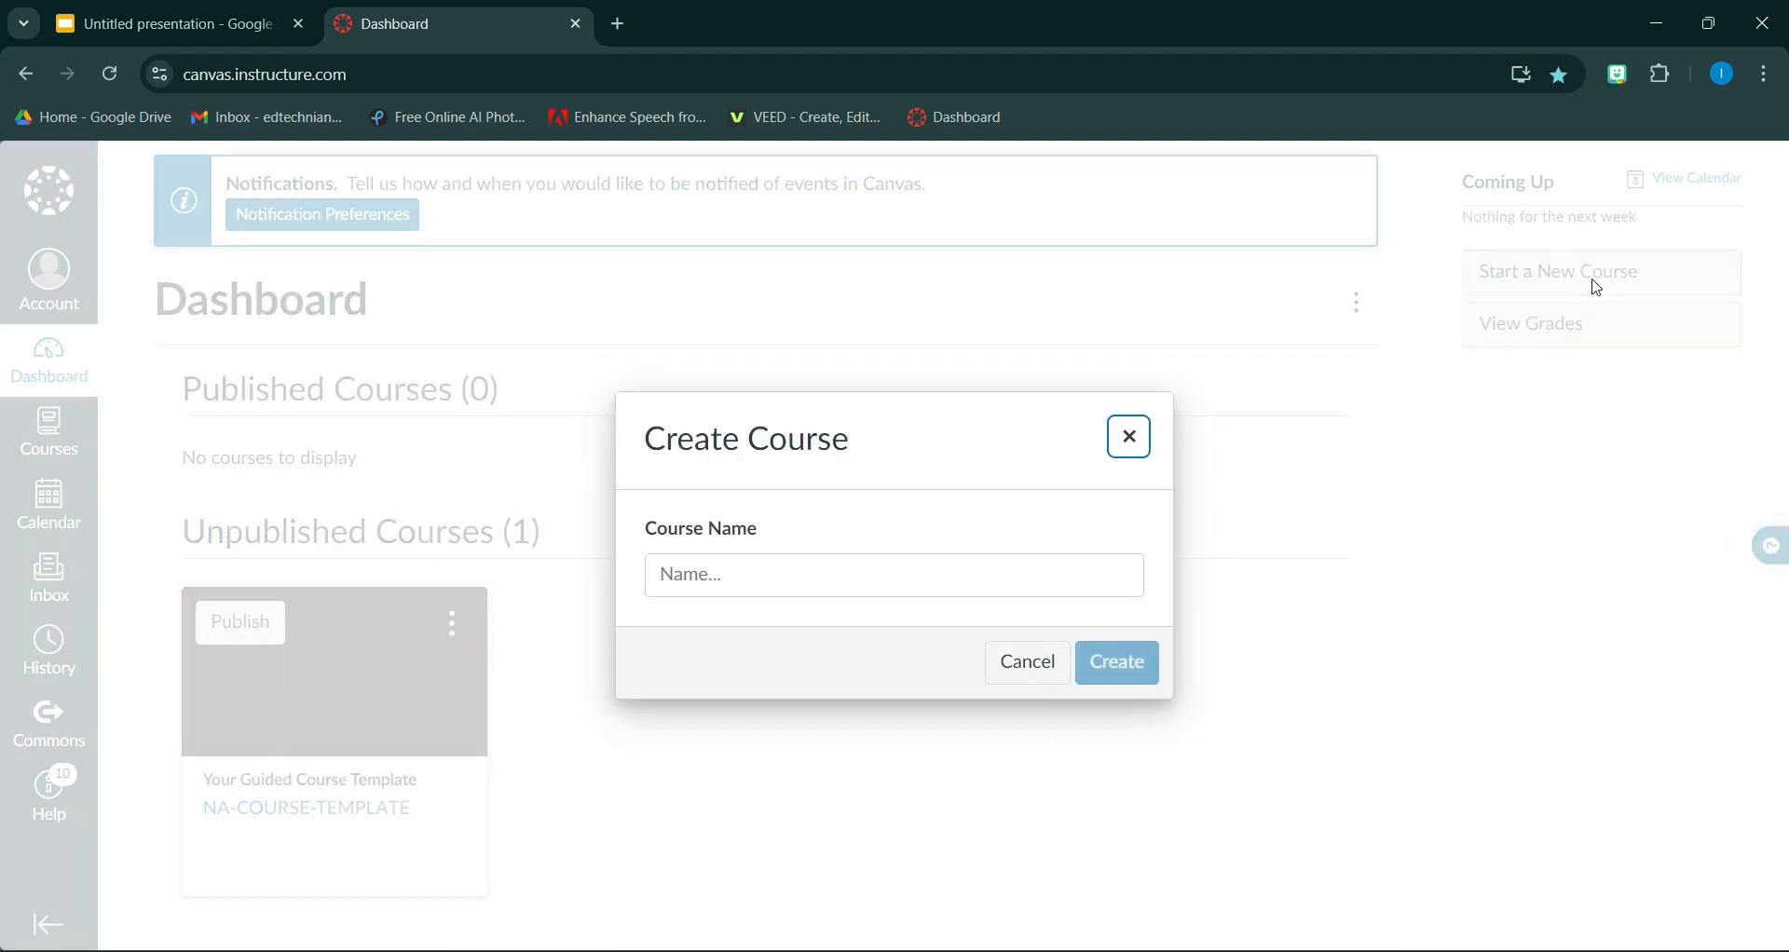
left_click(746, 562)
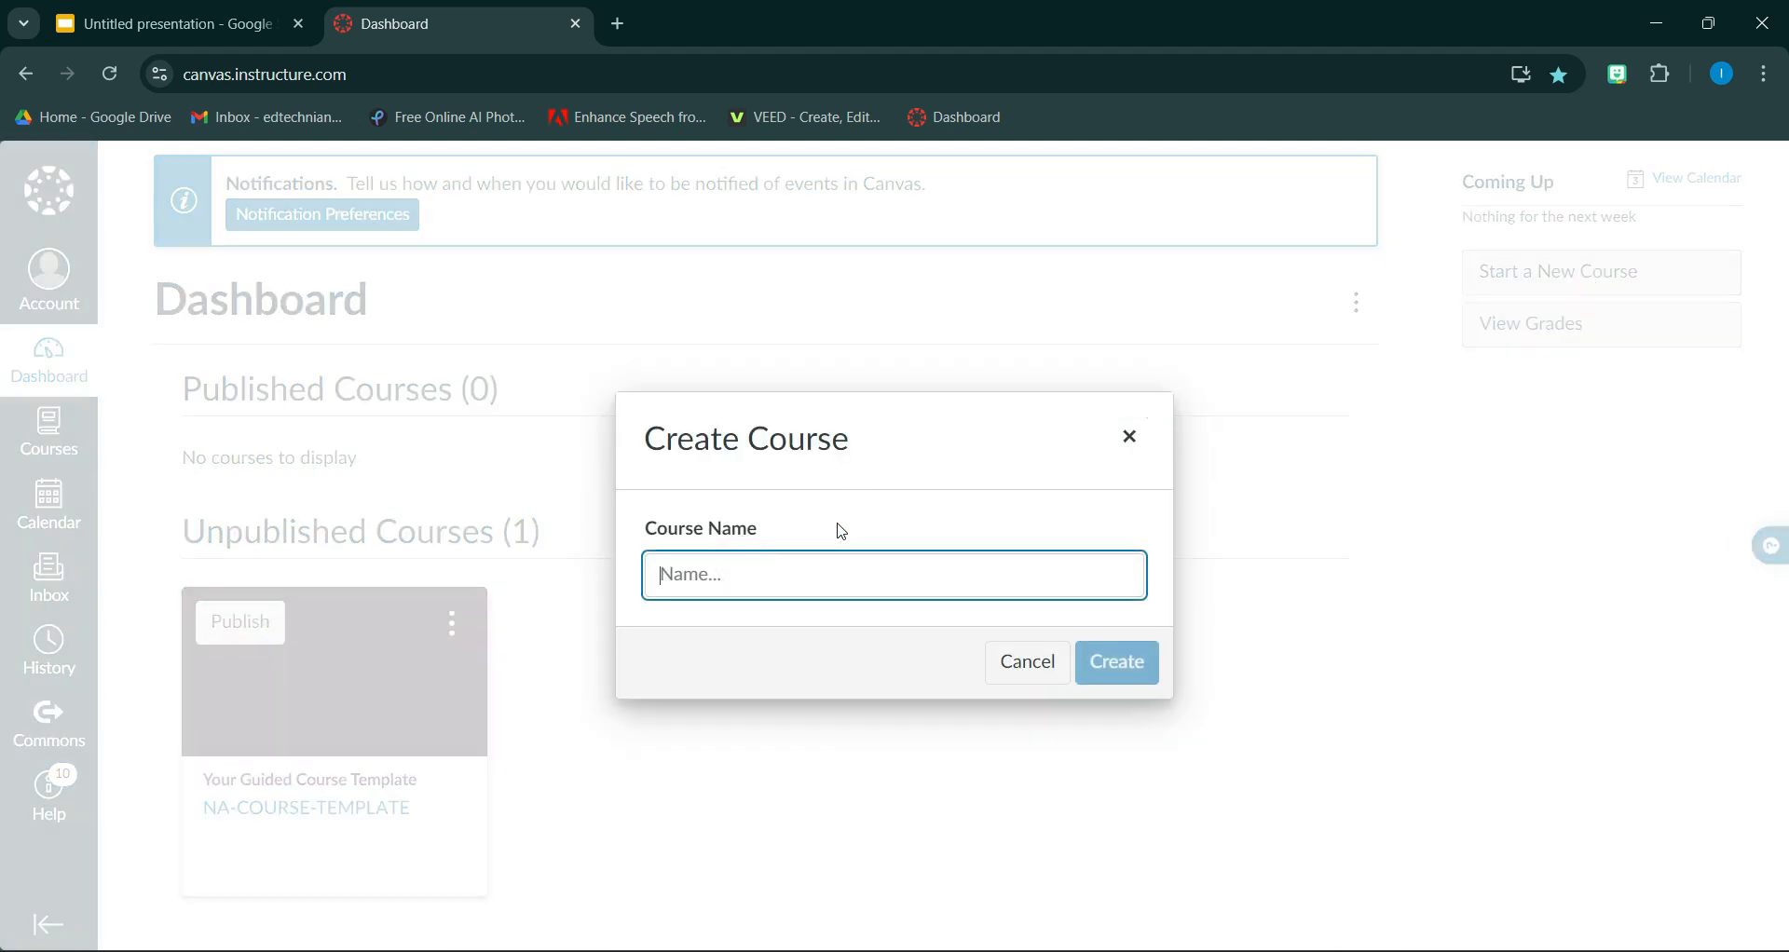
type("Virtual Classroom")
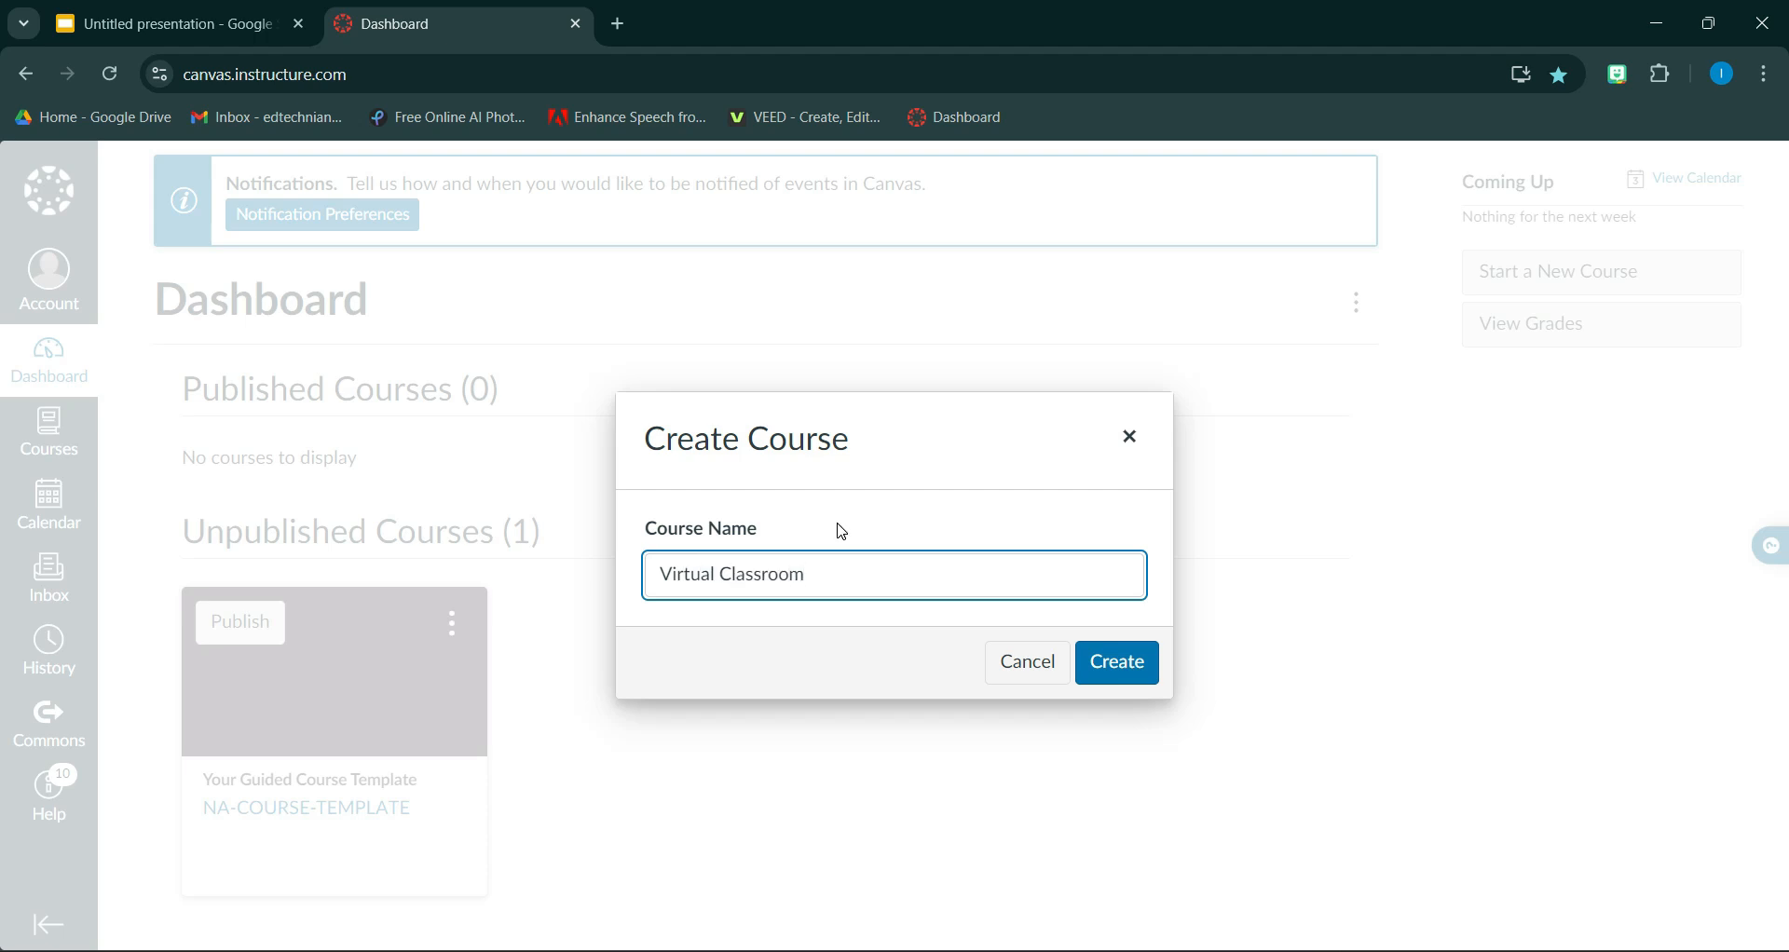
left_click(1129, 668)
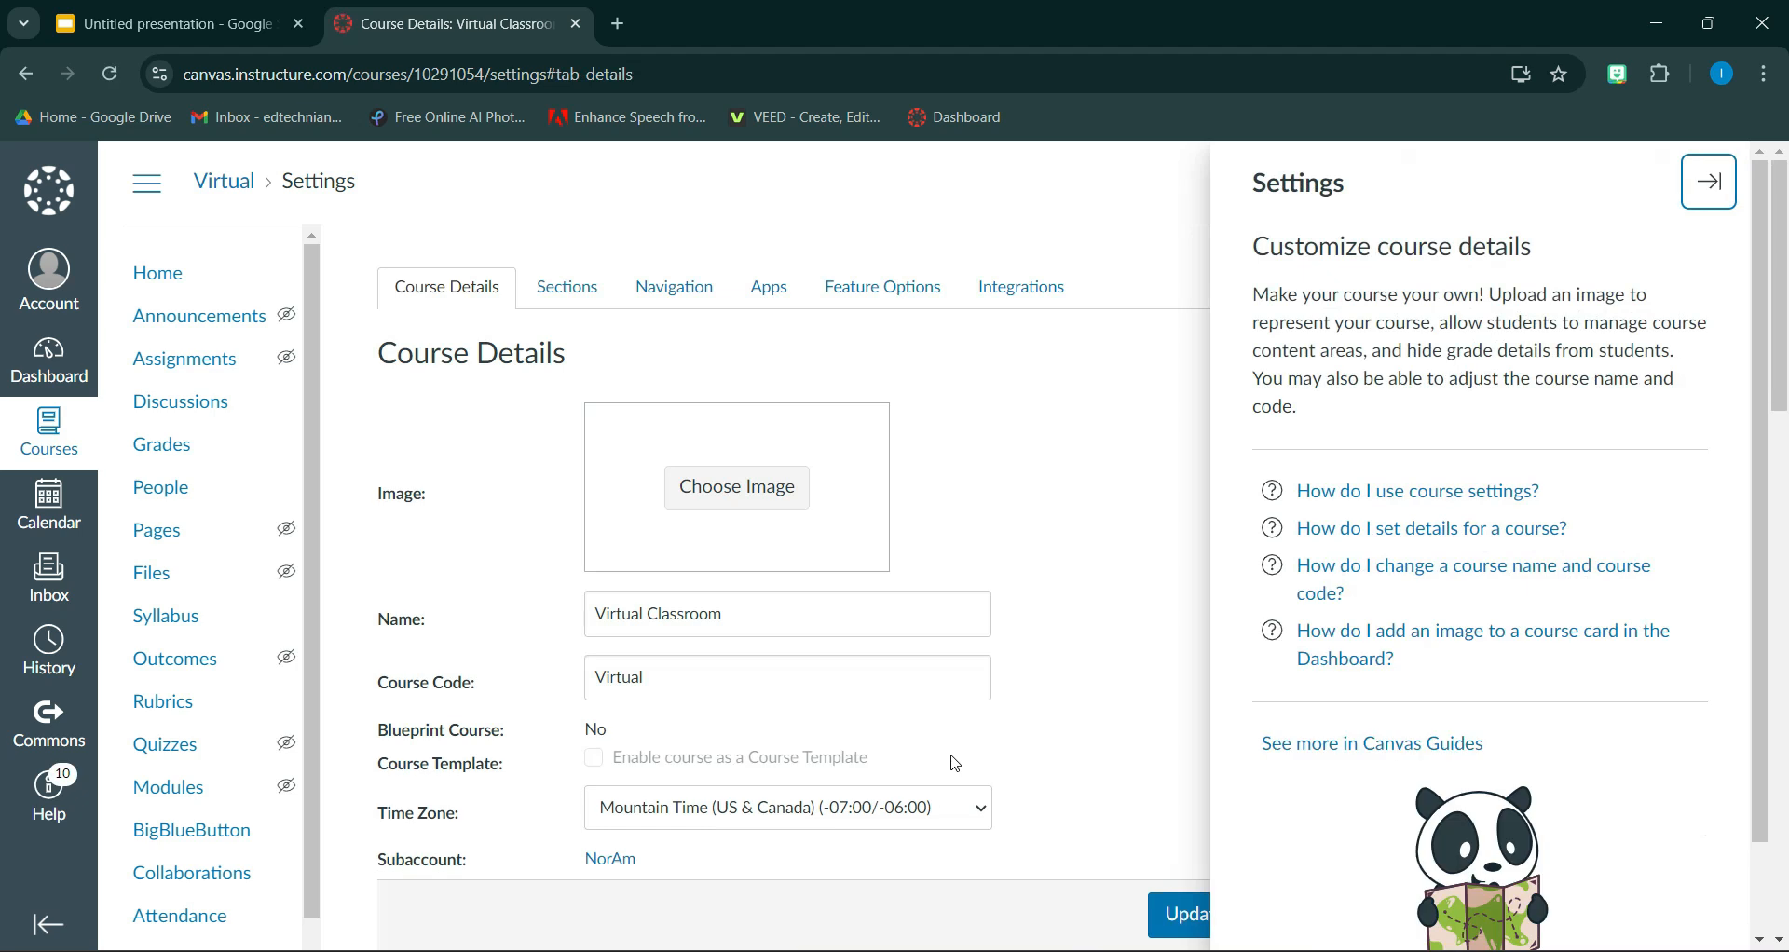
Step: Add a new page to the course's Pages and title it "Home"
left_click(172, 533)
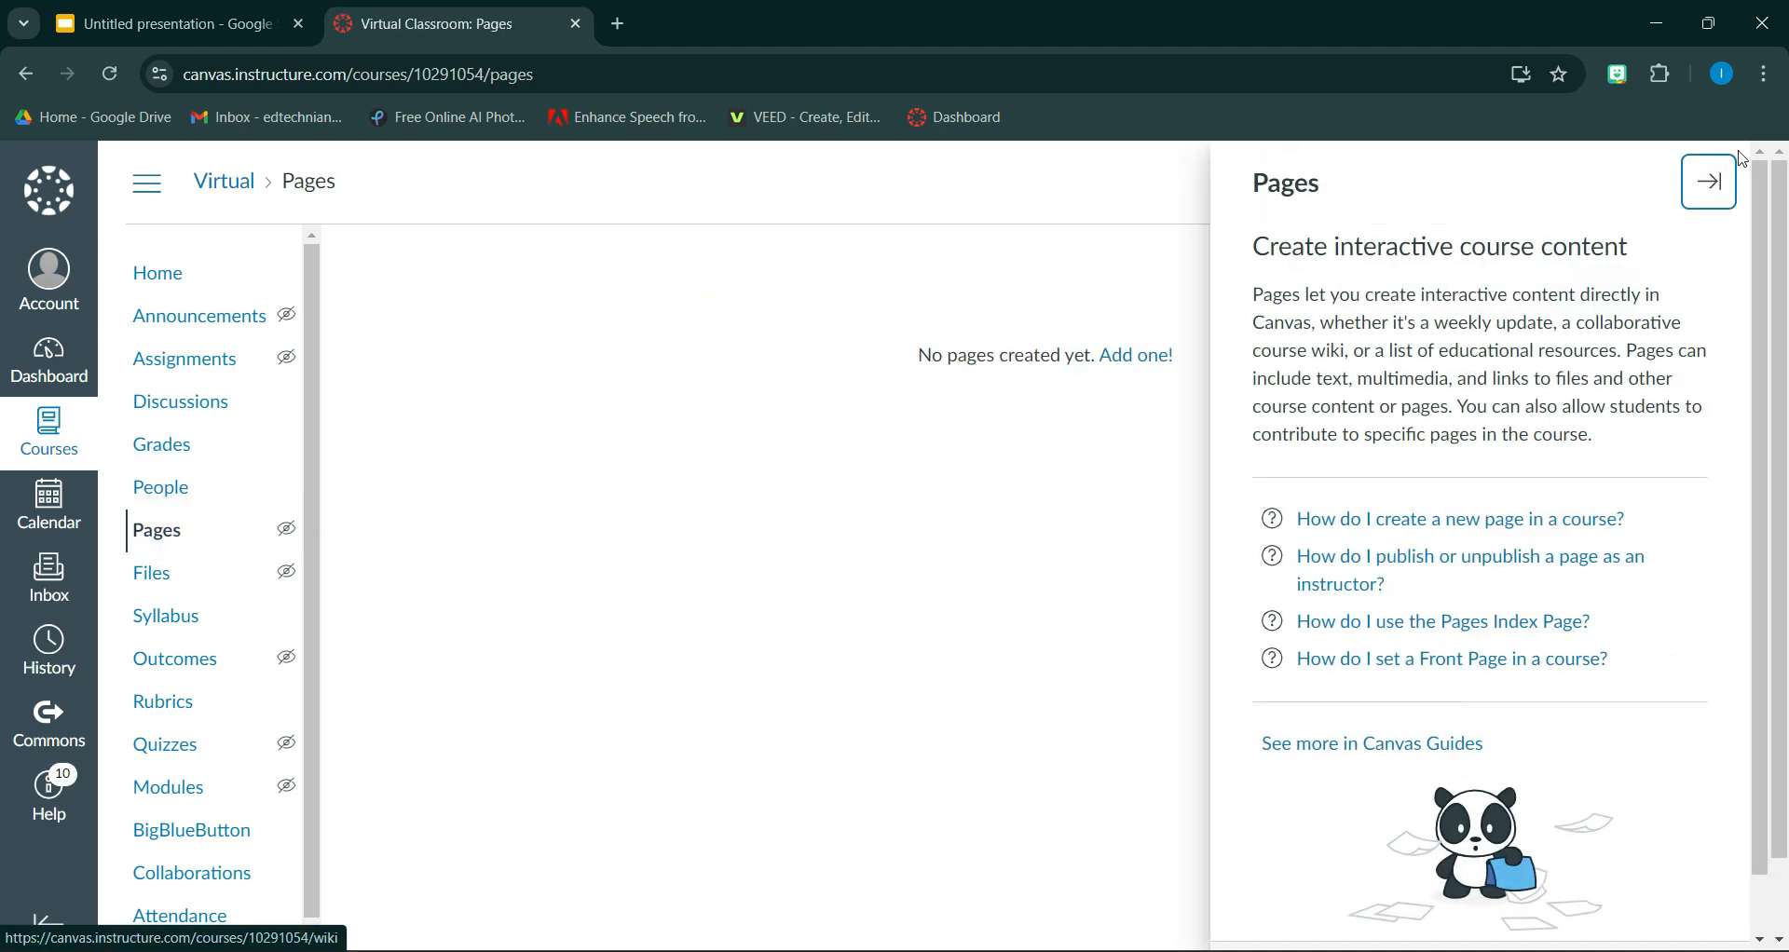
left_click(1708, 198)
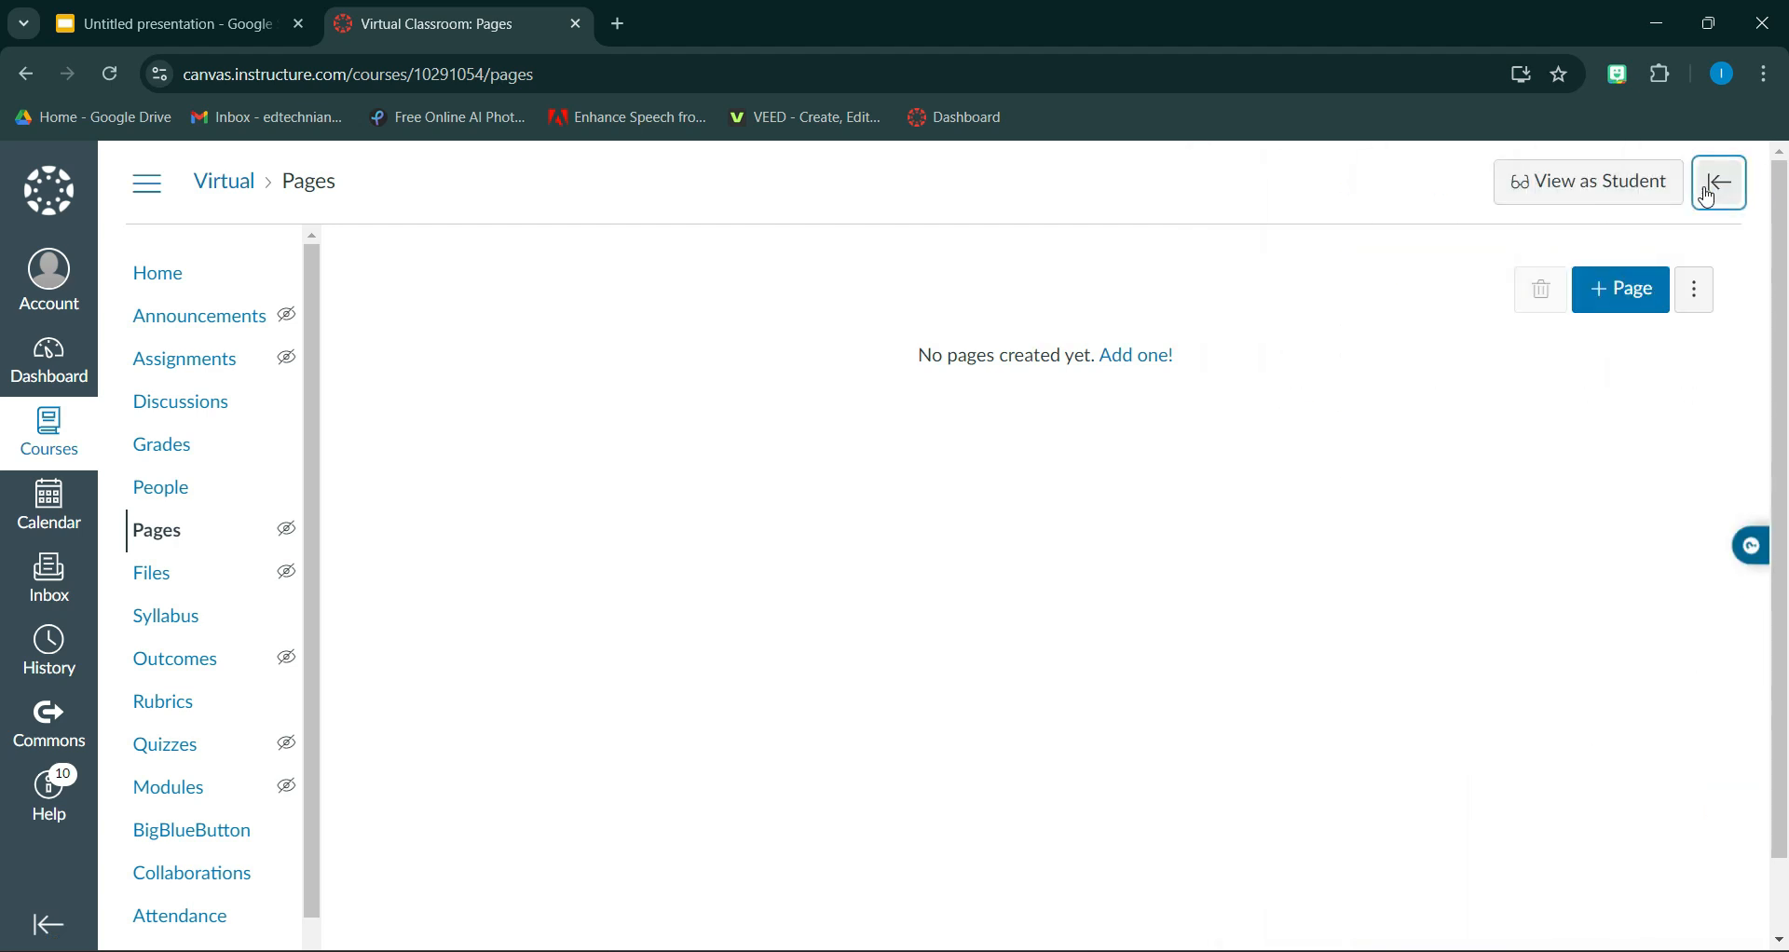
left_click(1600, 307)
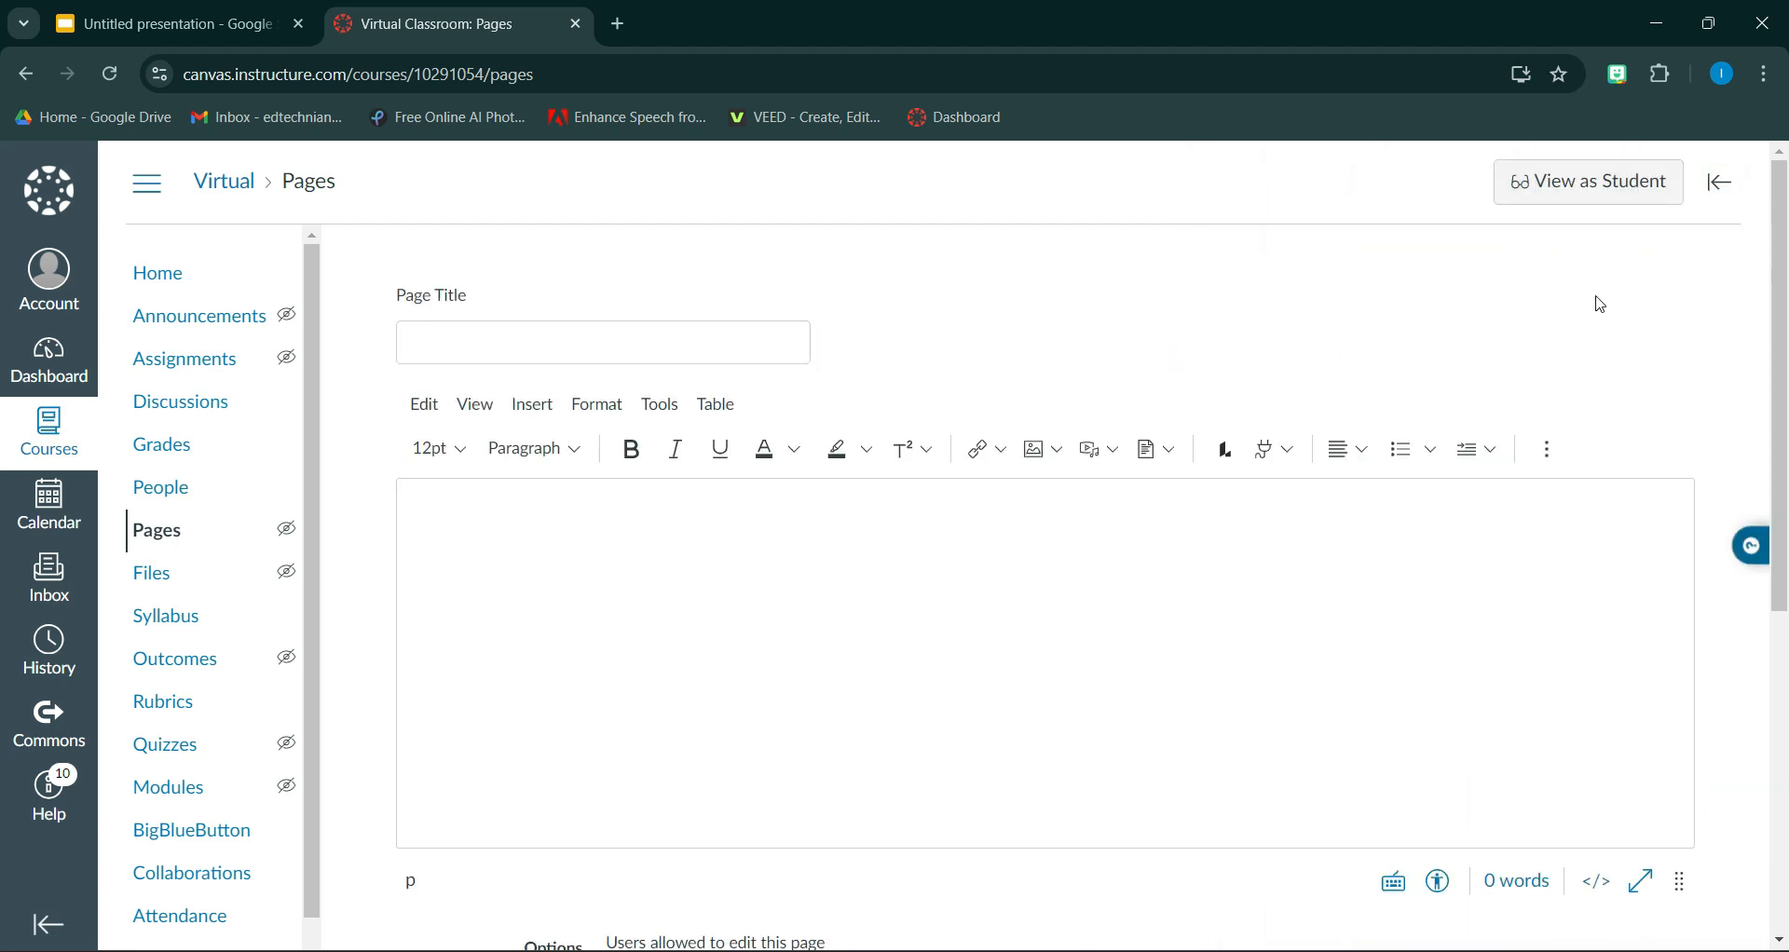
left_click(650, 343)
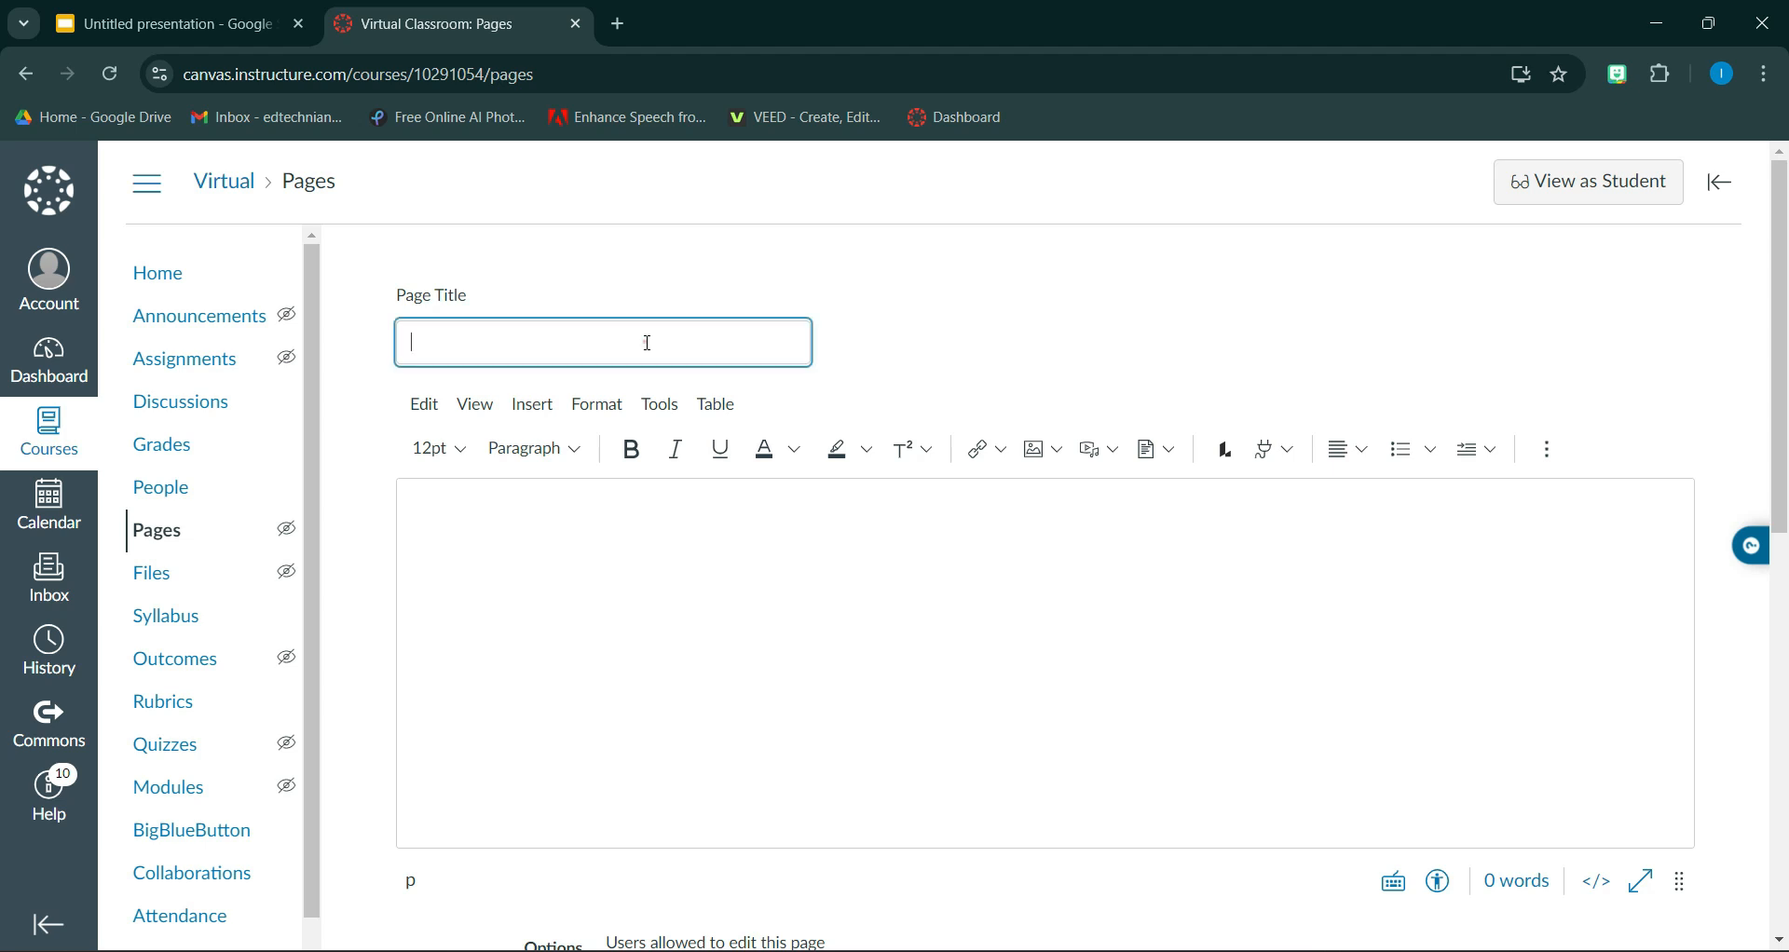
type("Home")
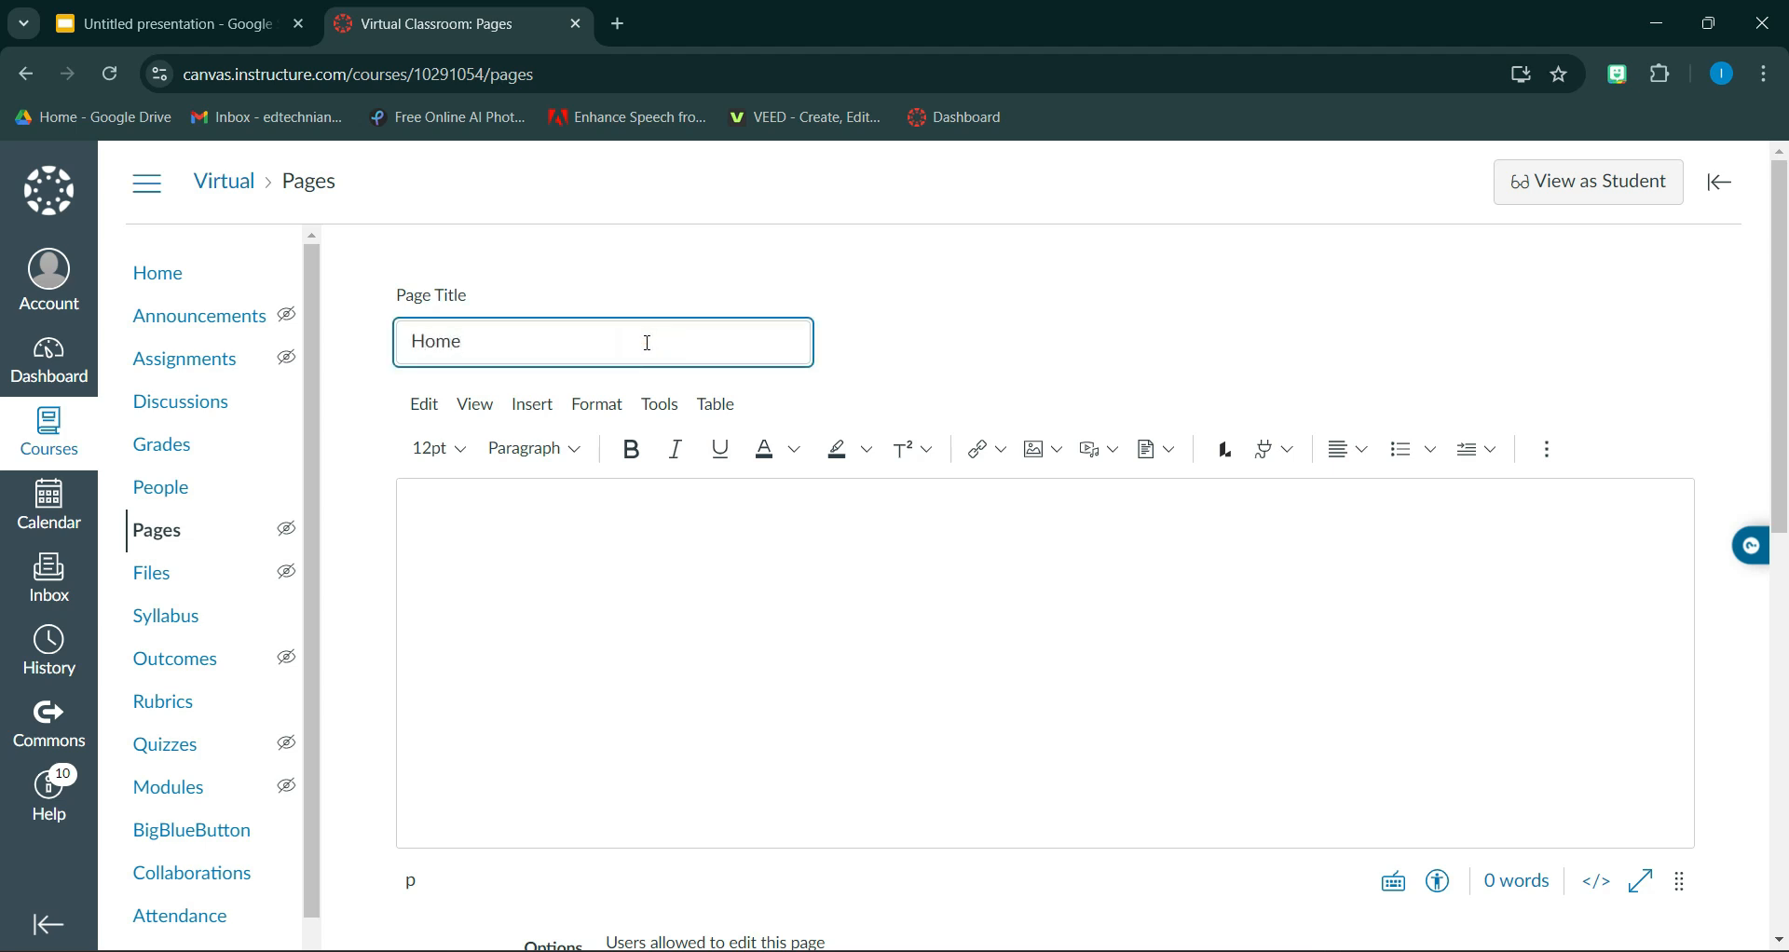
Step: Insert the copied Google Slides iframe code into the Home page's HTML, save and publish the page, and look over the embedded slide
scroll(1740, 304, "down", 1)
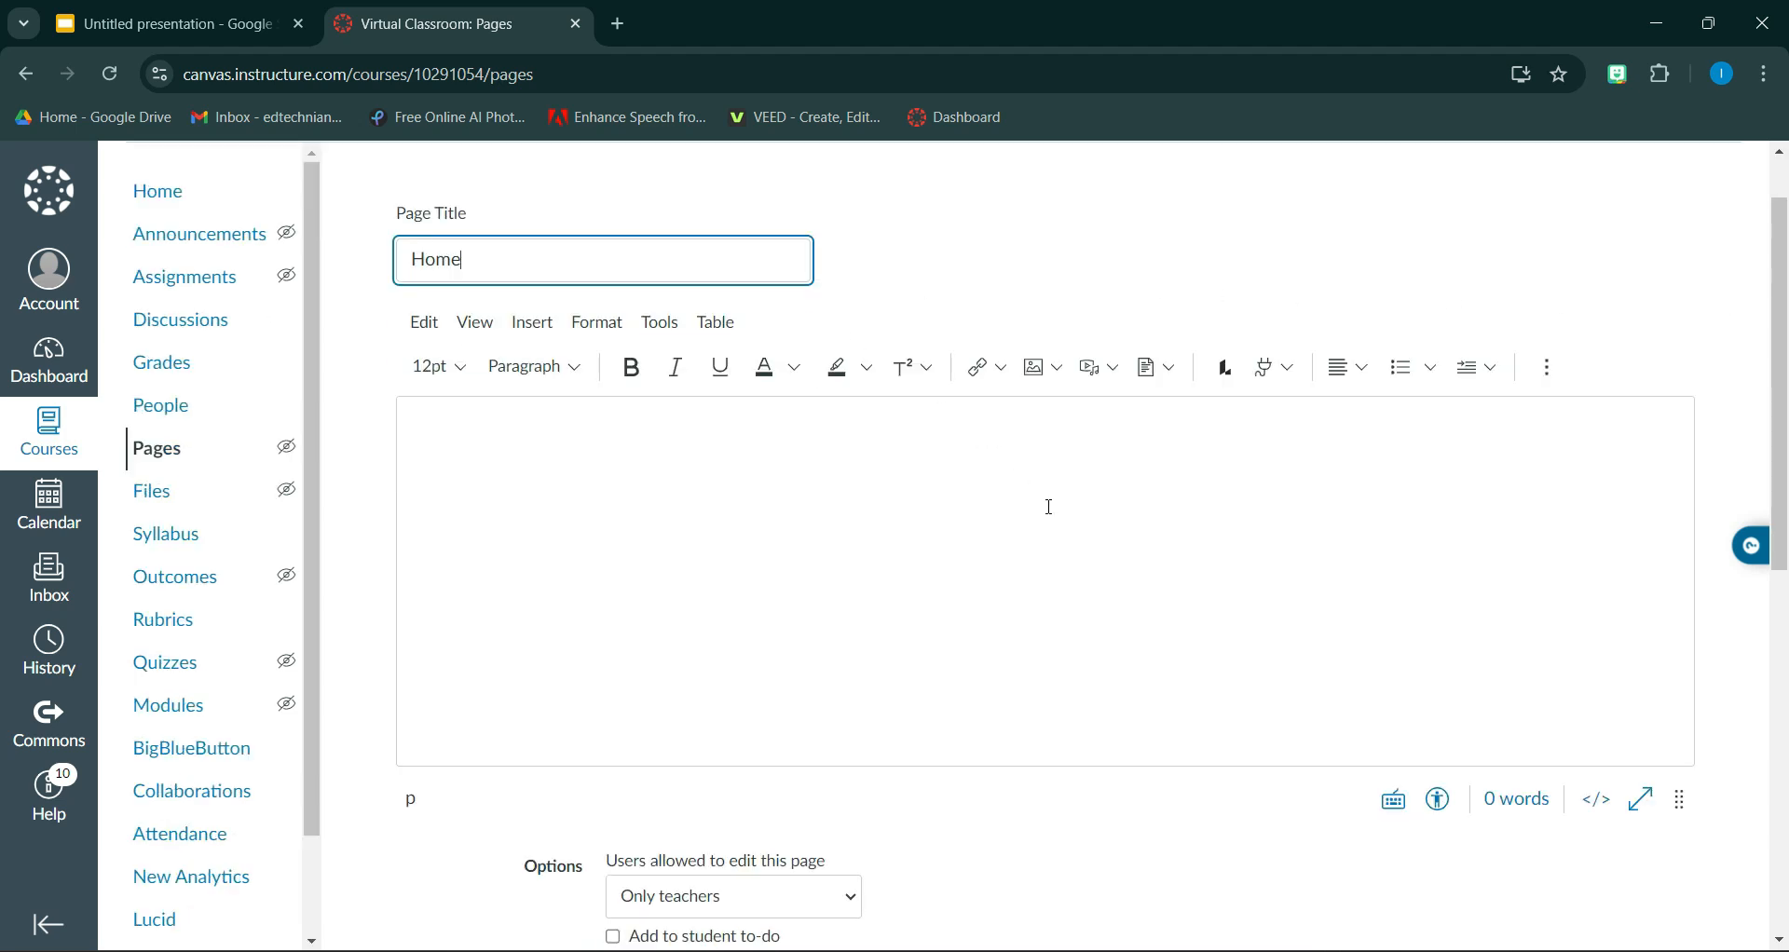
left_click(1599, 803)
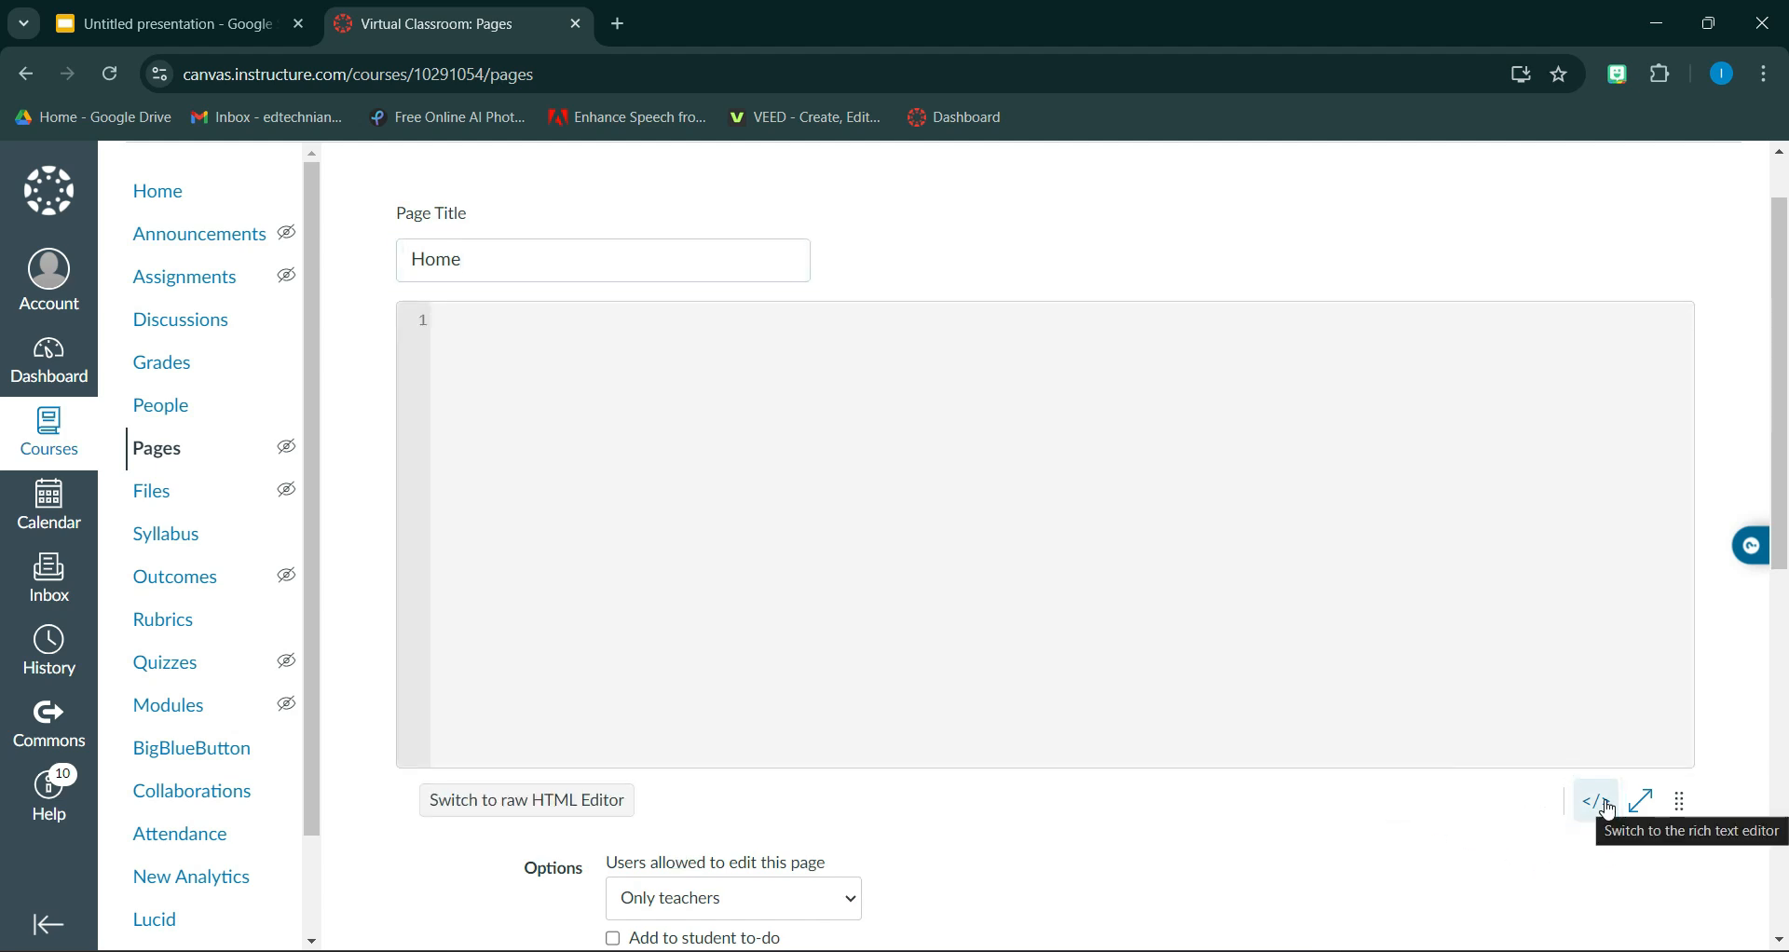
left_click(537, 359)
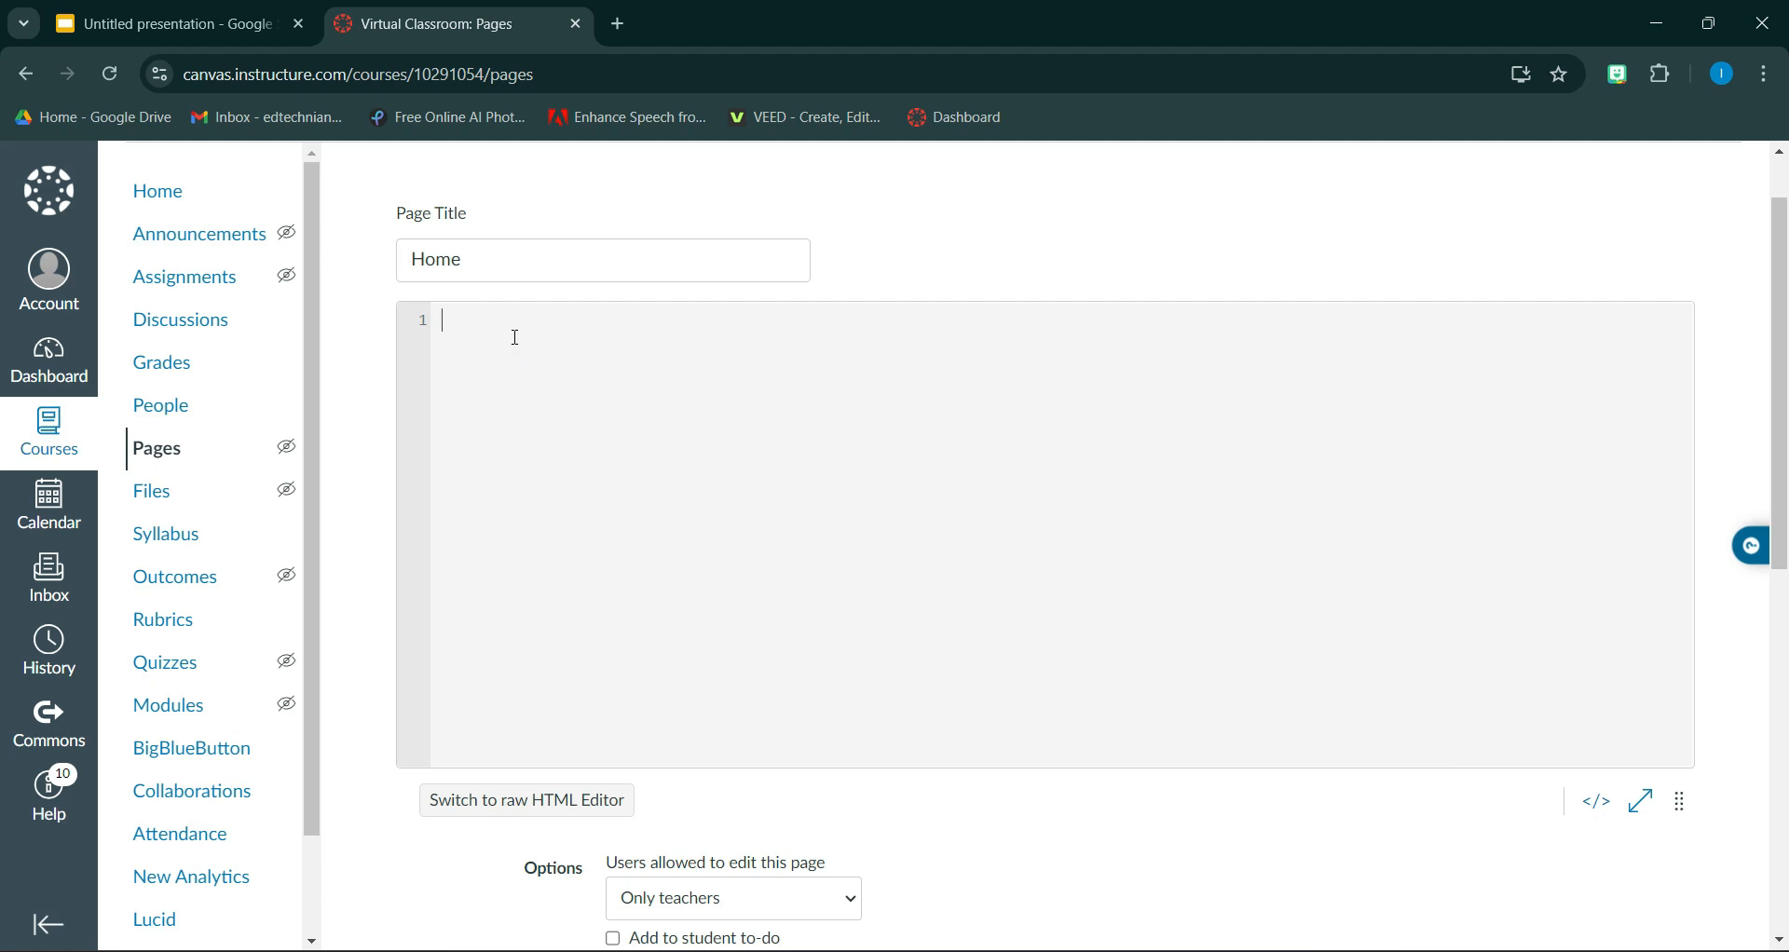
type("<iframe src=\"https://docs.google.com/presentation/d/1-oJrbFFxzxmHnjrI3XW_uOF9oL531-fRJJsb-0F9kJ8/embed?start=false&loop=false&delayms=3000\" frameborder=\"0\" width=\"960\" height=\"569\" allowfullscreen=\"true\" mozallowfullscreen=\"true\" webkitallowfullscreen=\"true\"></iframe>")
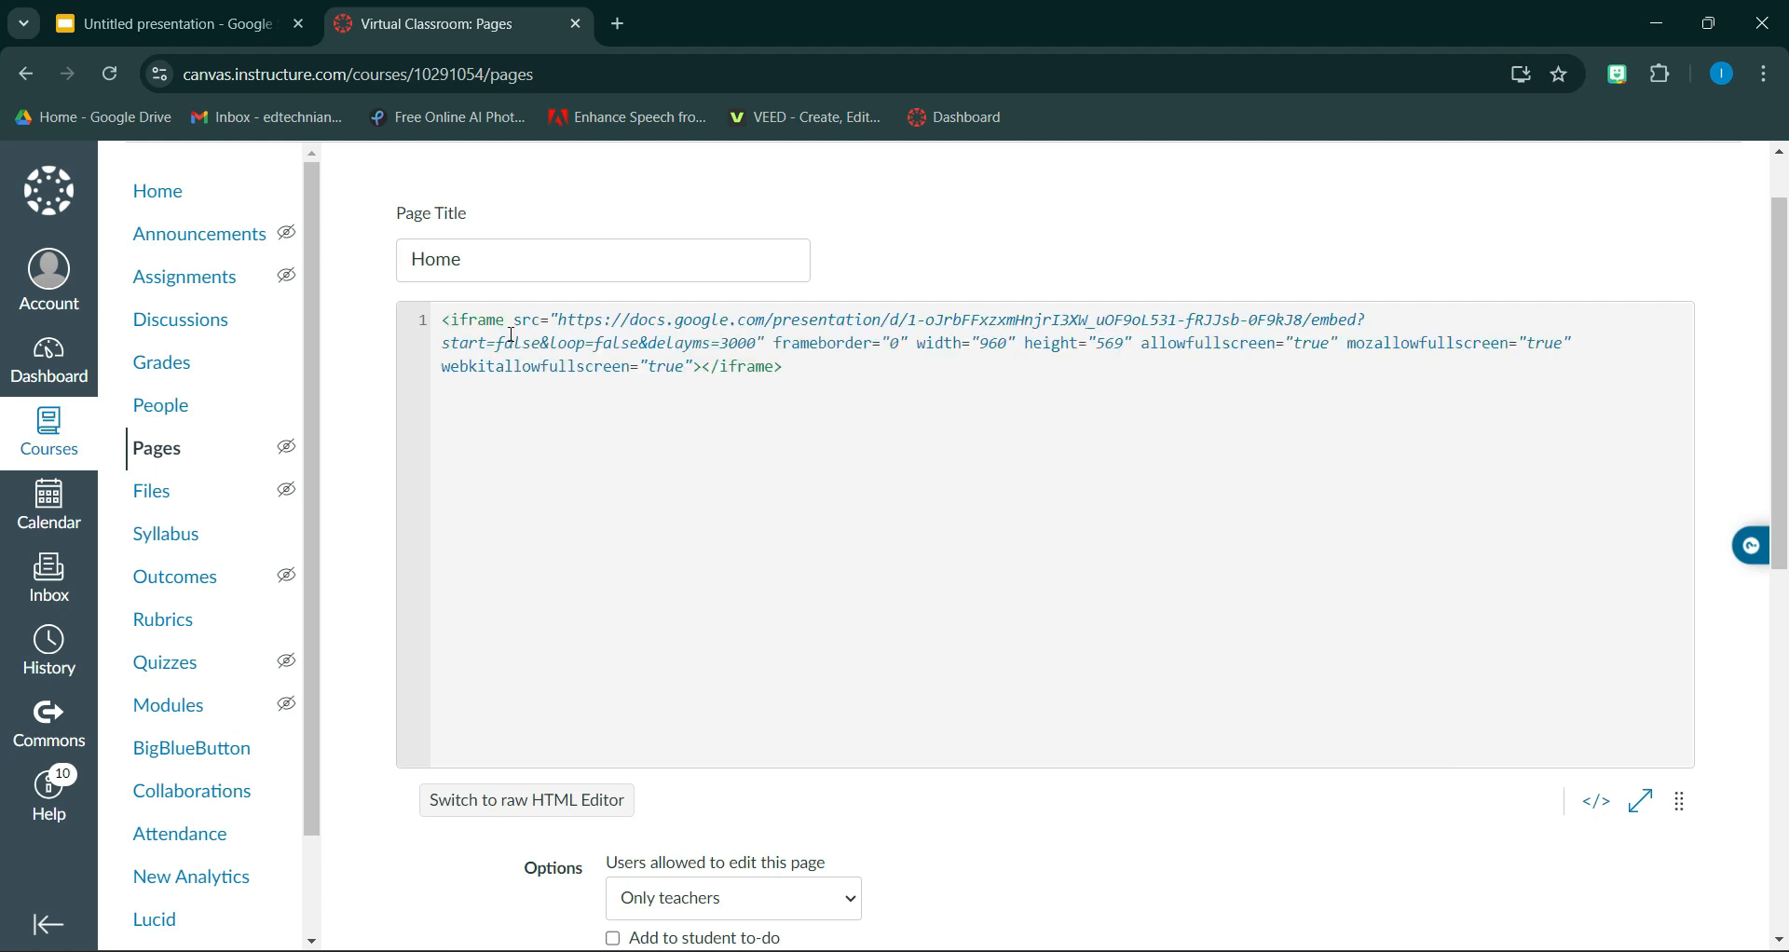
scroll(1780, 459, "down", 1)
left_click_drag(1780, 458, 1783, 805)
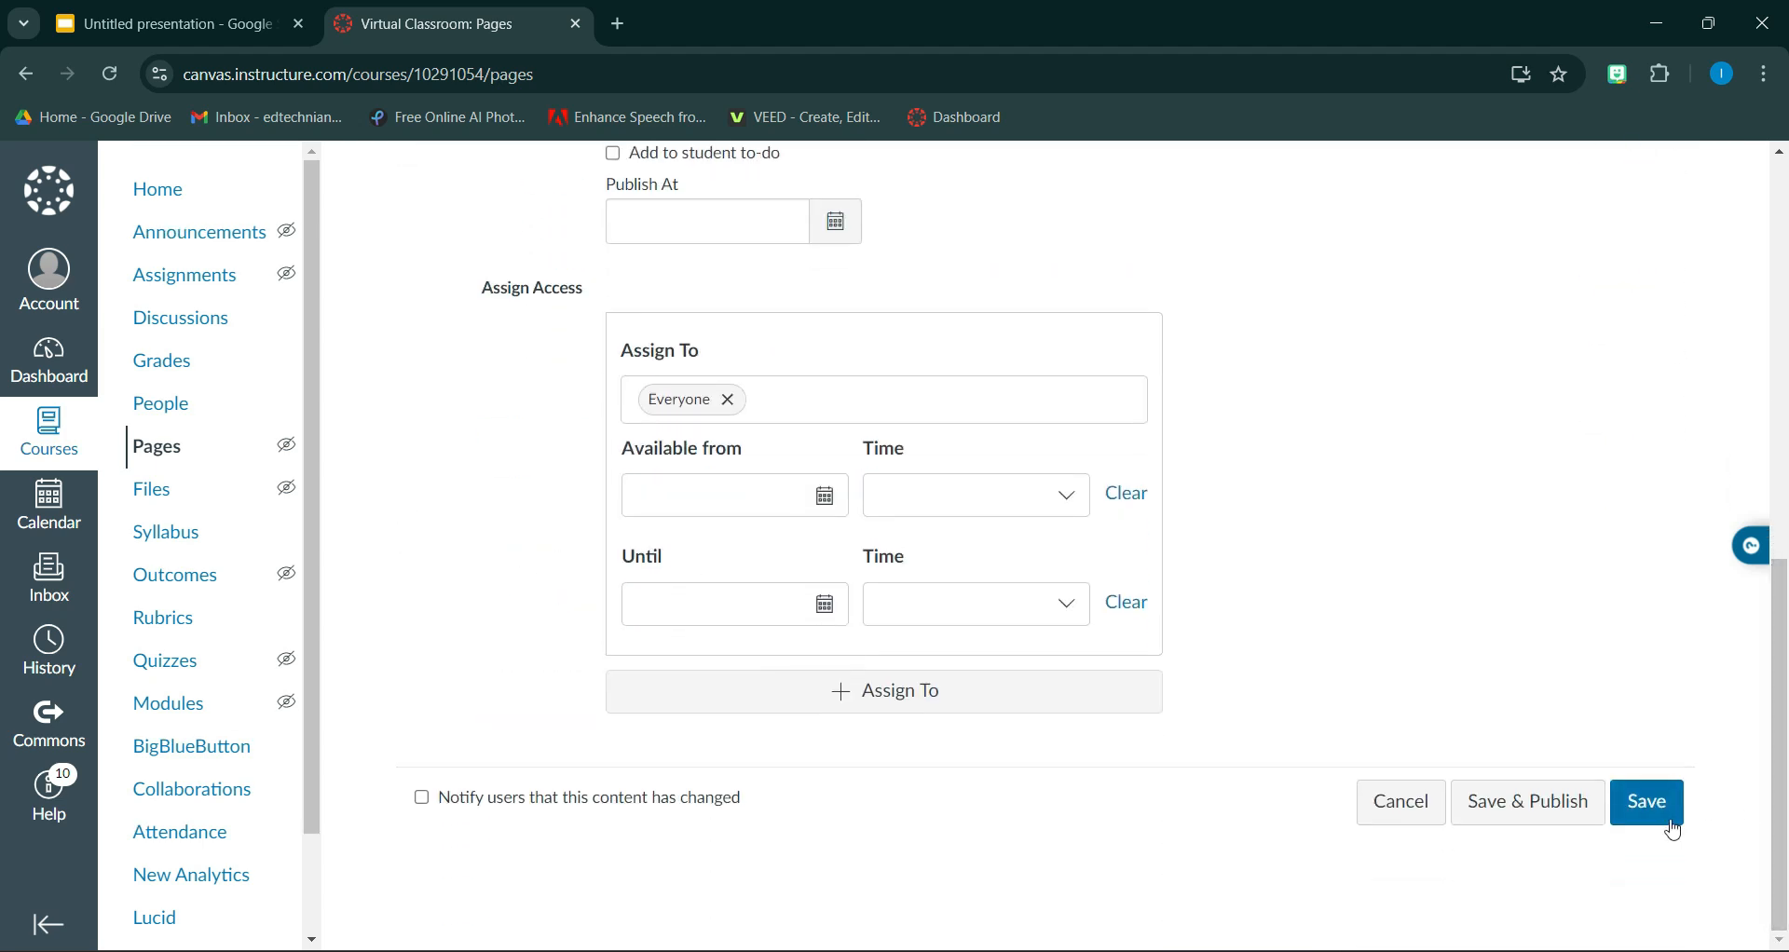
left_click(1565, 828)
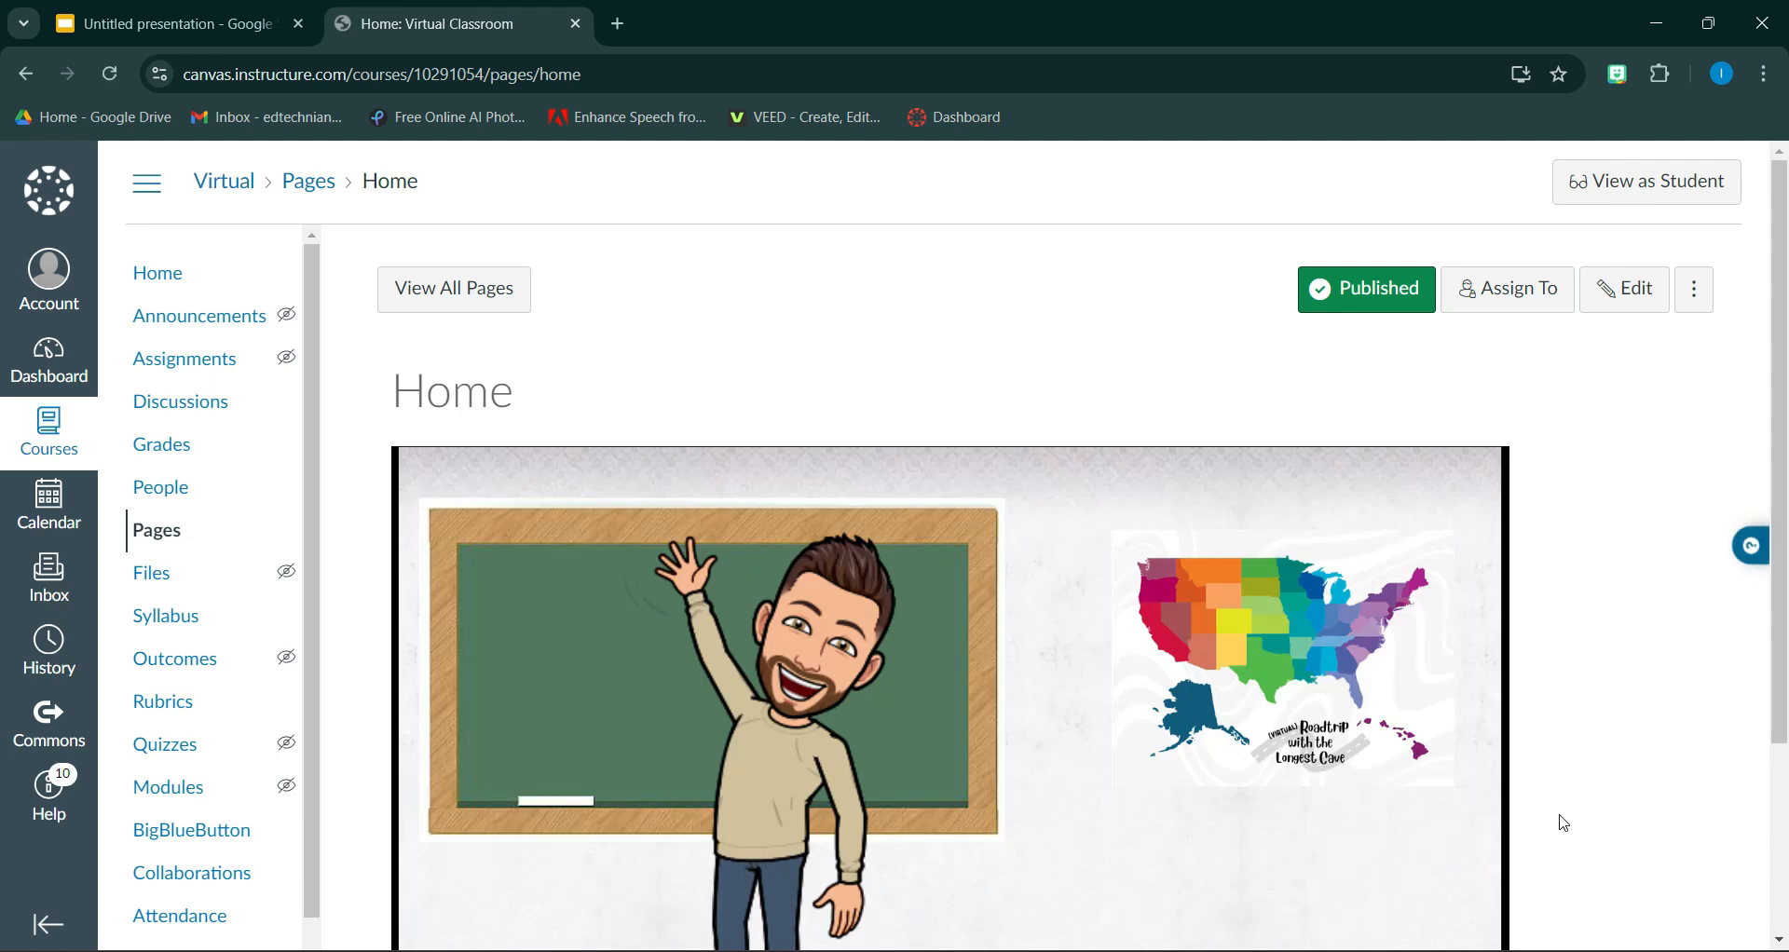
left_click_drag(1779, 312, 1756, 472)
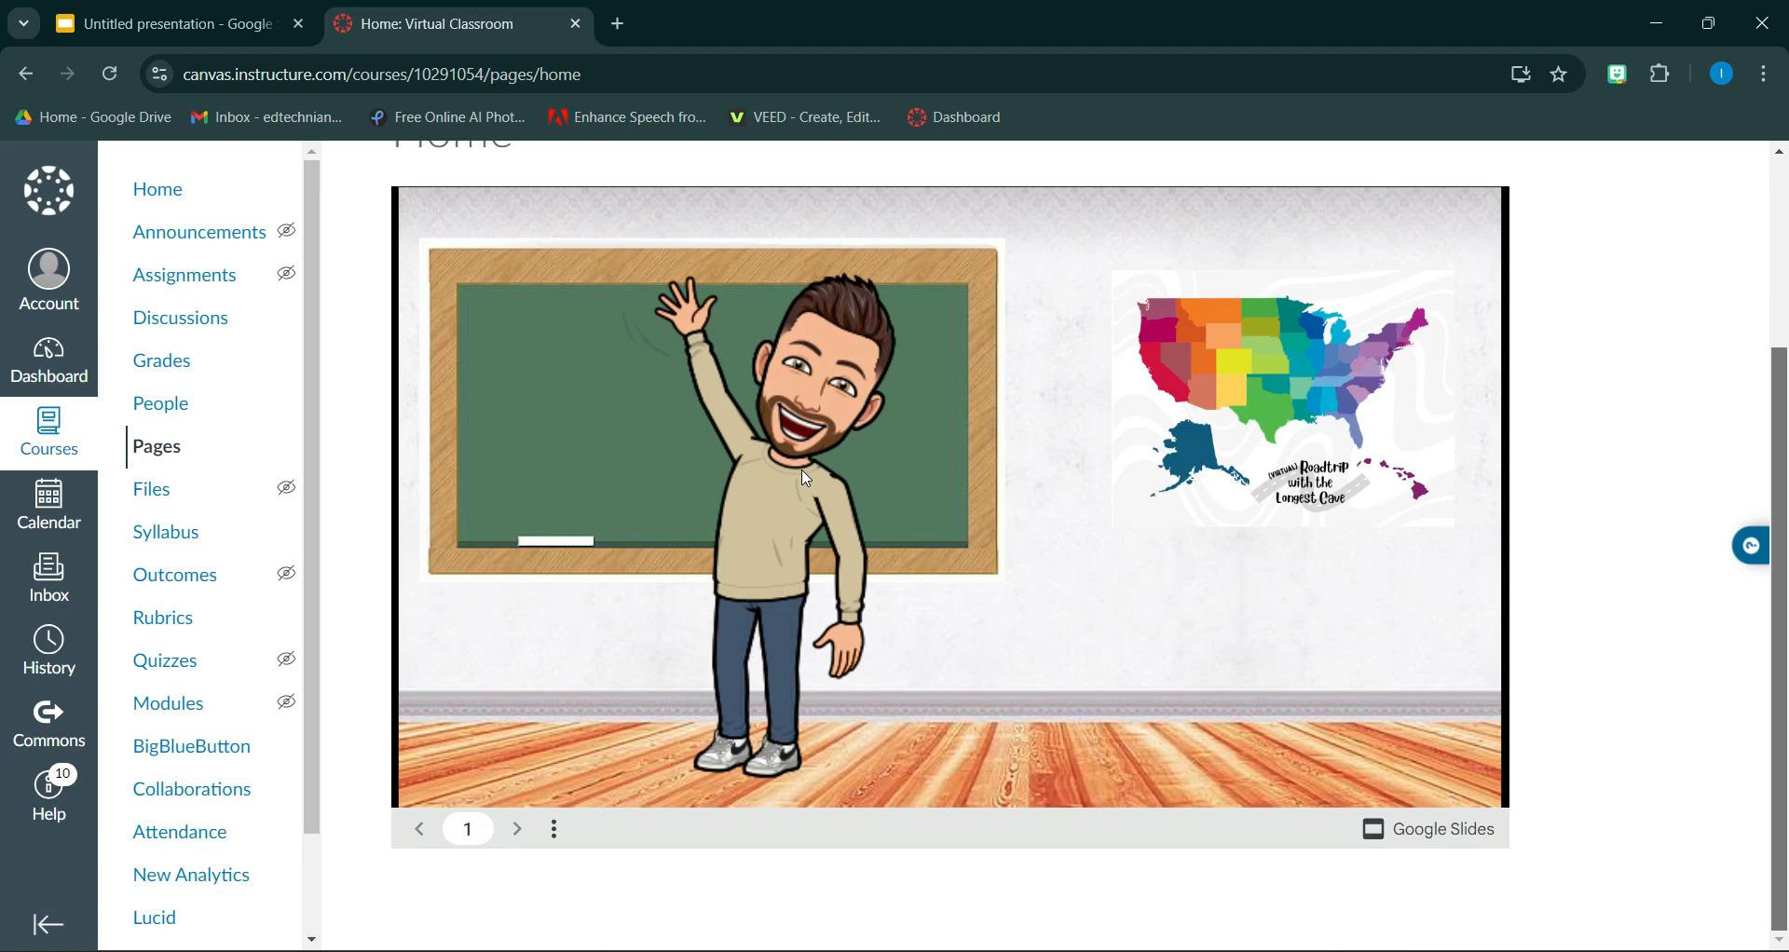
left_click_drag(1778, 401, 1785, 191)
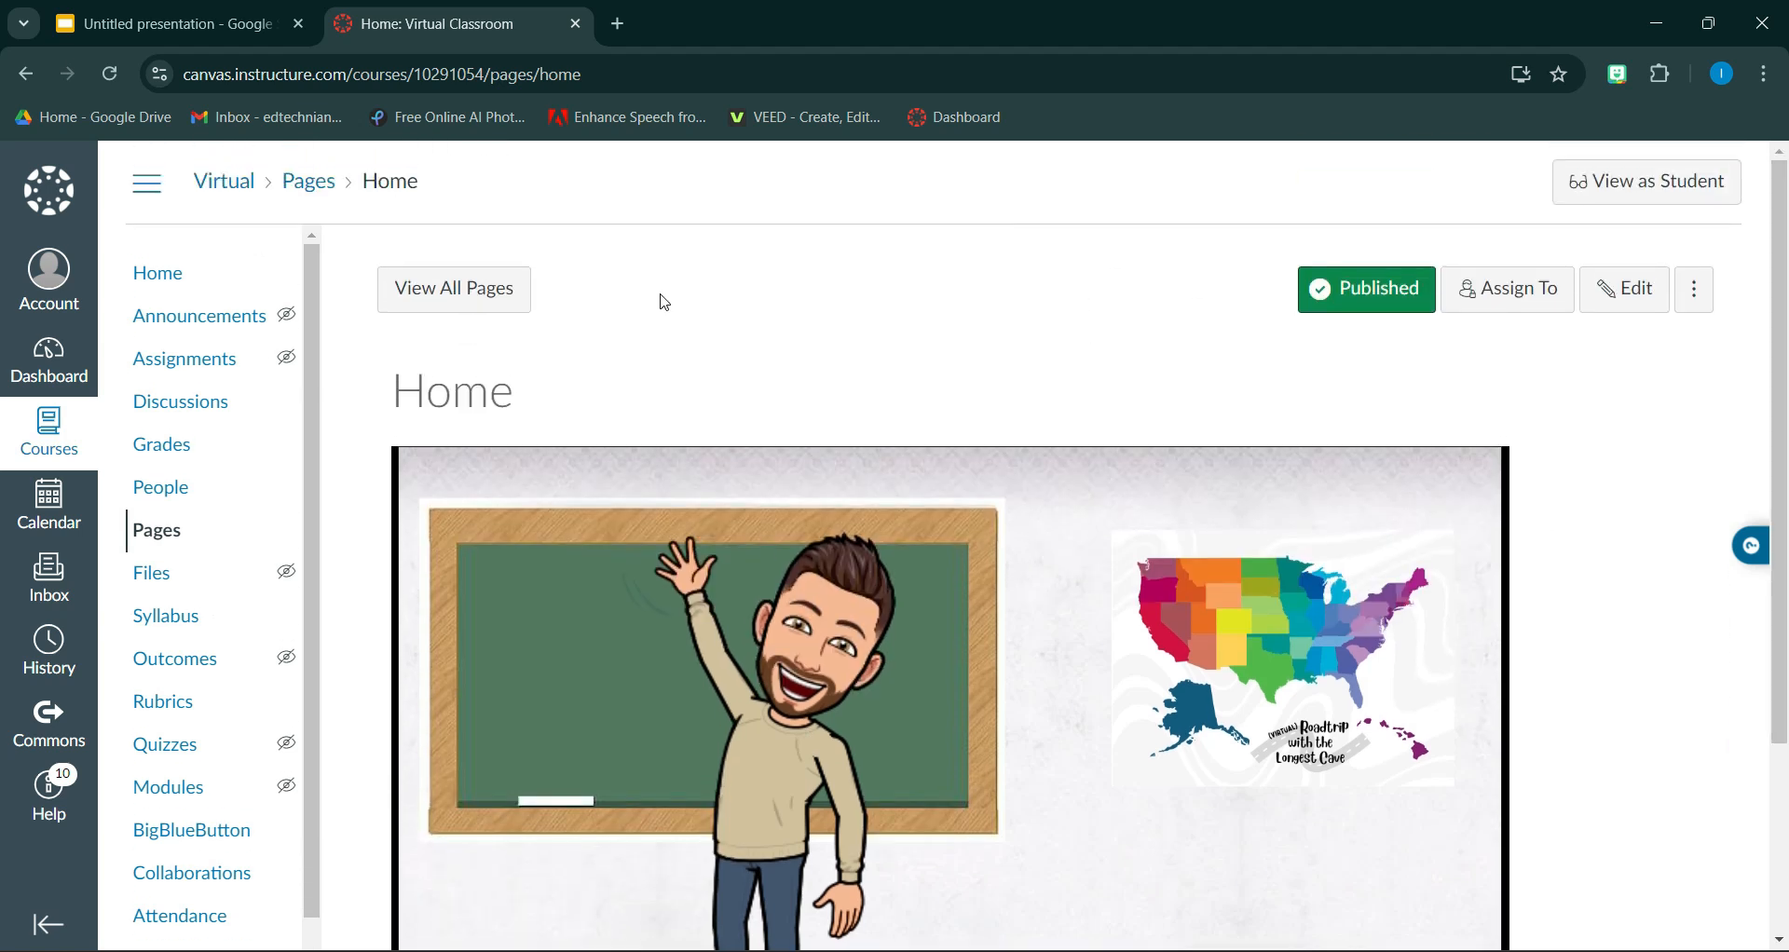
Step: Set the Home page as the course's front page from the list of pages
left_click(168, 538)
left_click(168, 535)
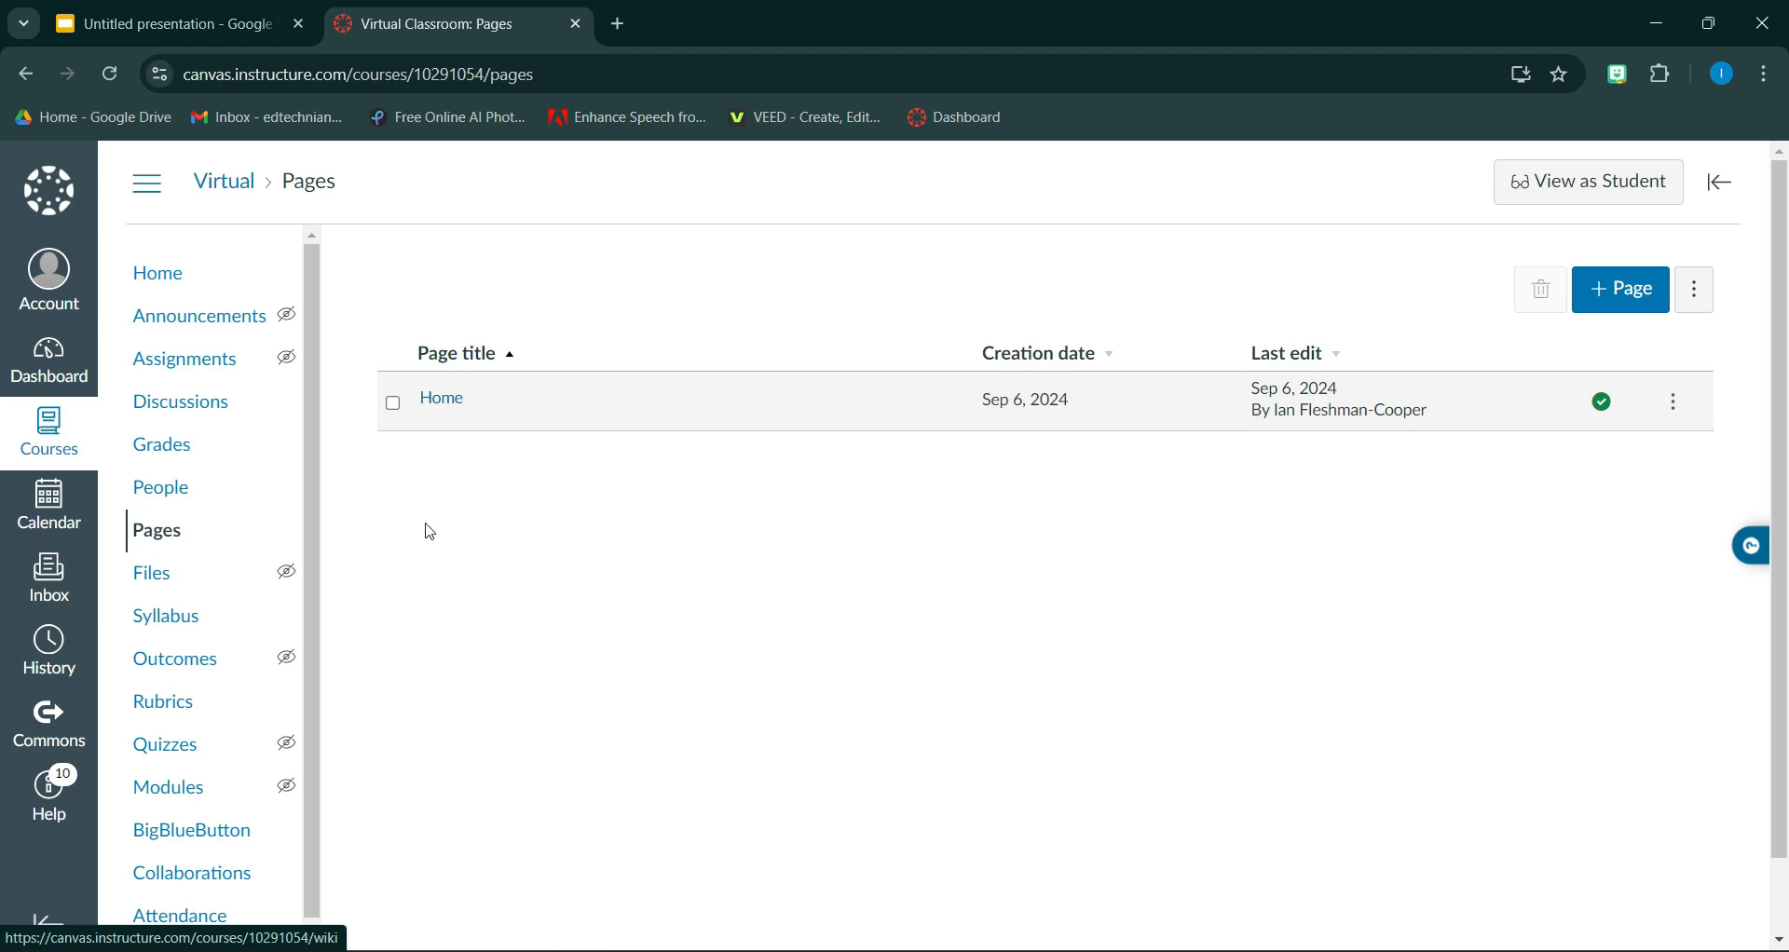
left_click(394, 410)
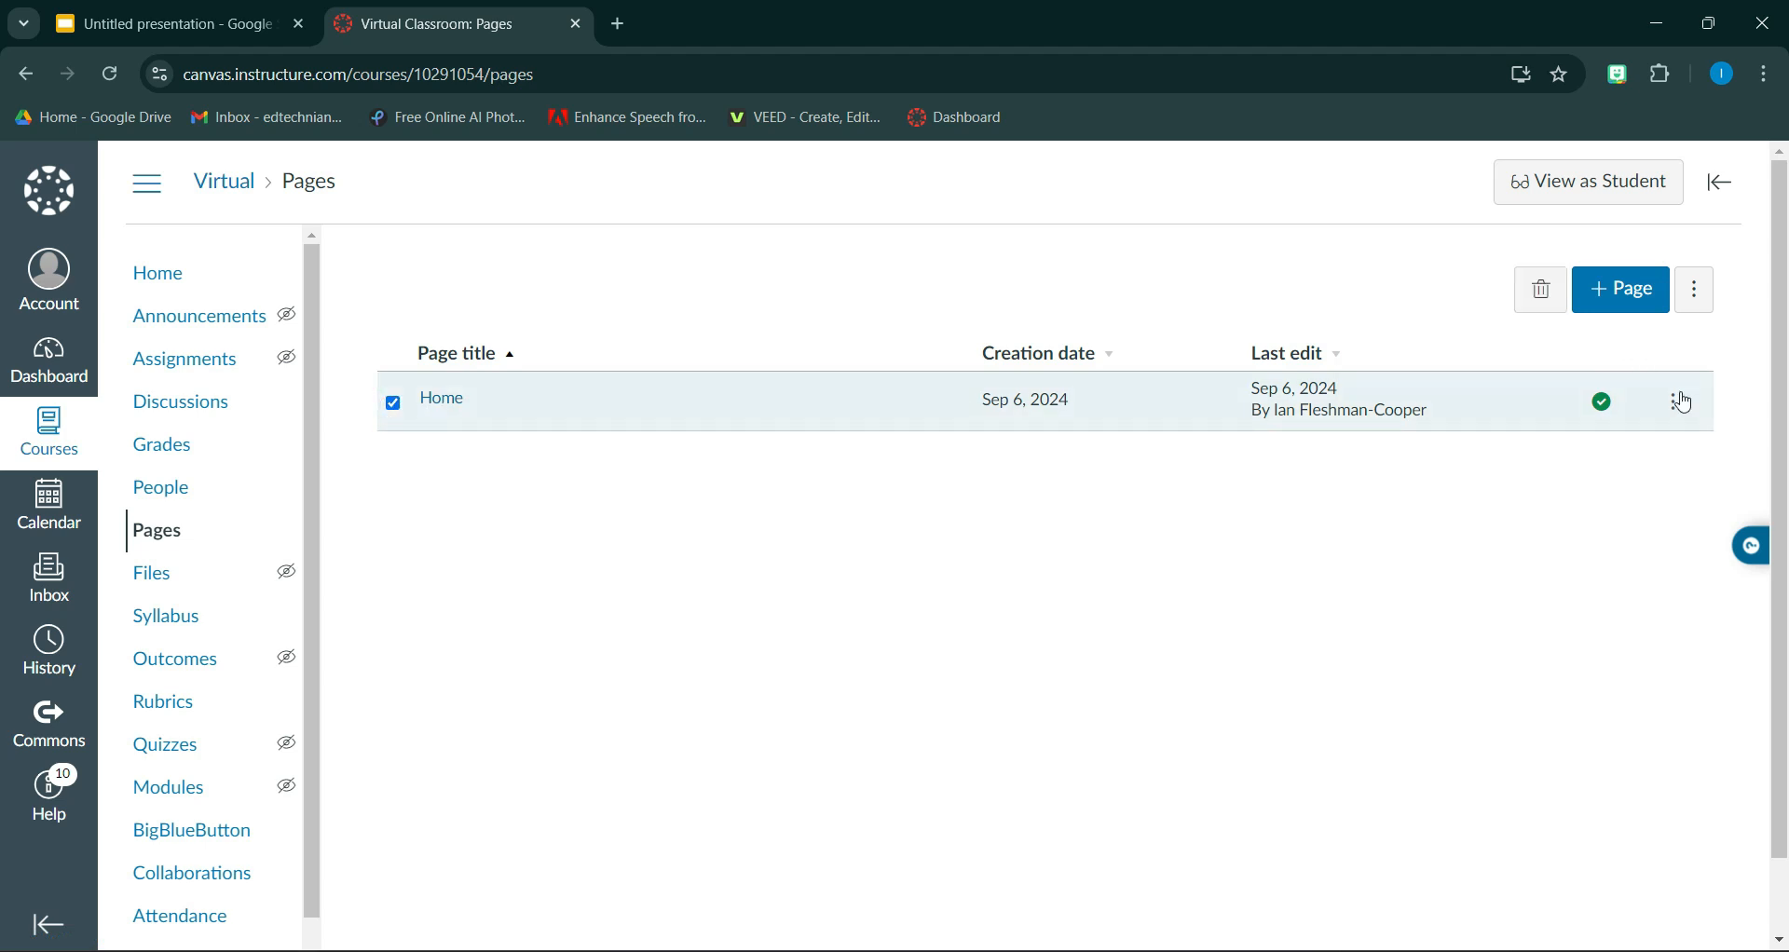
left_click(1681, 407)
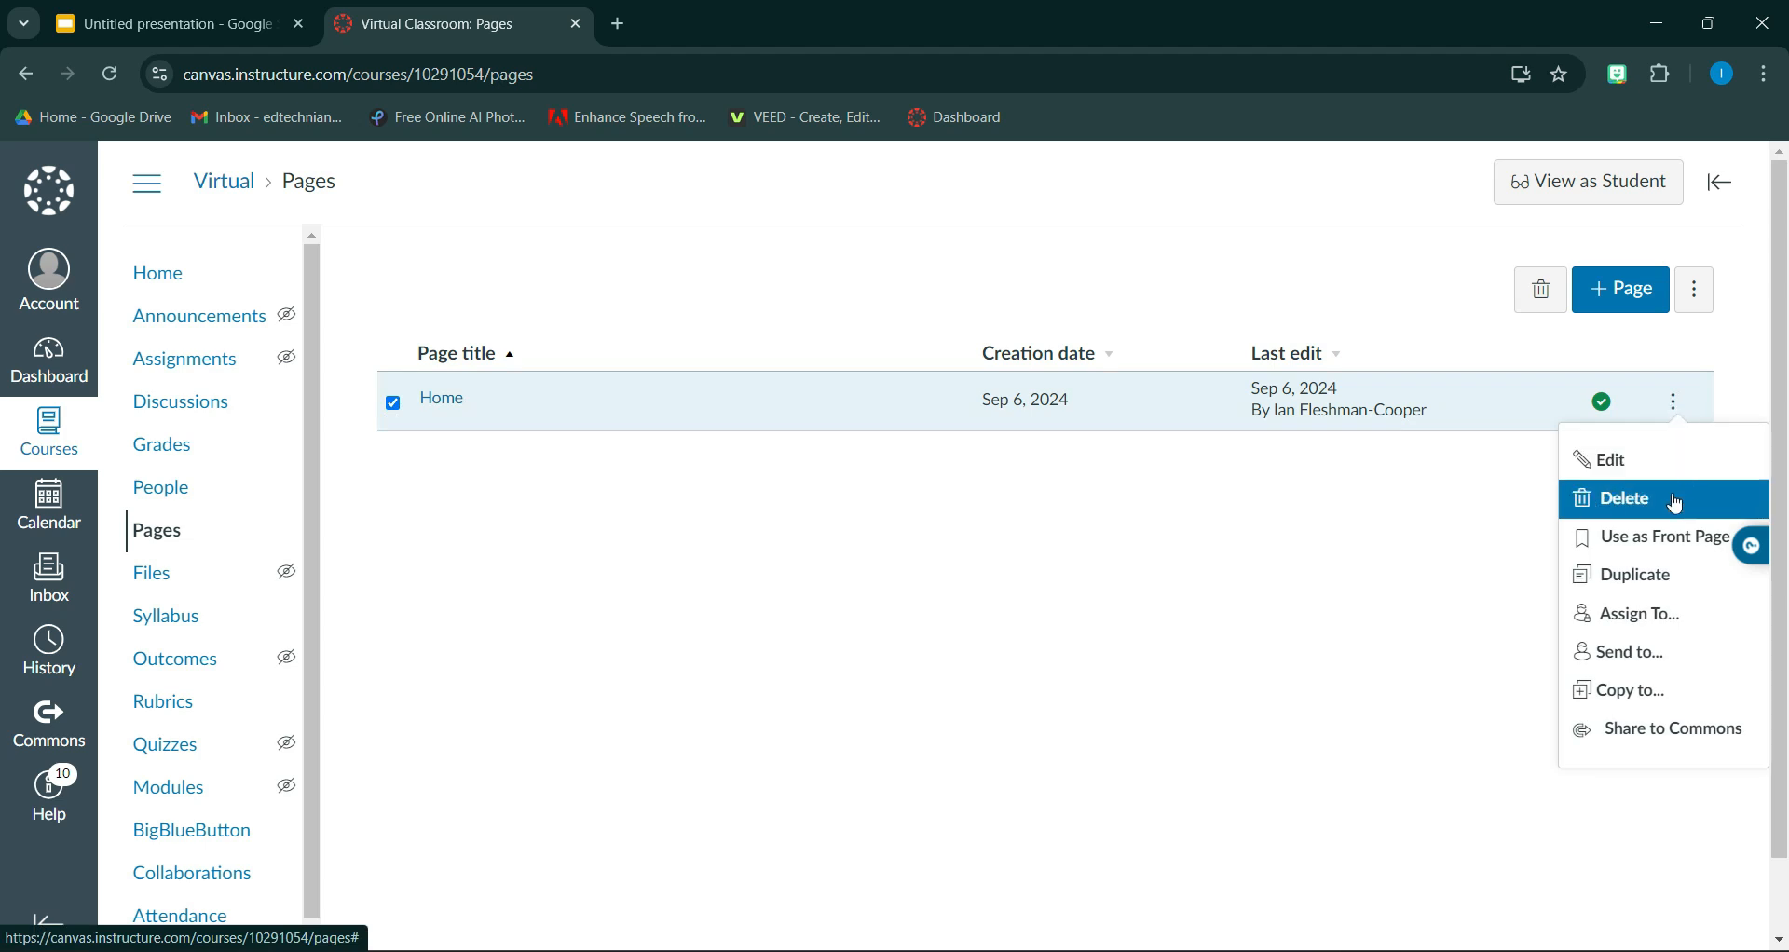
left_click(1667, 548)
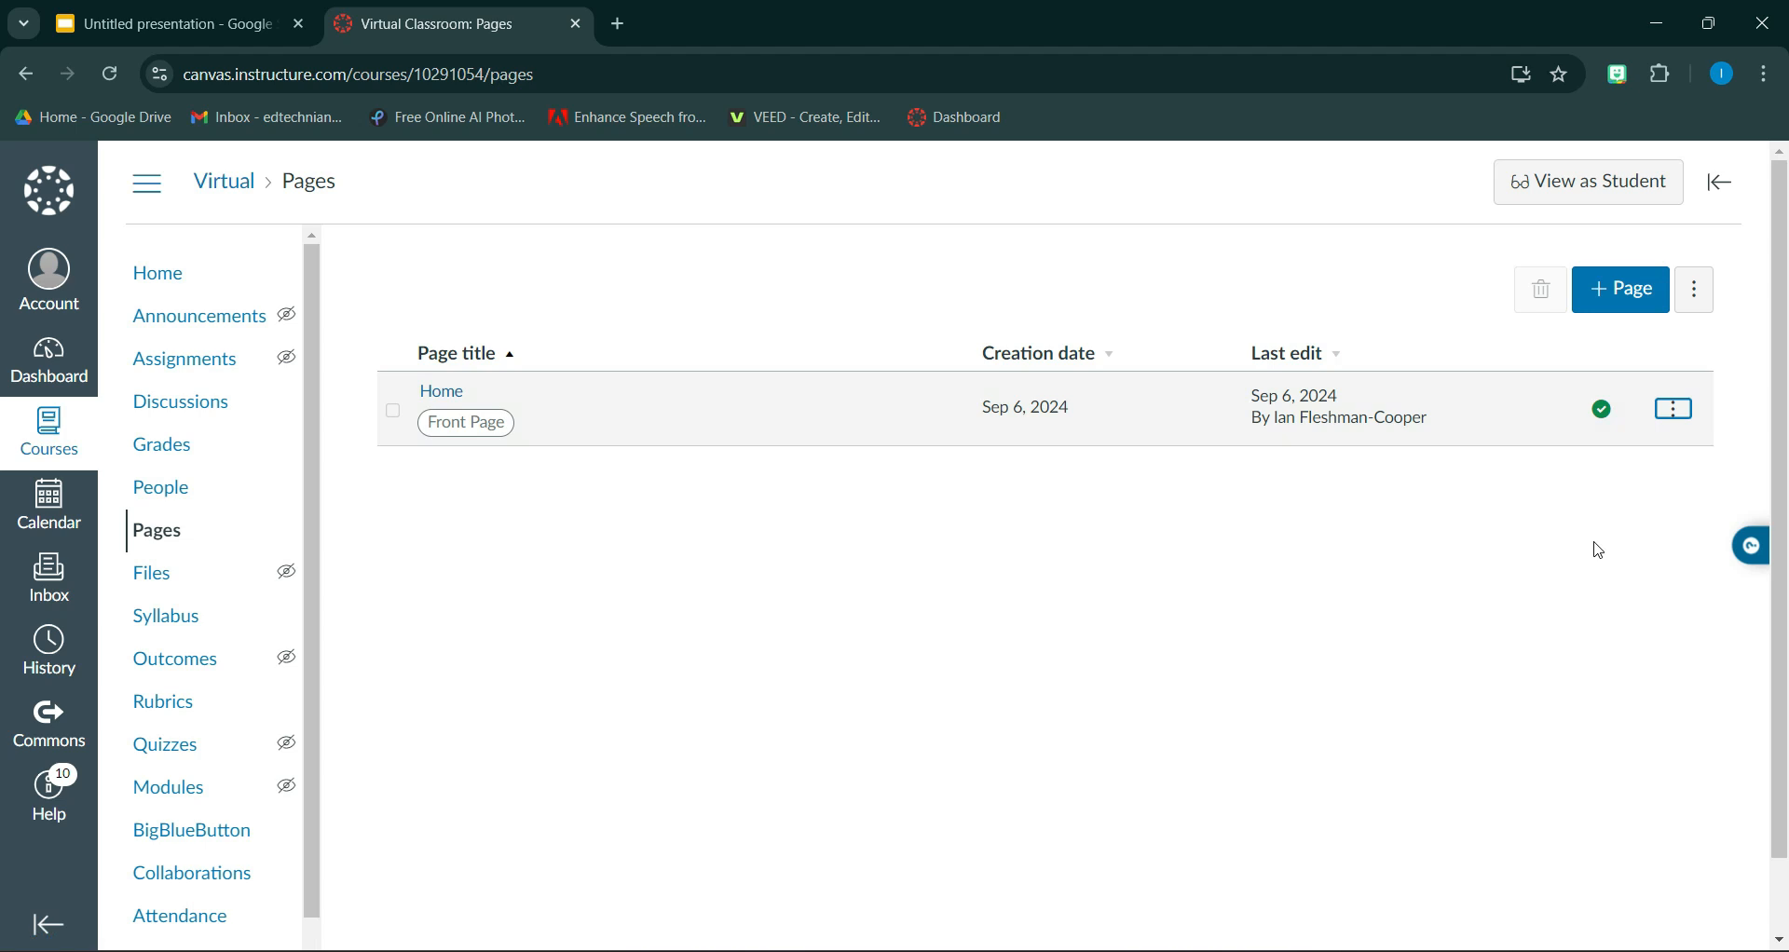
Step: Choose Pages Front Page as the course home page and save the choice
left_click(154, 279)
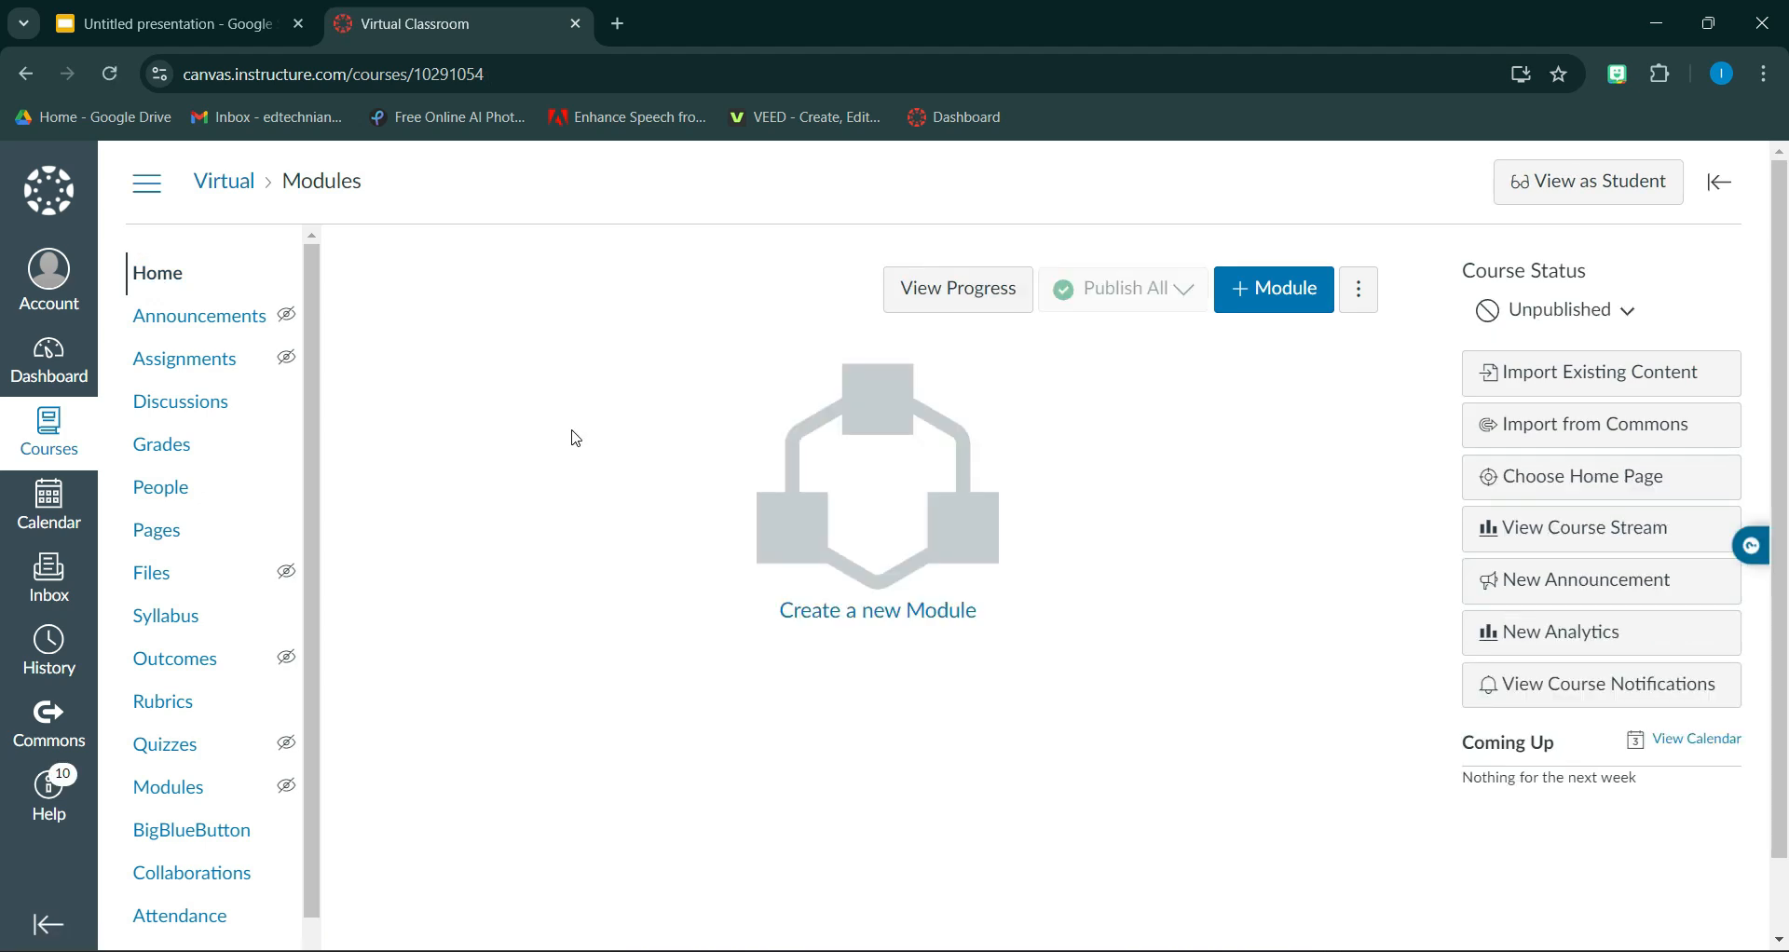
left_click(1584, 485)
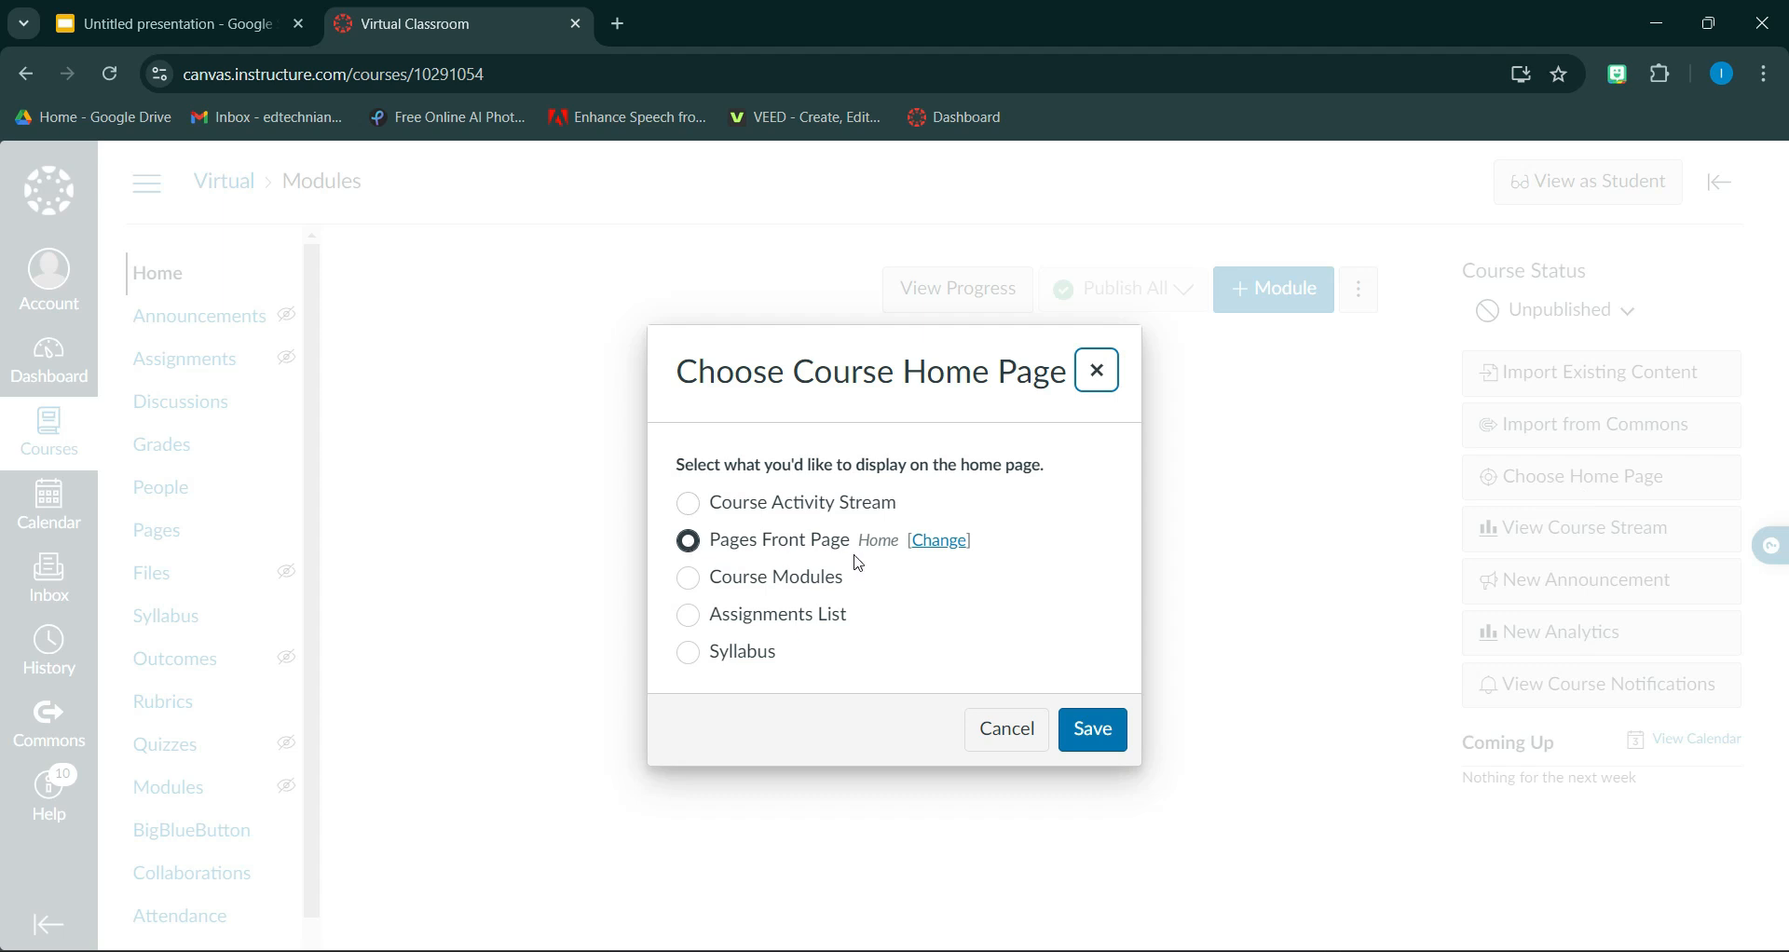
left_click(1096, 738)
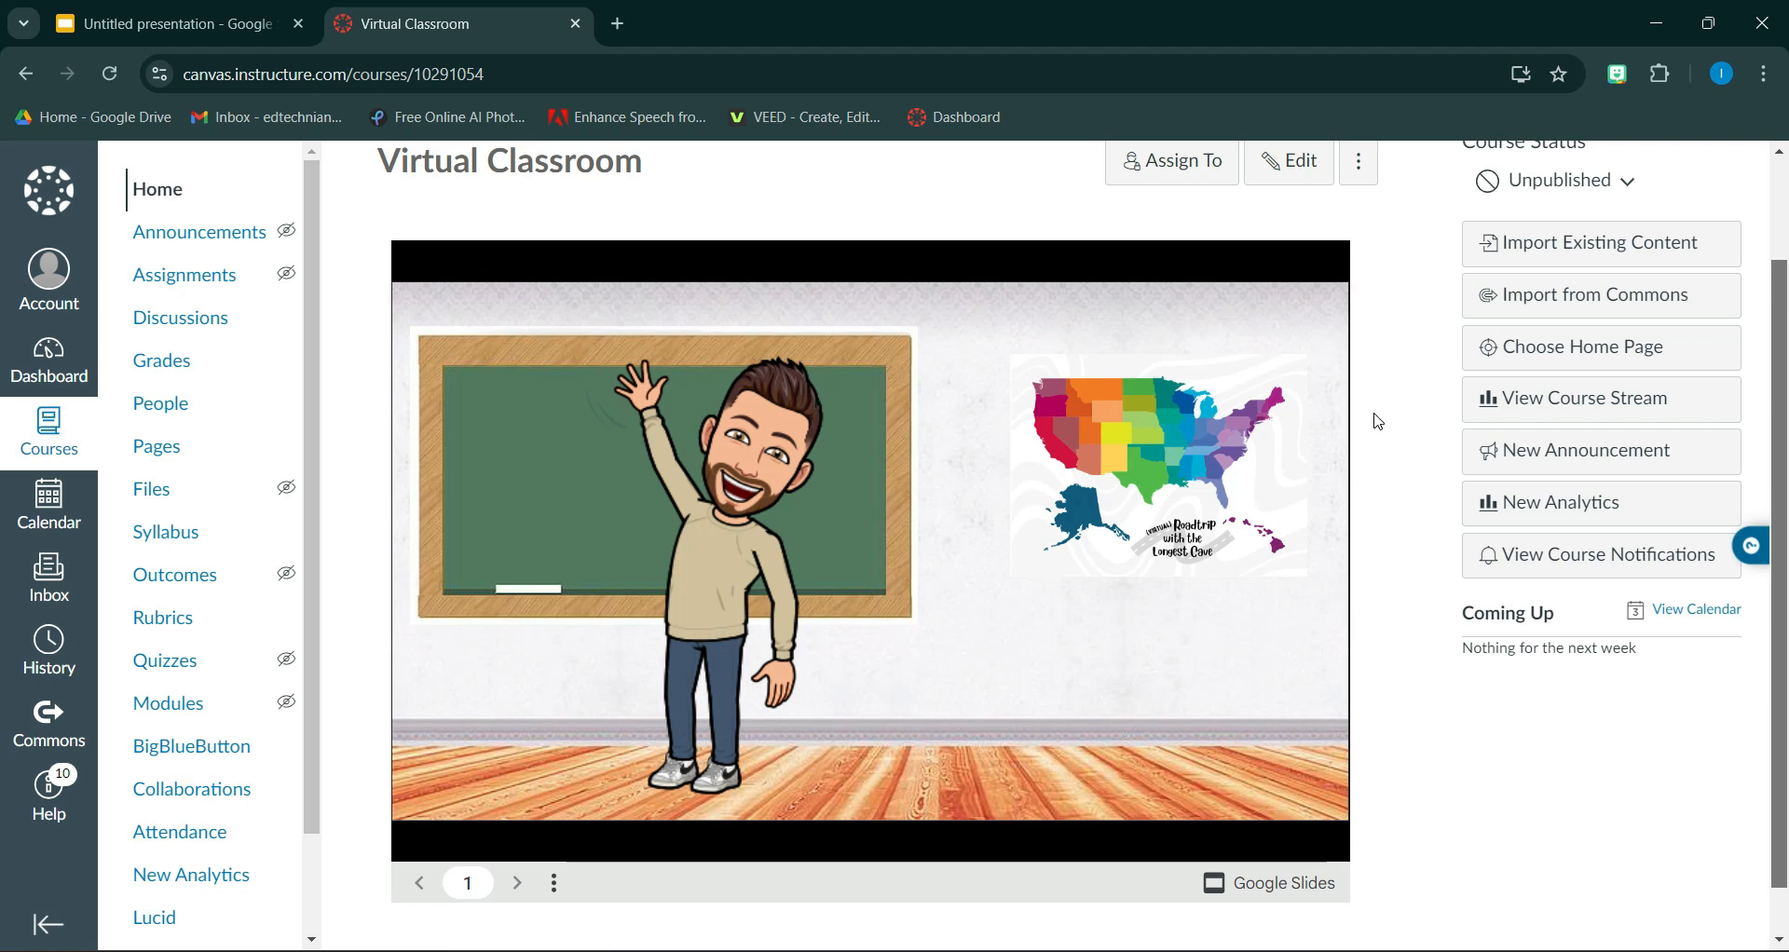
Step: Test the link on the United States map in the embedded slide and return to the Canvas course
left_click(1133, 417)
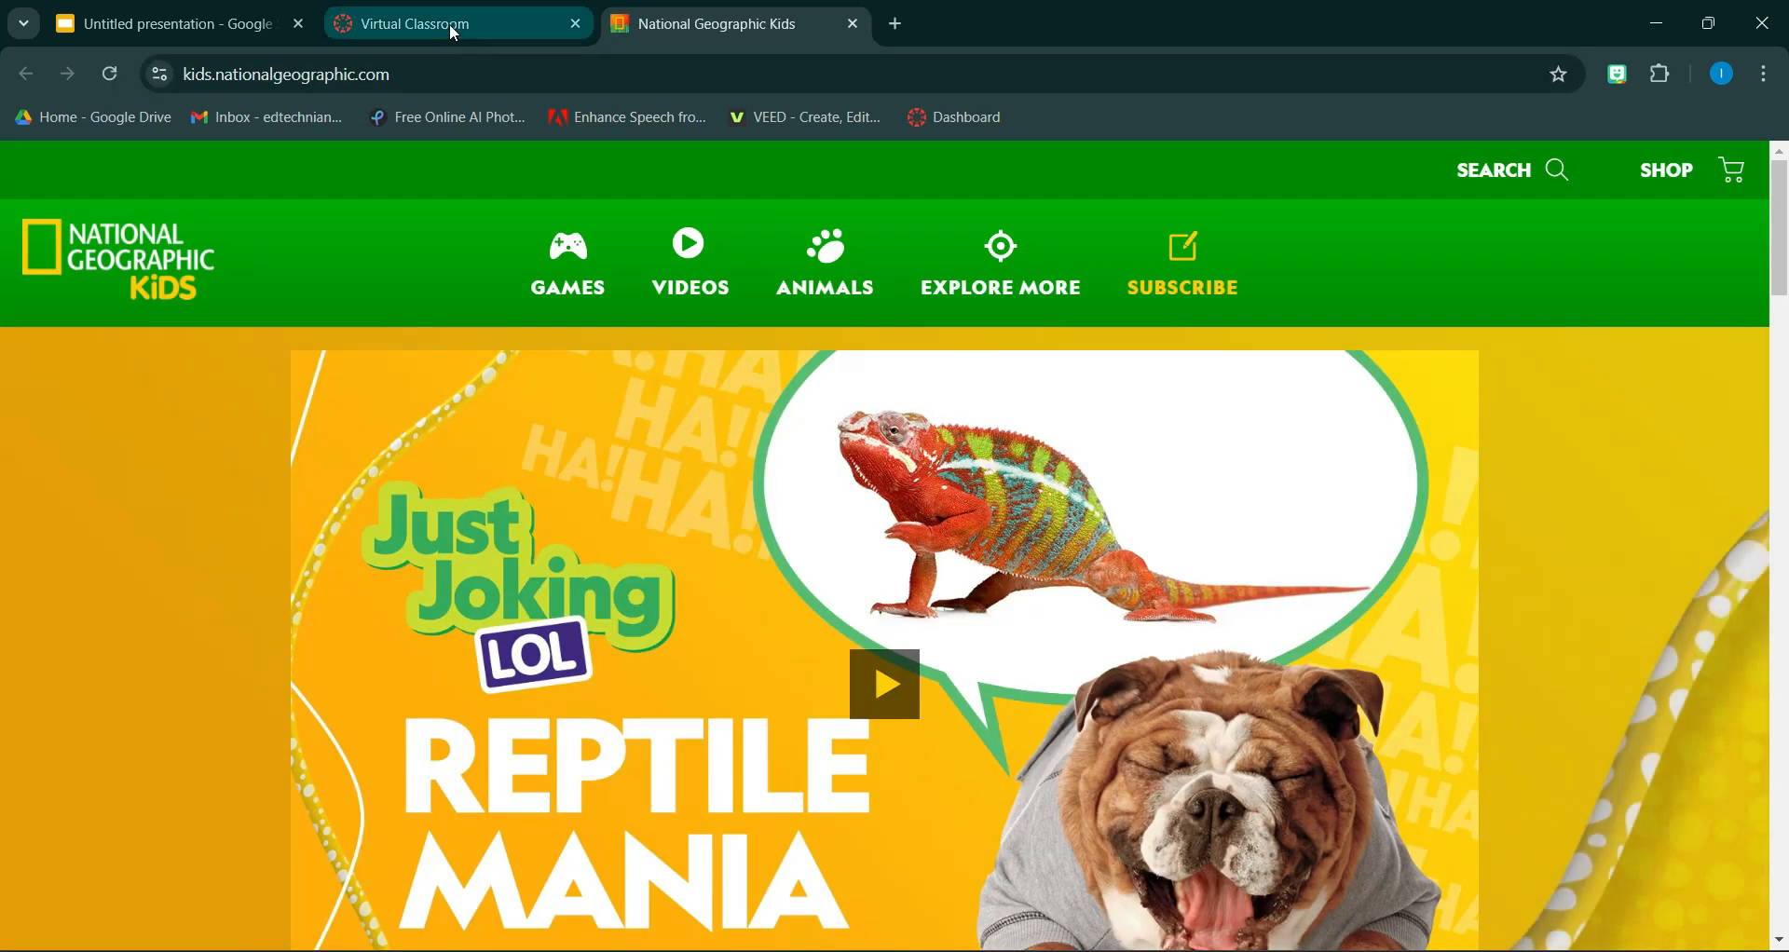
left_click(451, 26)
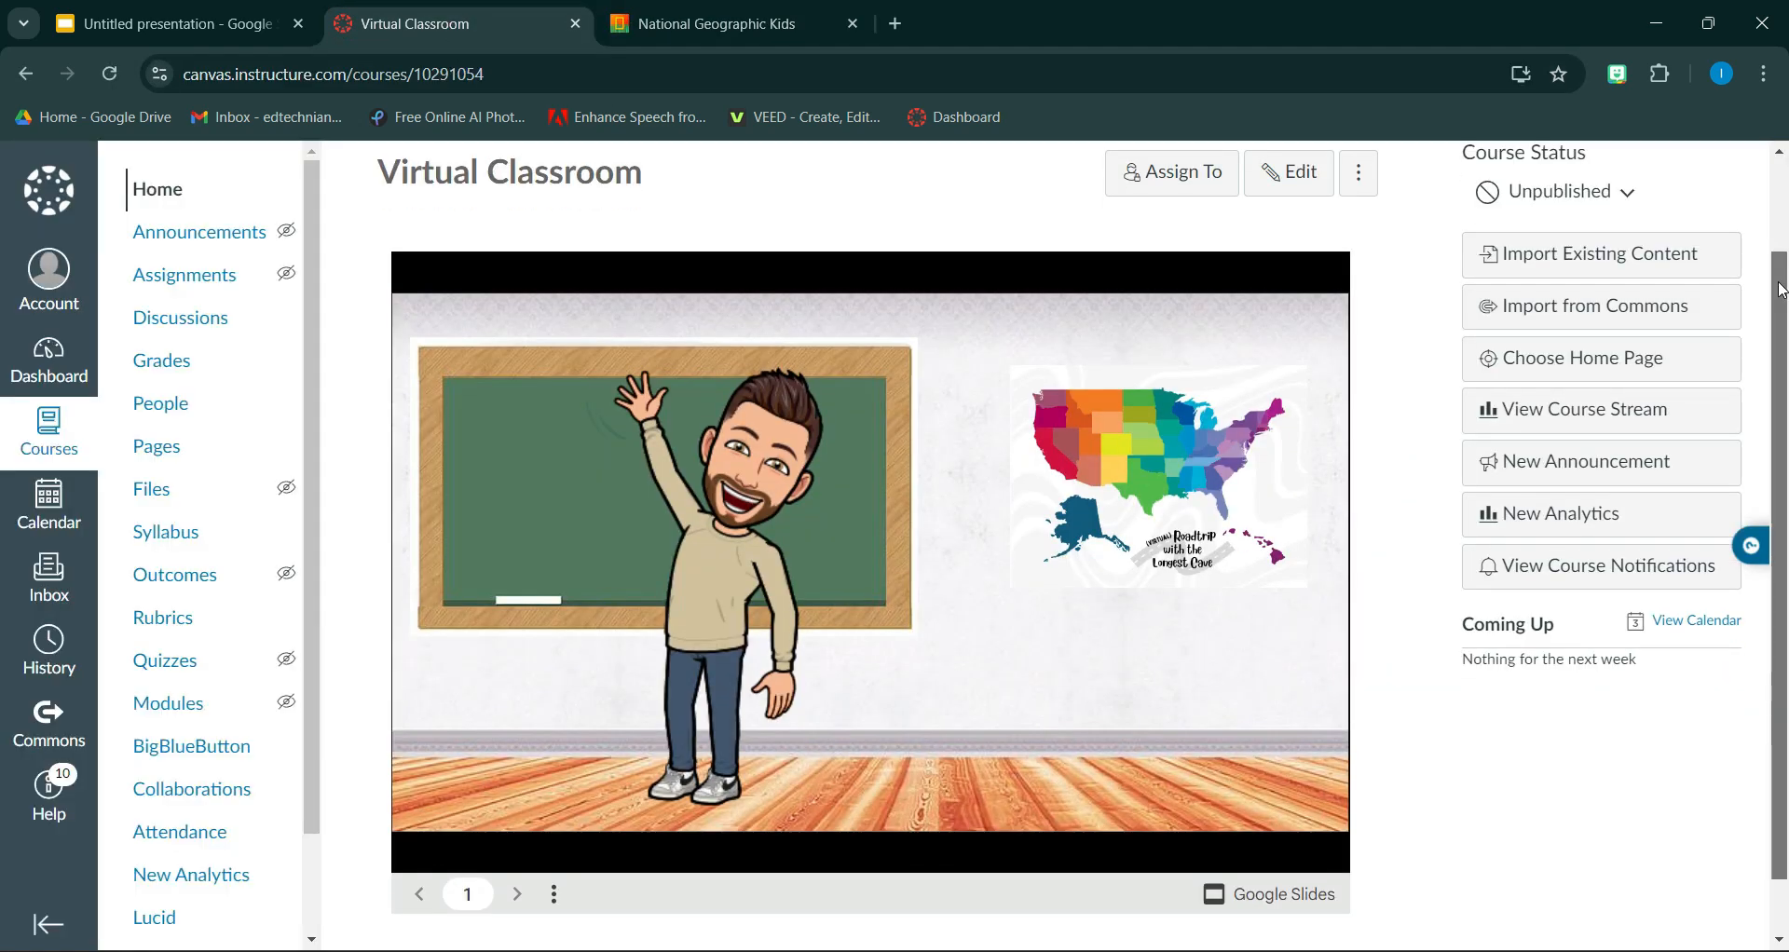
scroll(1780, 289, "up", 2)
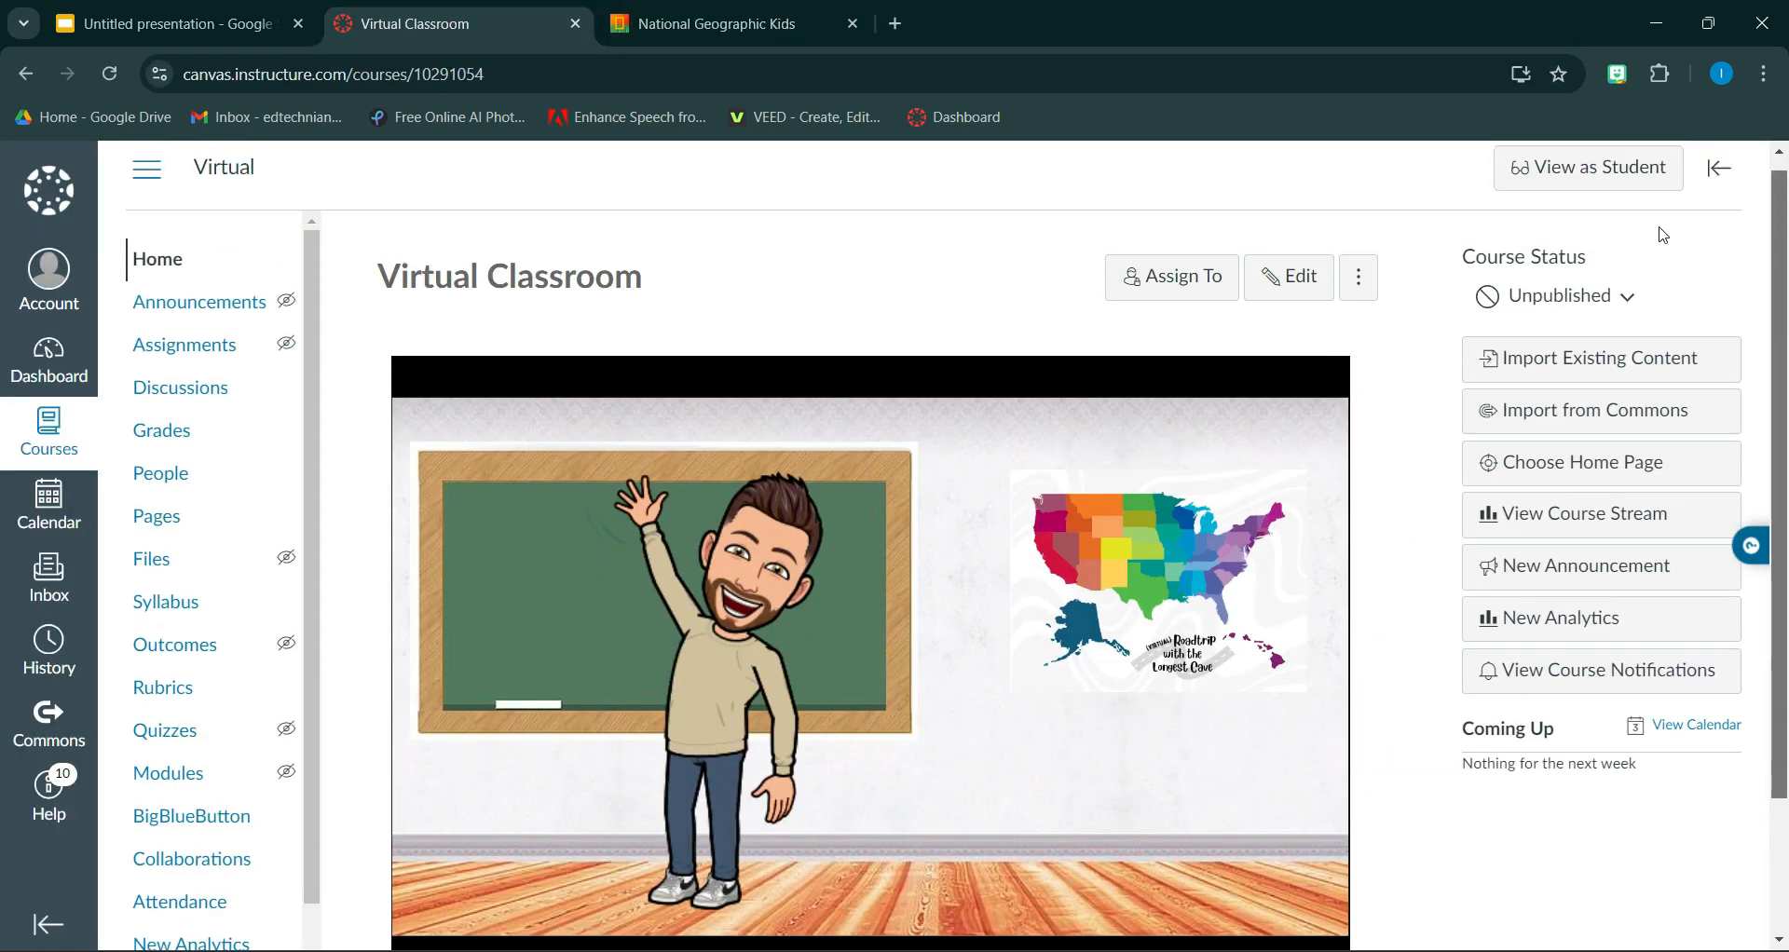
Step: View the course as a student and examine the embedded classroom on its home page
left_click(1593, 181)
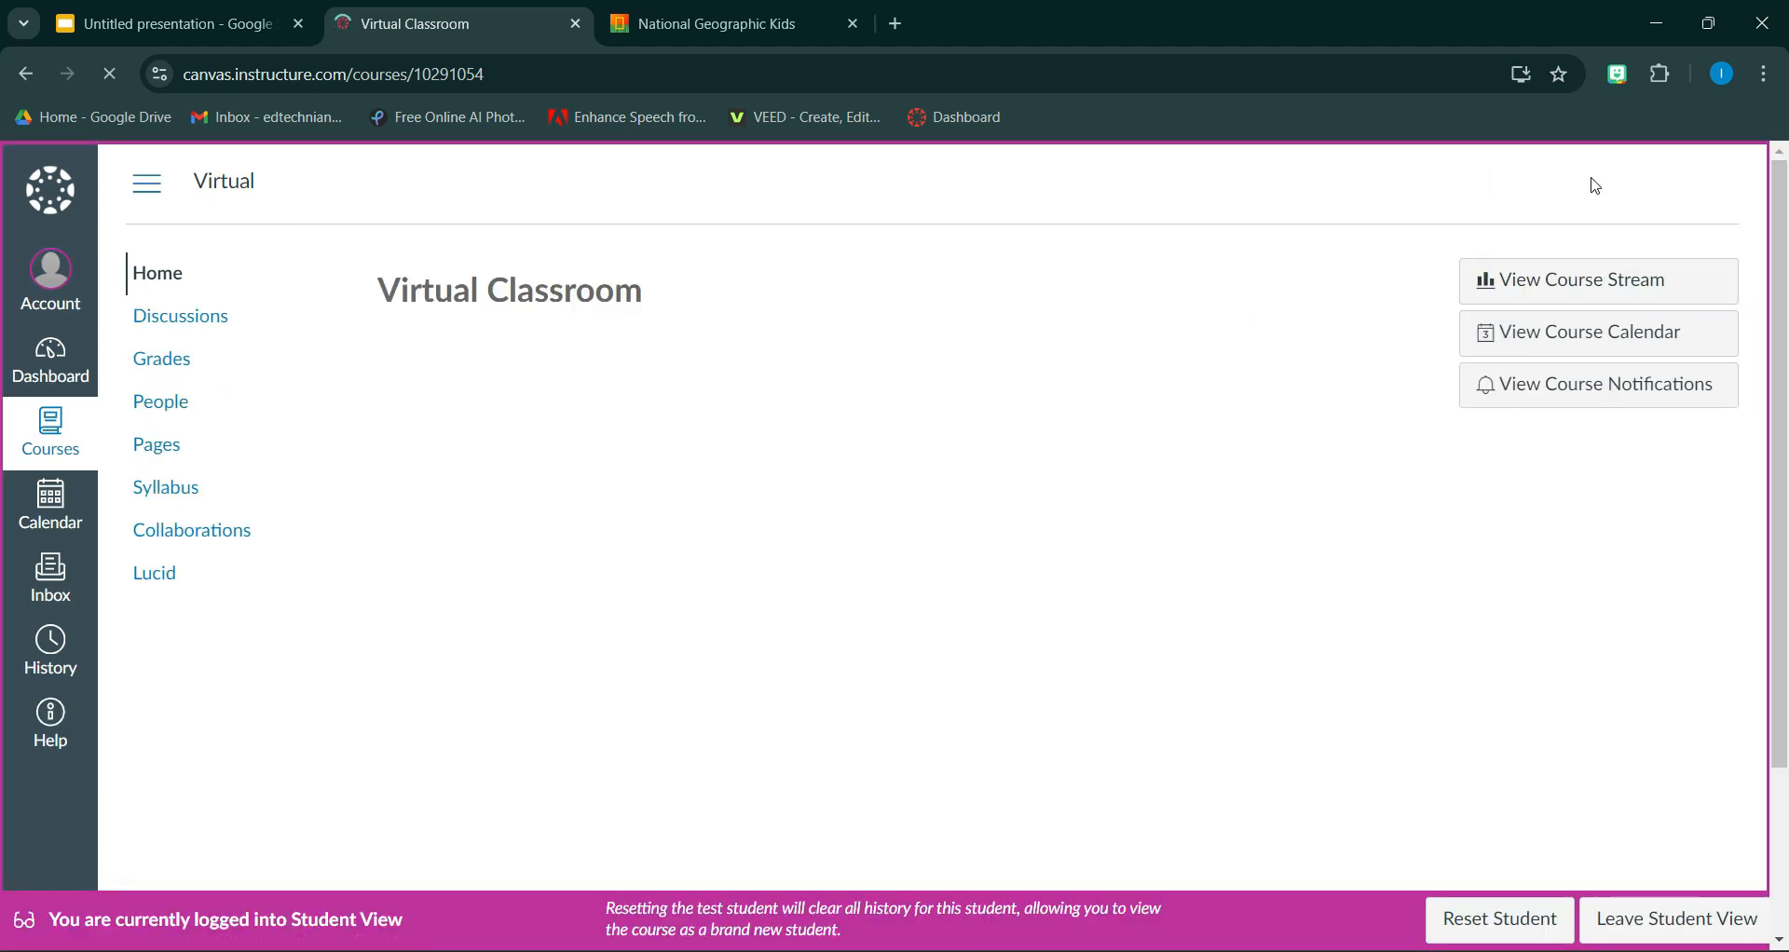
left_click_drag(1784, 215, 1785, 317)
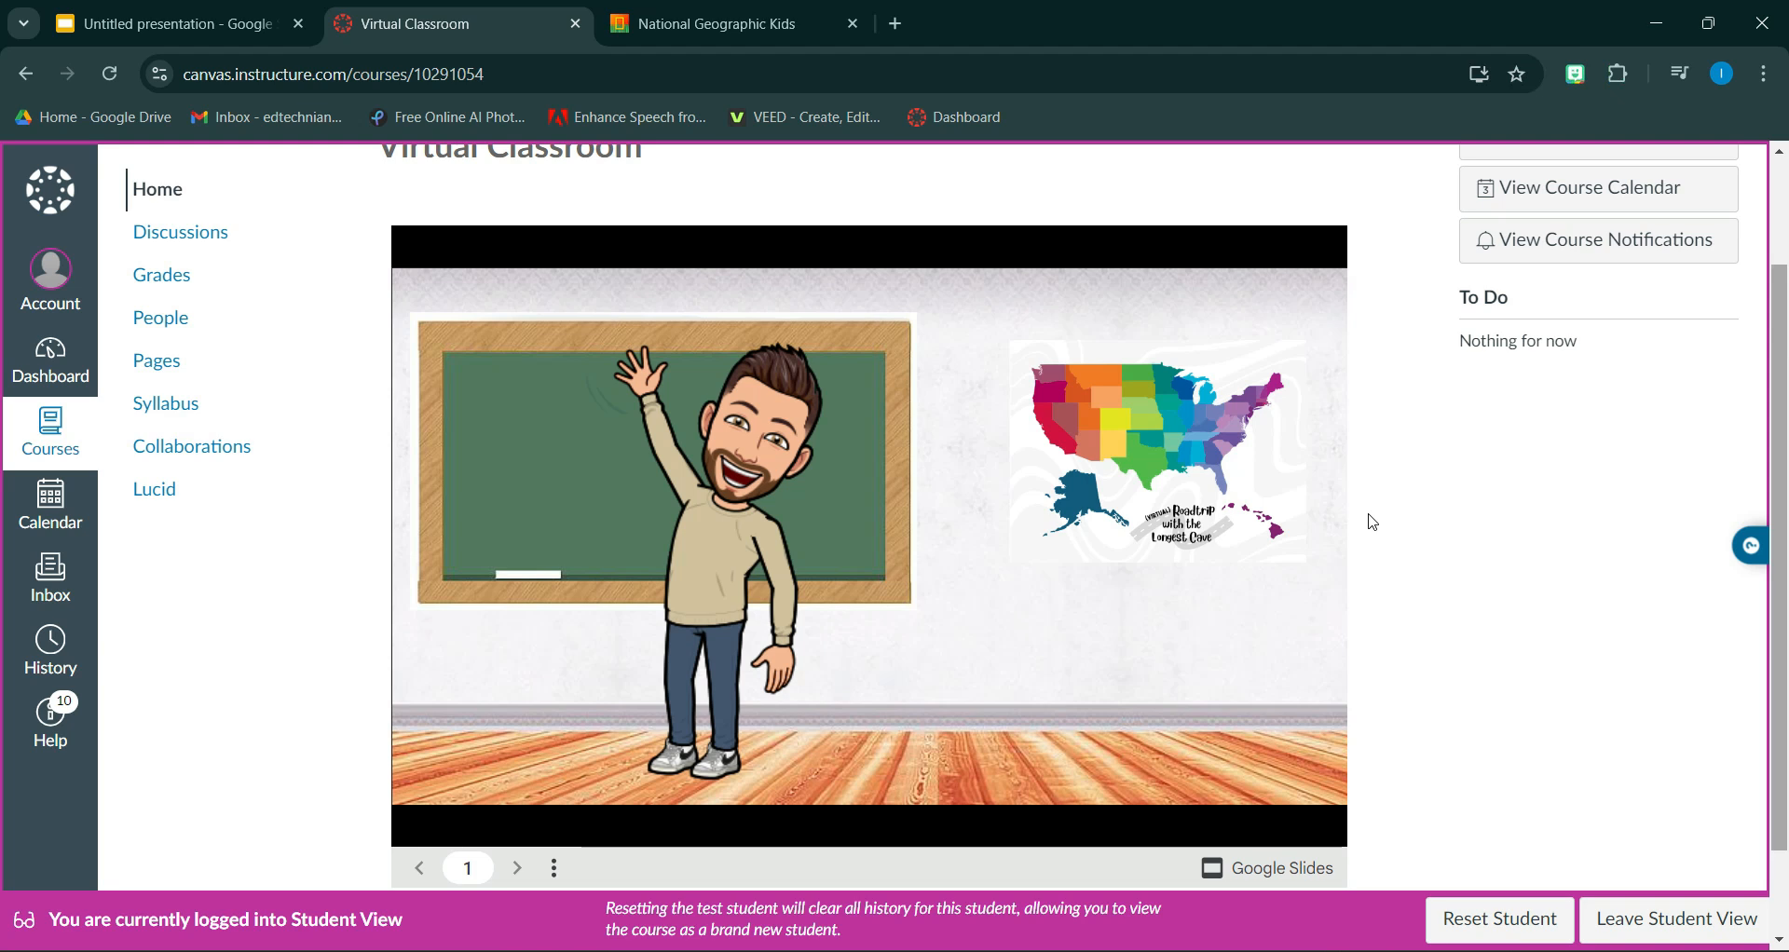
scroll(1621, 403, "up", 1)
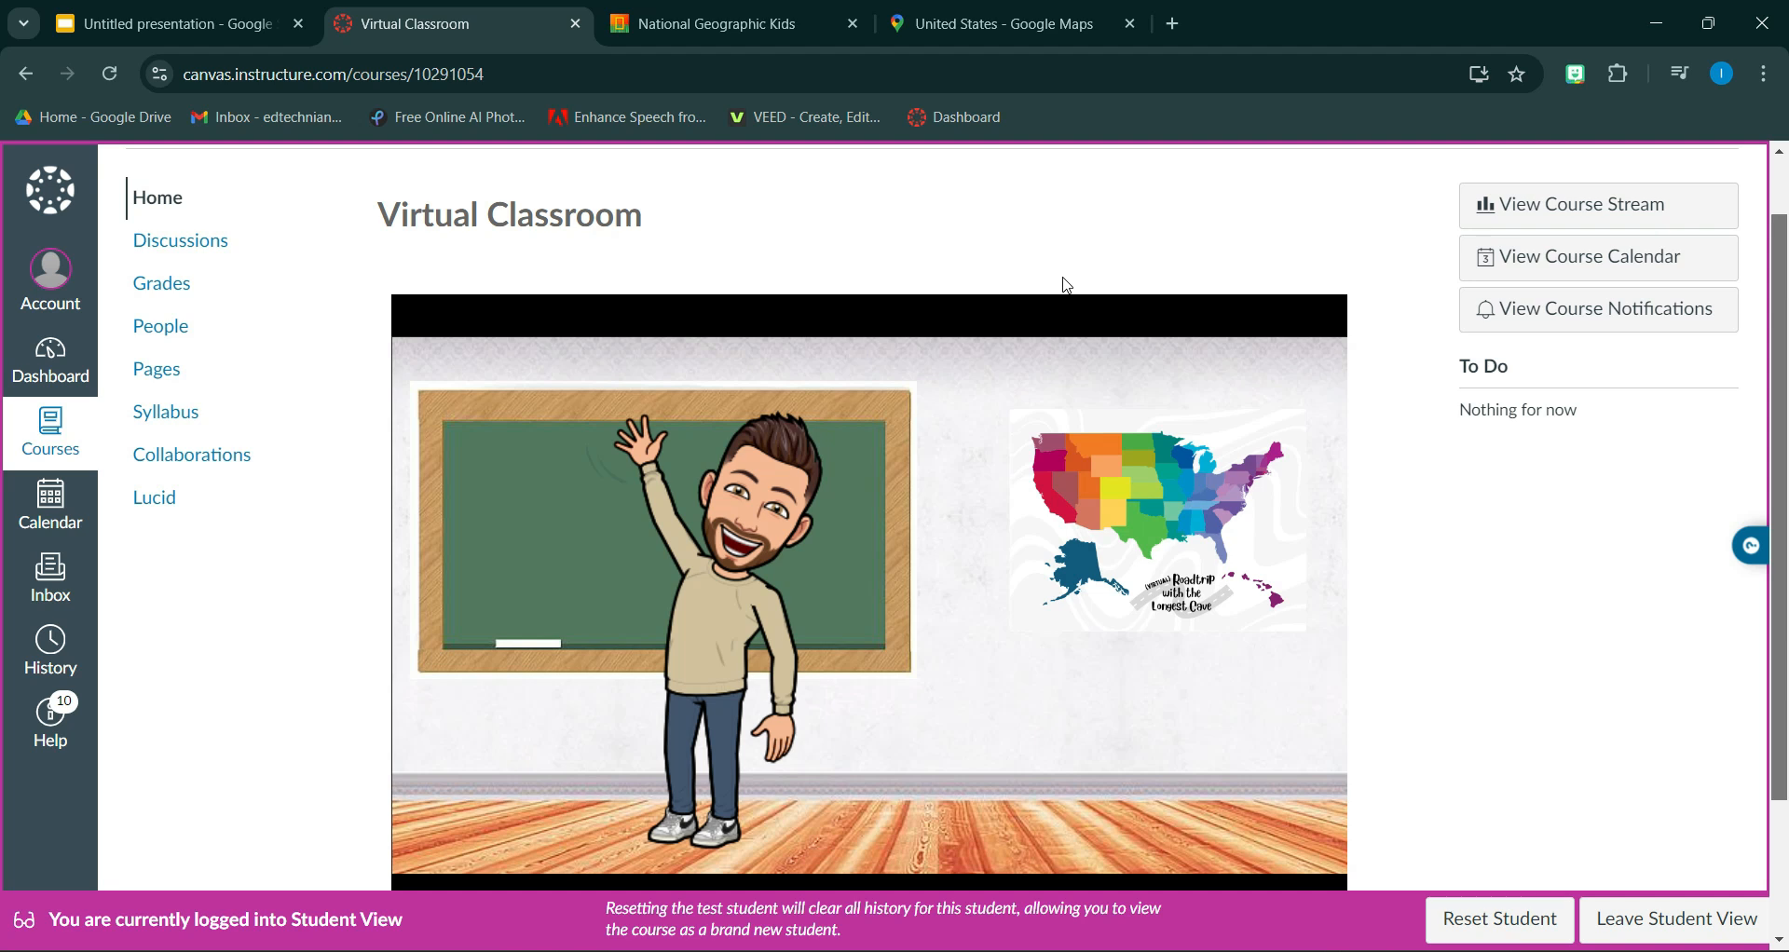
Step: Close the open Google Maps tab, search for "united states map" in a new tab and open the result in Google Maps
left_click(1130, 23)
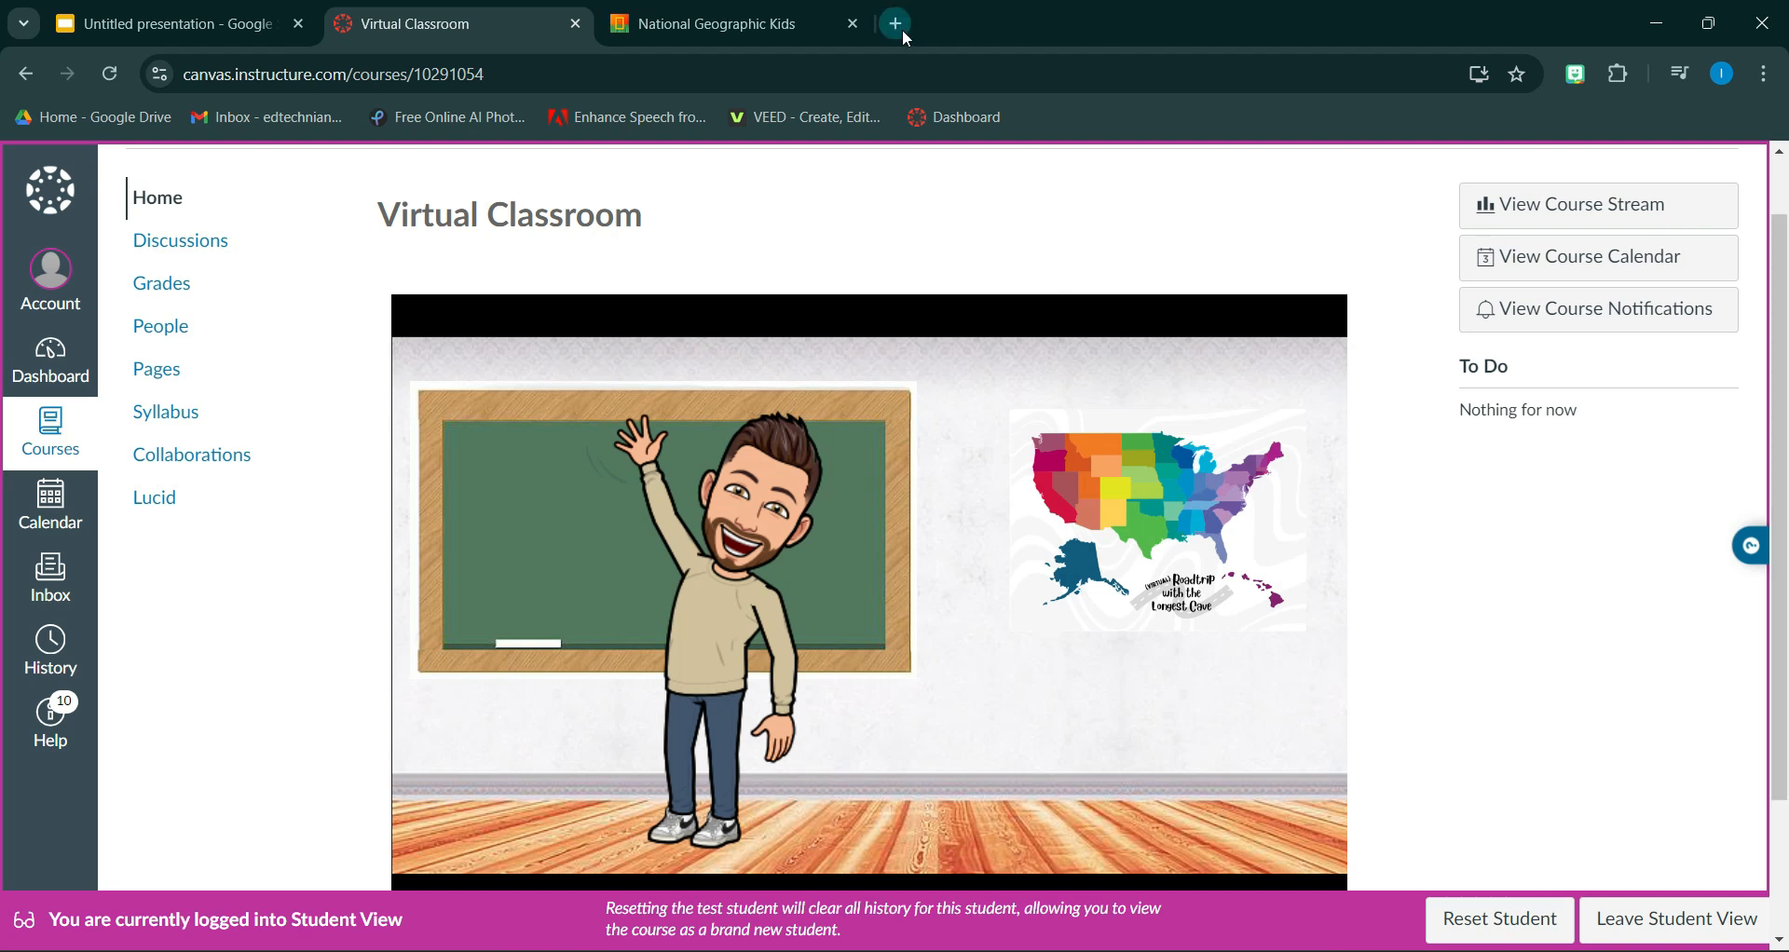
left_click(902, 30)
left_click(651, 474)
type("united states map")
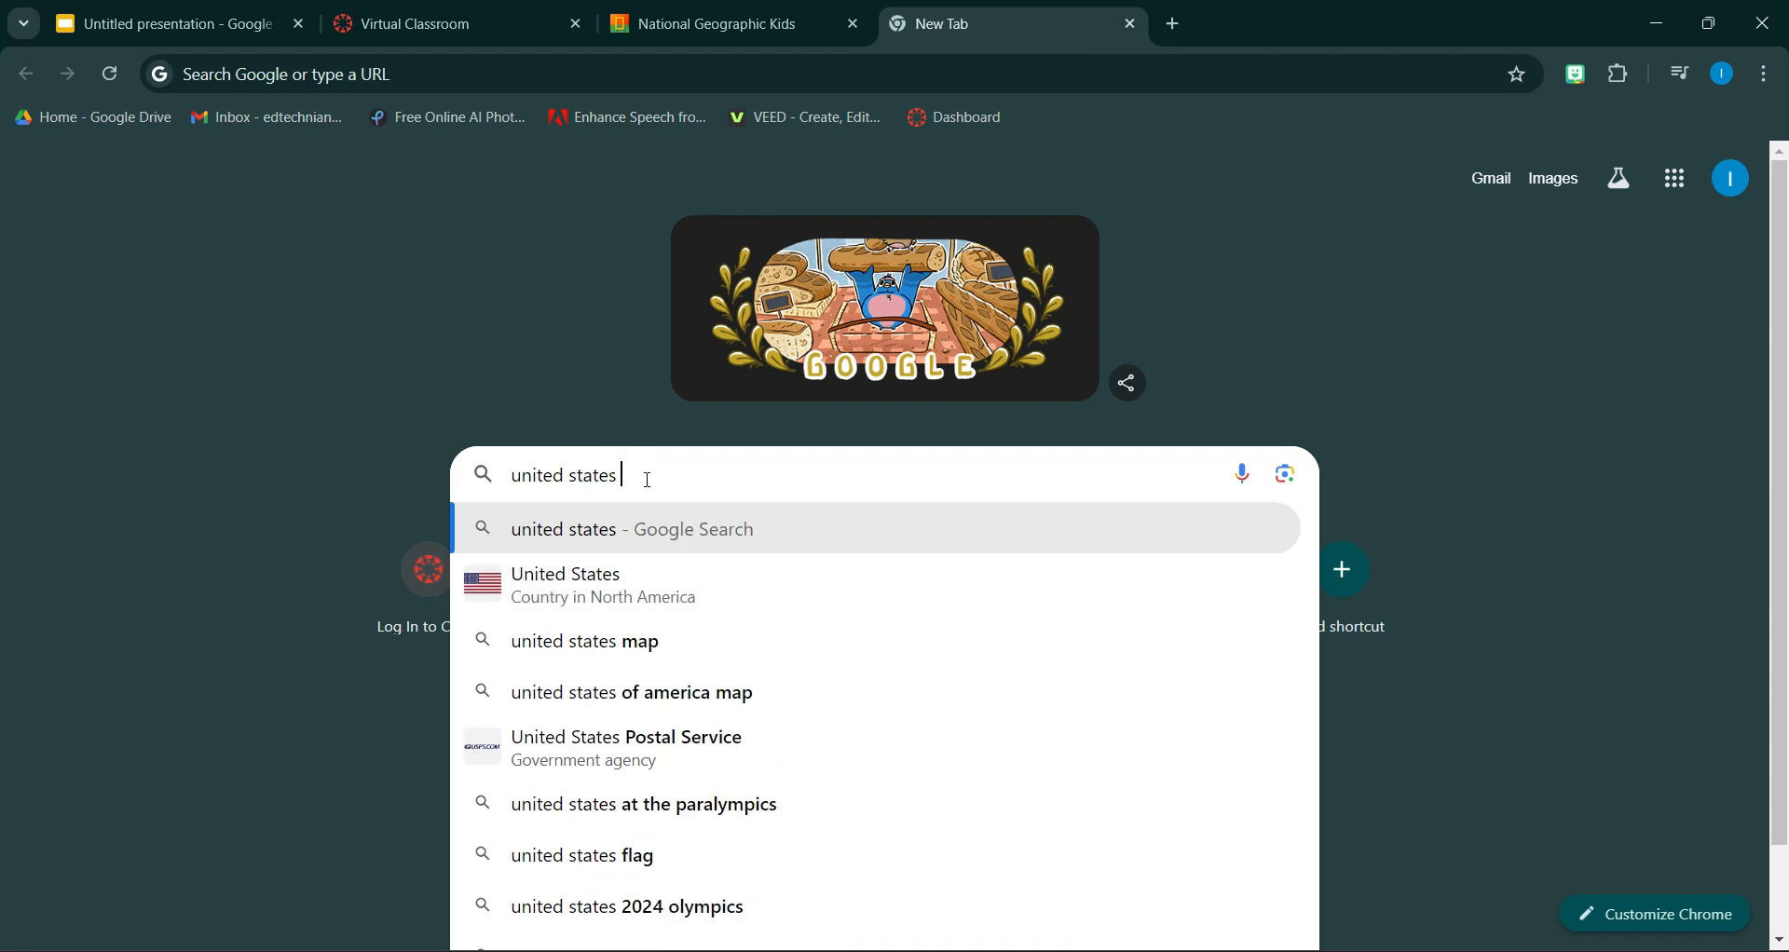
key("Return")
left_click(369, 272)
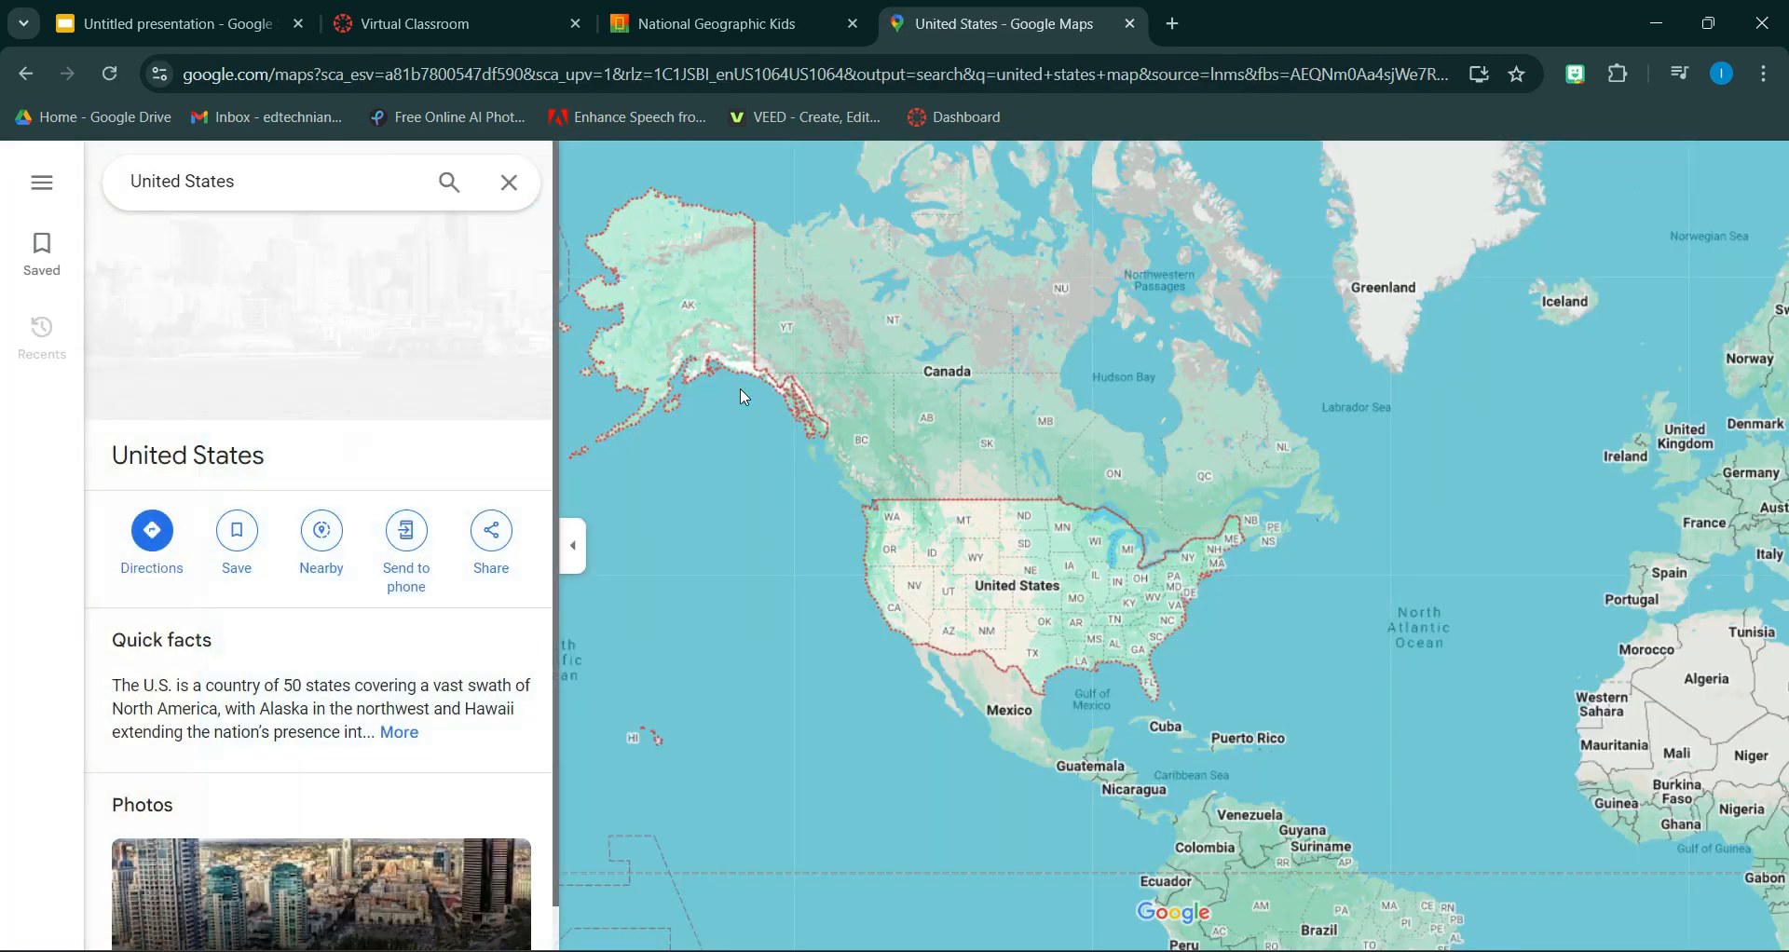
Step: Copy the Google Maps address of the United States, close the presentation's publishing settings and remove the National Geographic Kids link from the map image
left_click(491, 74)
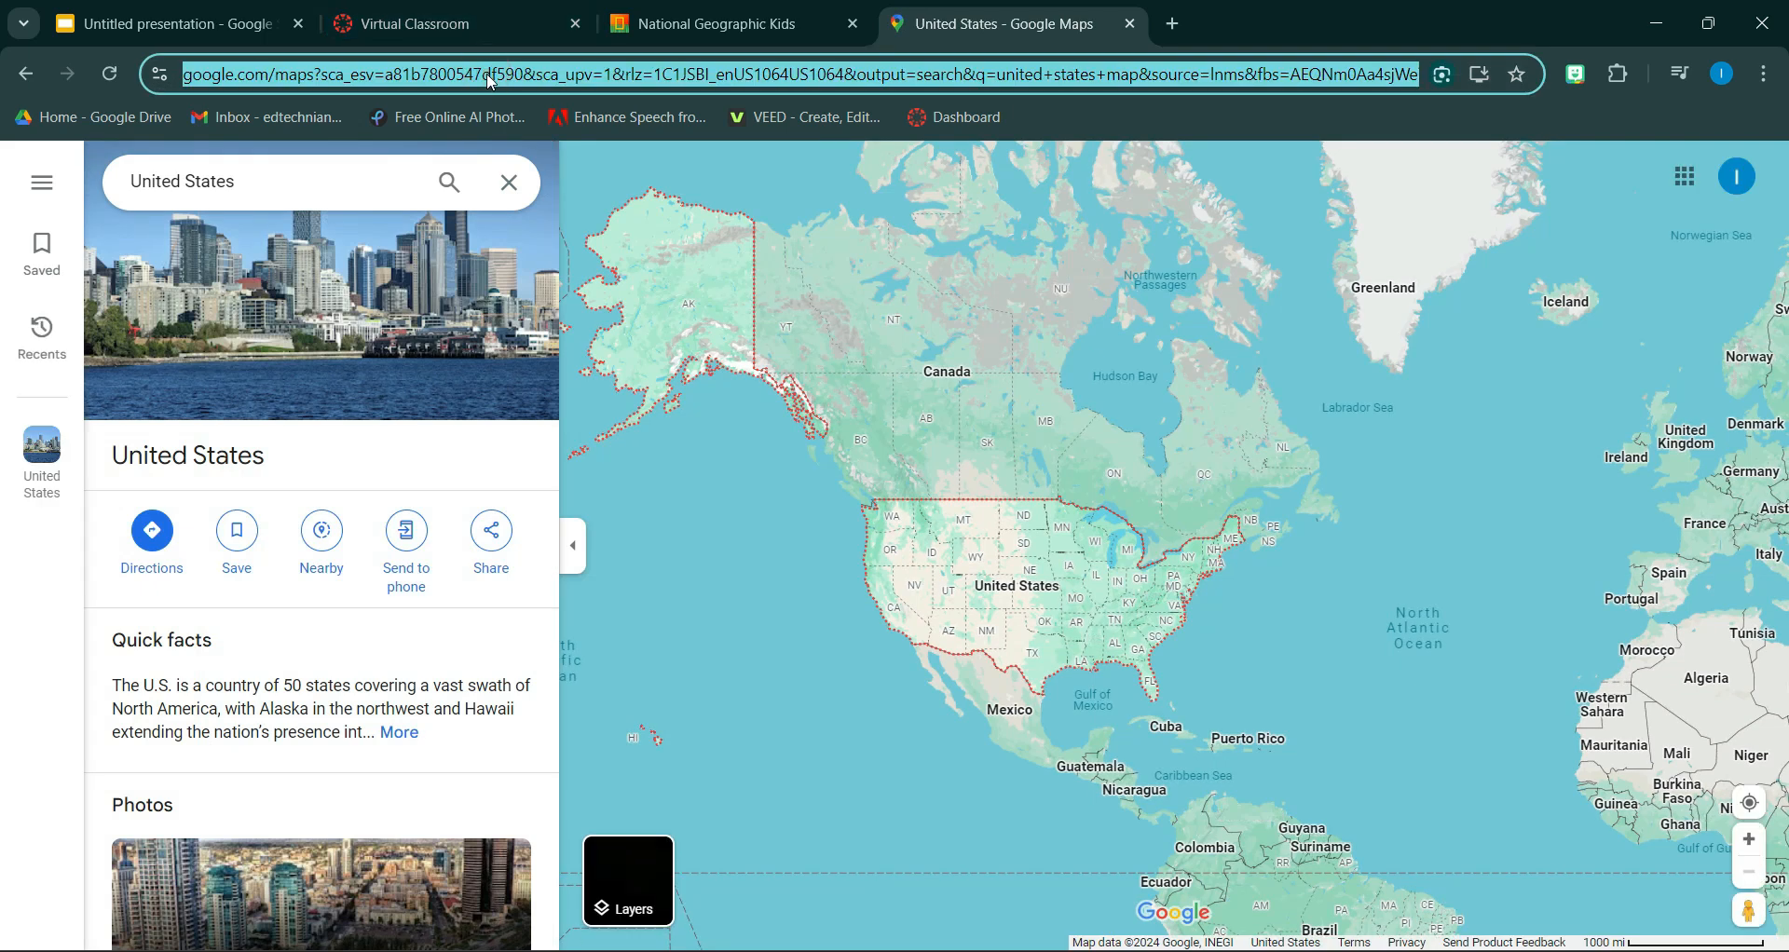
left_click(236, 10)
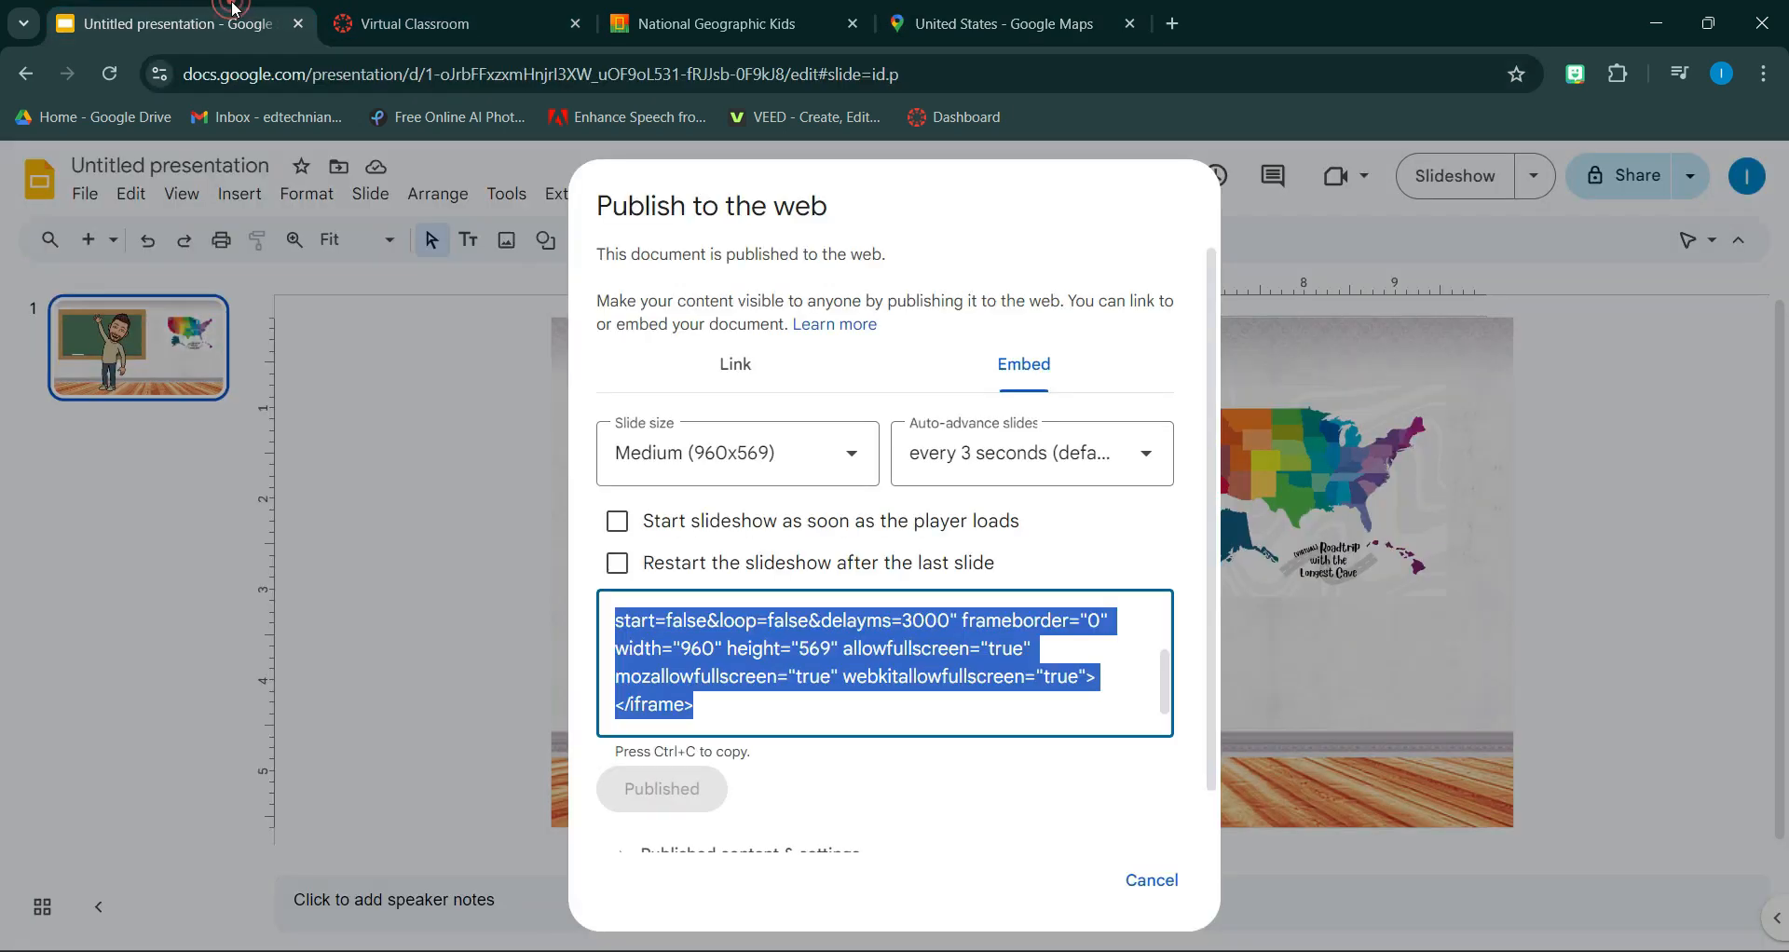
left_click(1152, 880)
left_click(1428, 425)
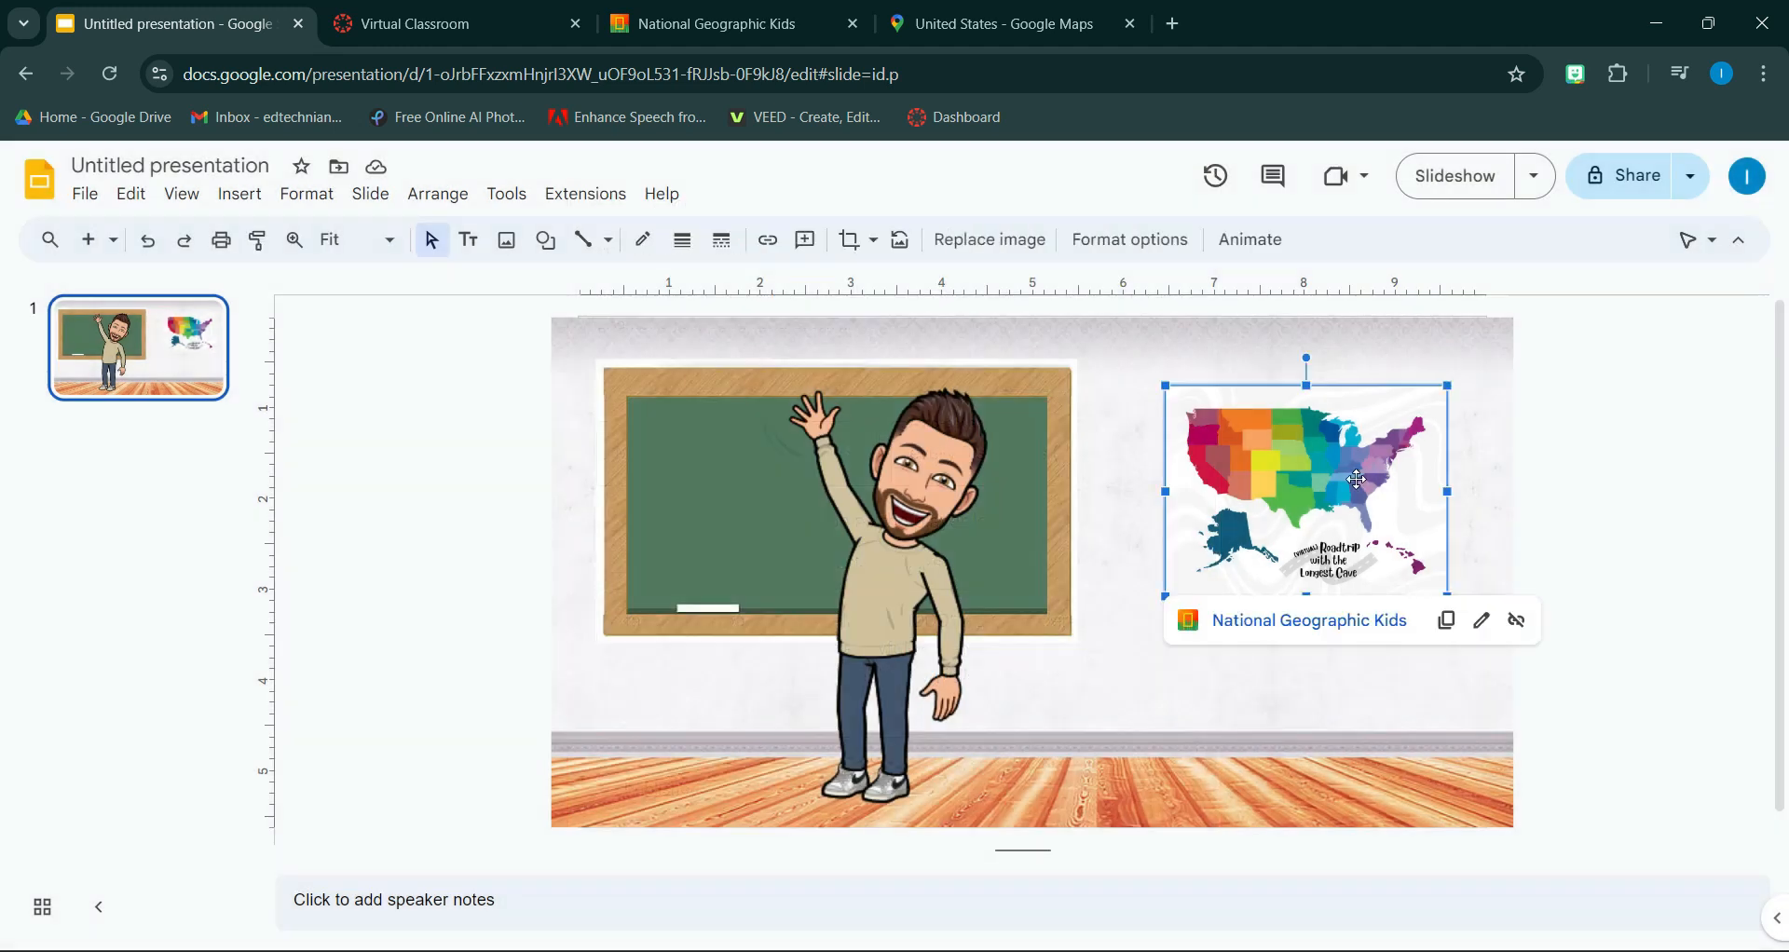
left_click(1521, 630)
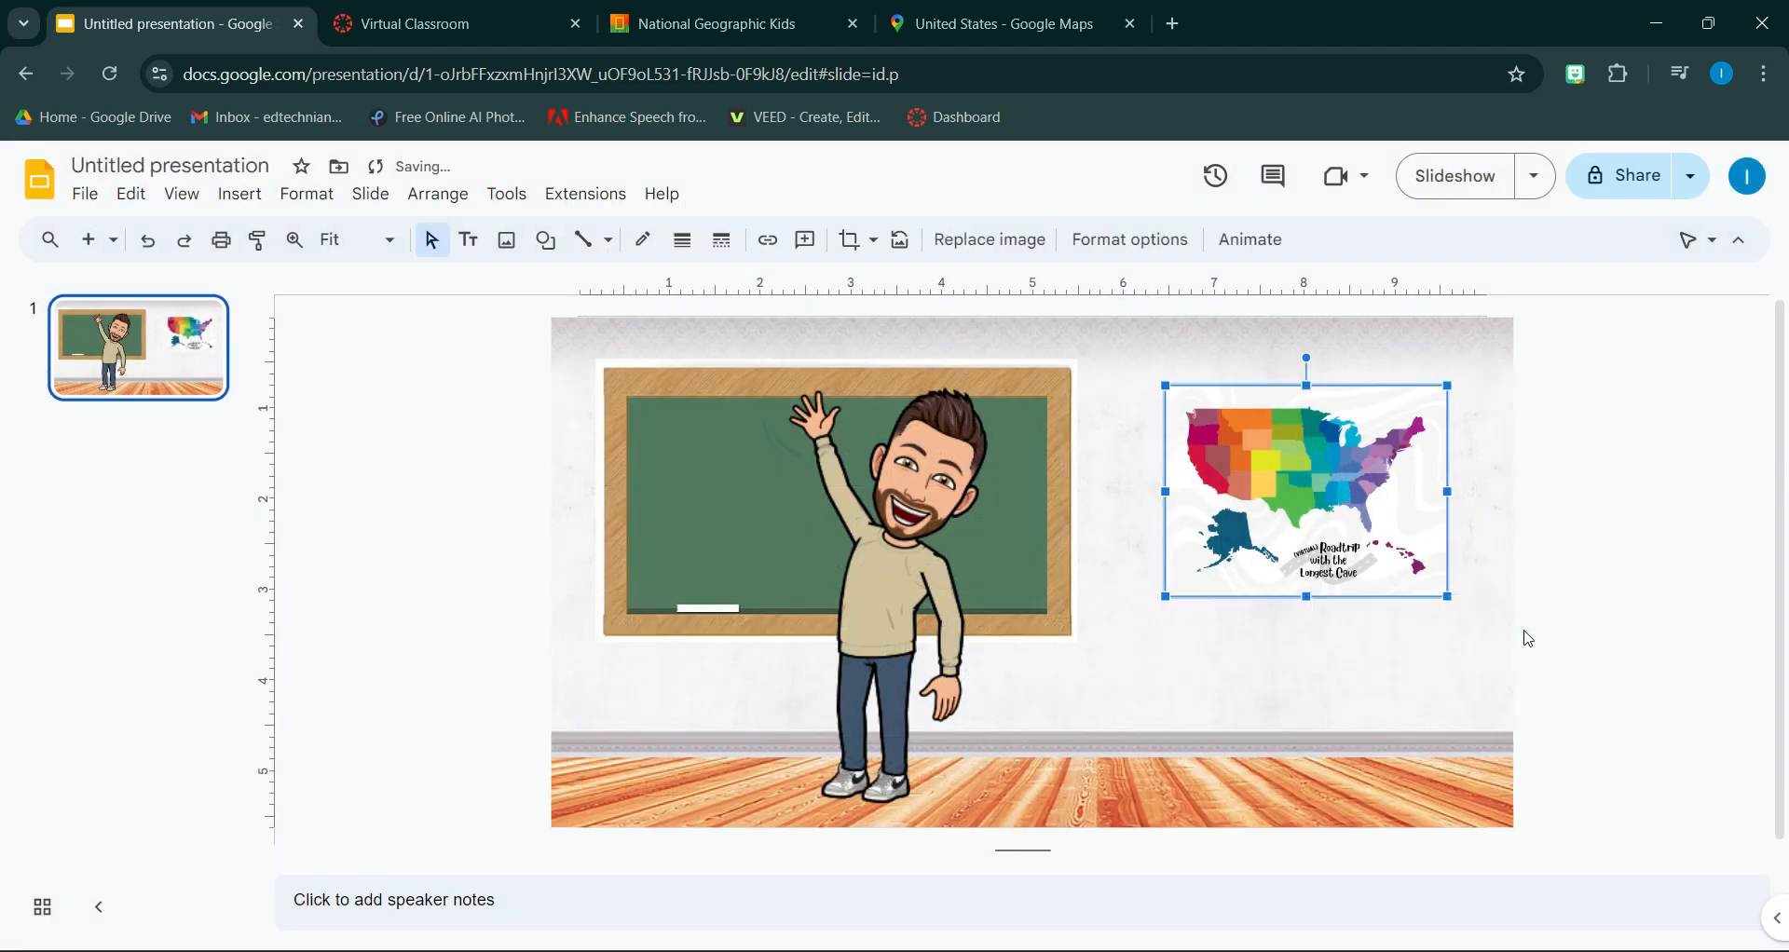
Step: Link the United States map image on the slide to the copied Google Maps address and deselect it
left_click(770, 240)
key("ctrl+v")
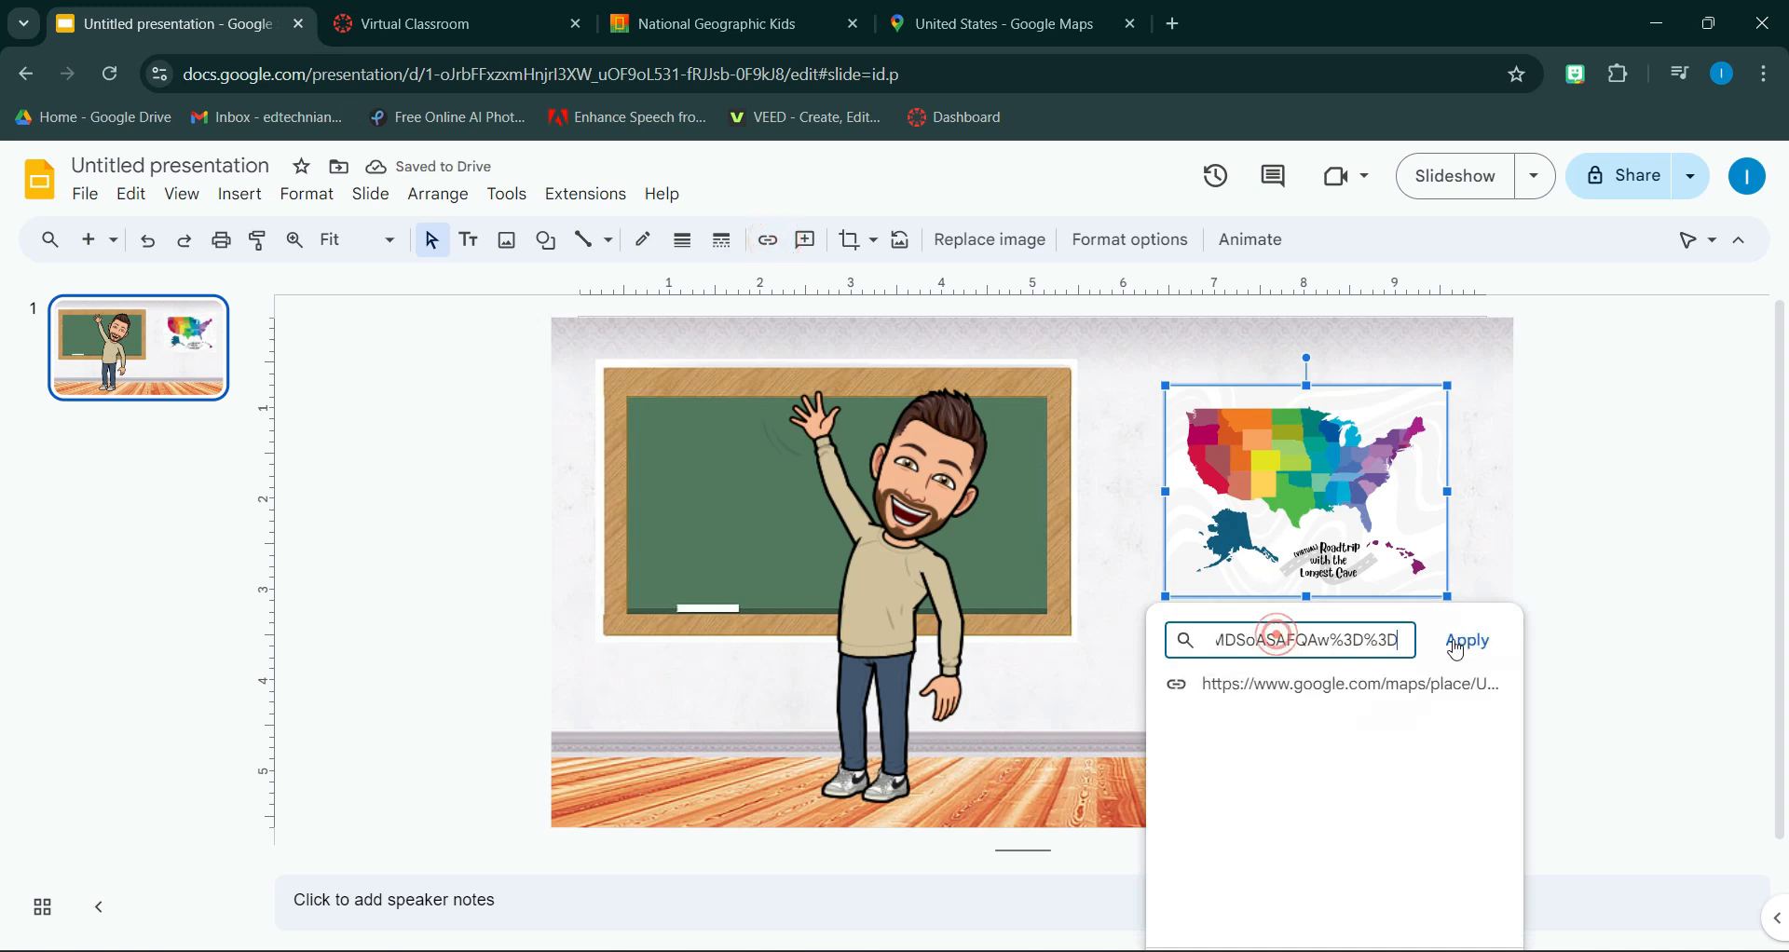
left_click(1487, 643)
left_click(1604, 531)
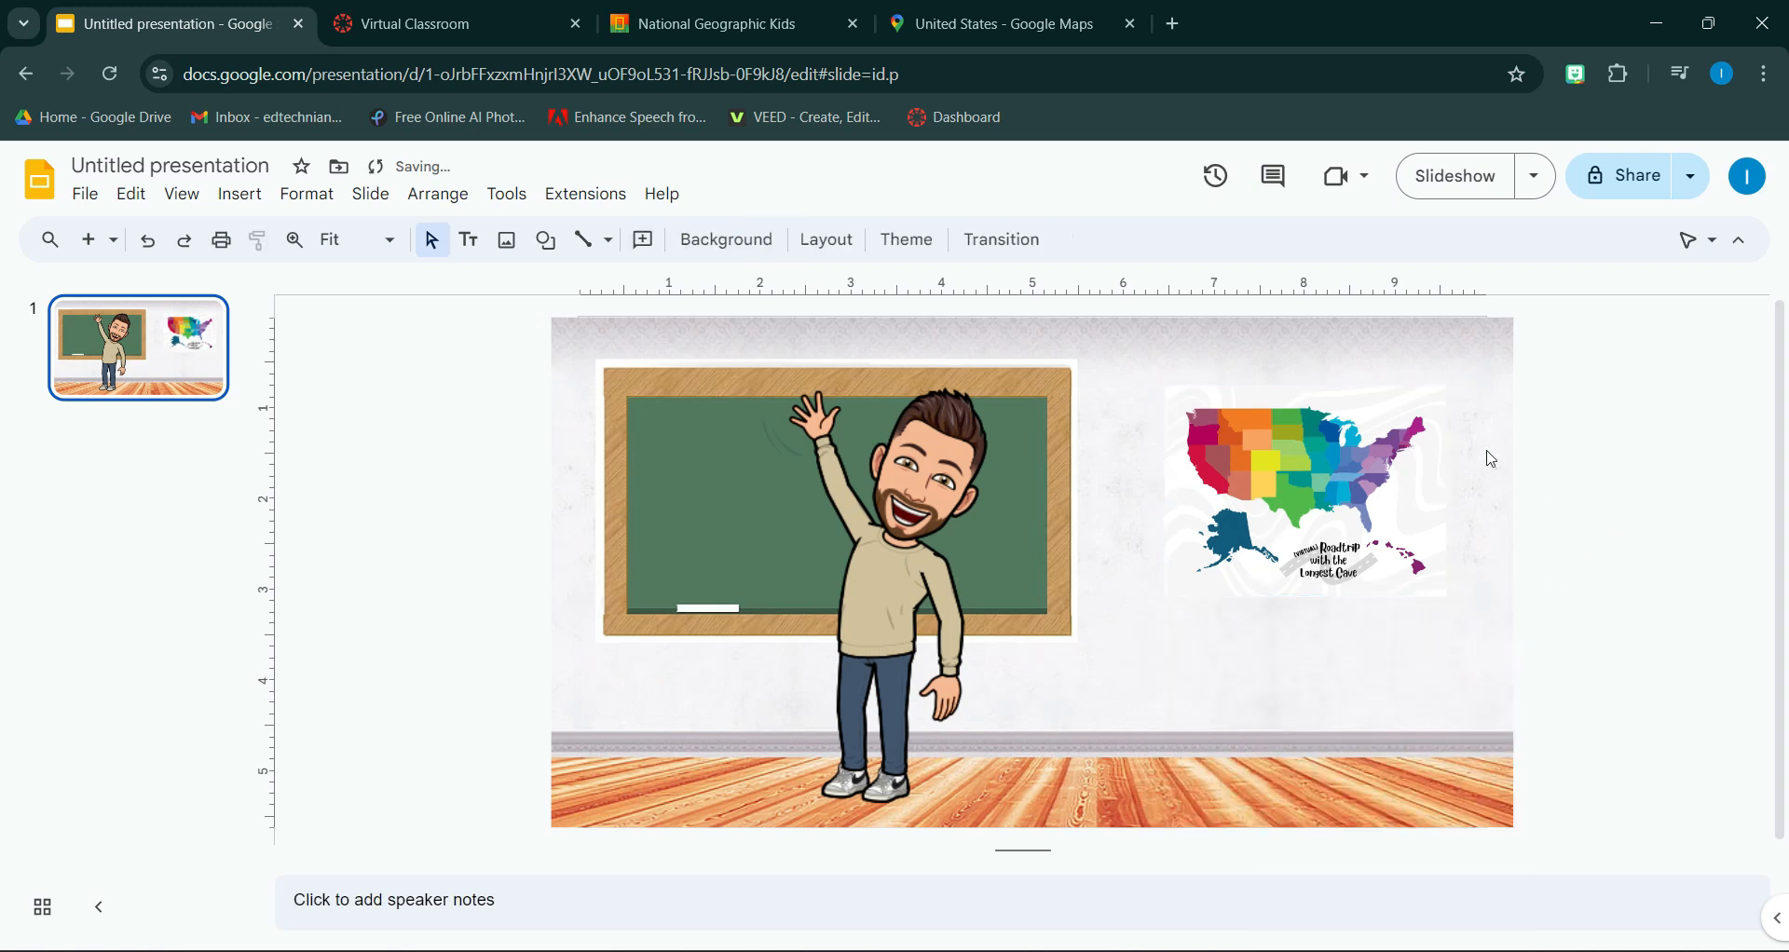
Step: Reload the Canvas course home page, test the map's updated link in the embedded slide and return to the course
left_click(465, 15)
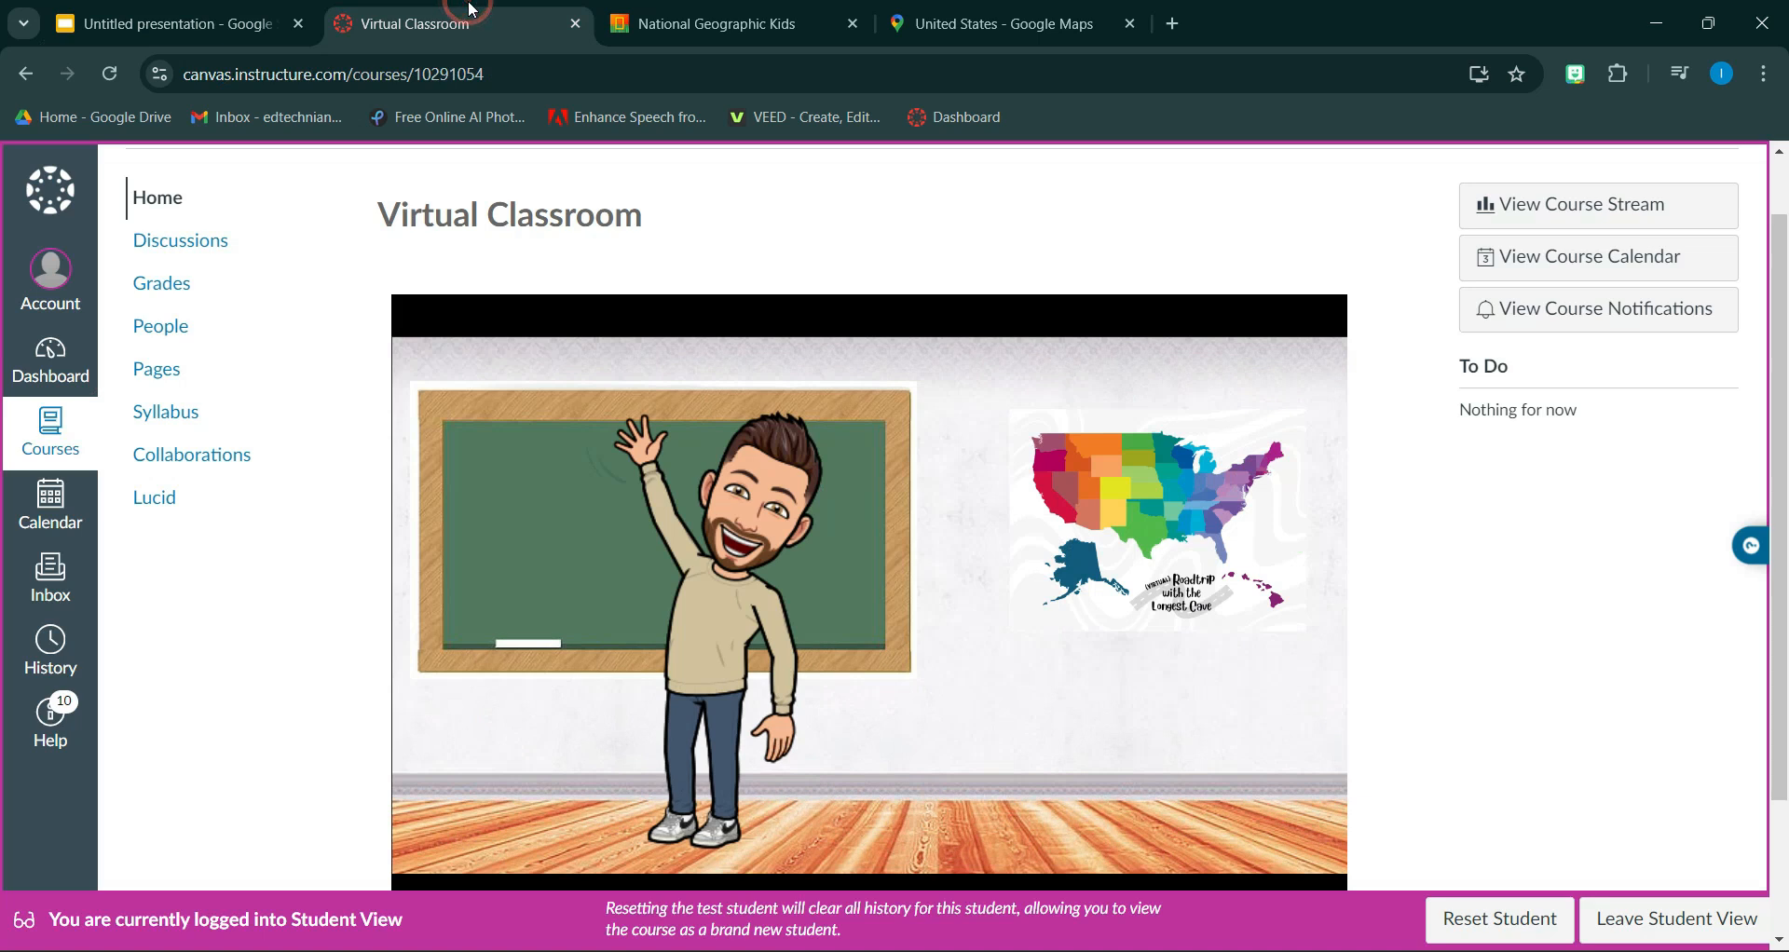
left_click(117, 82)
left_click(1120, 502)
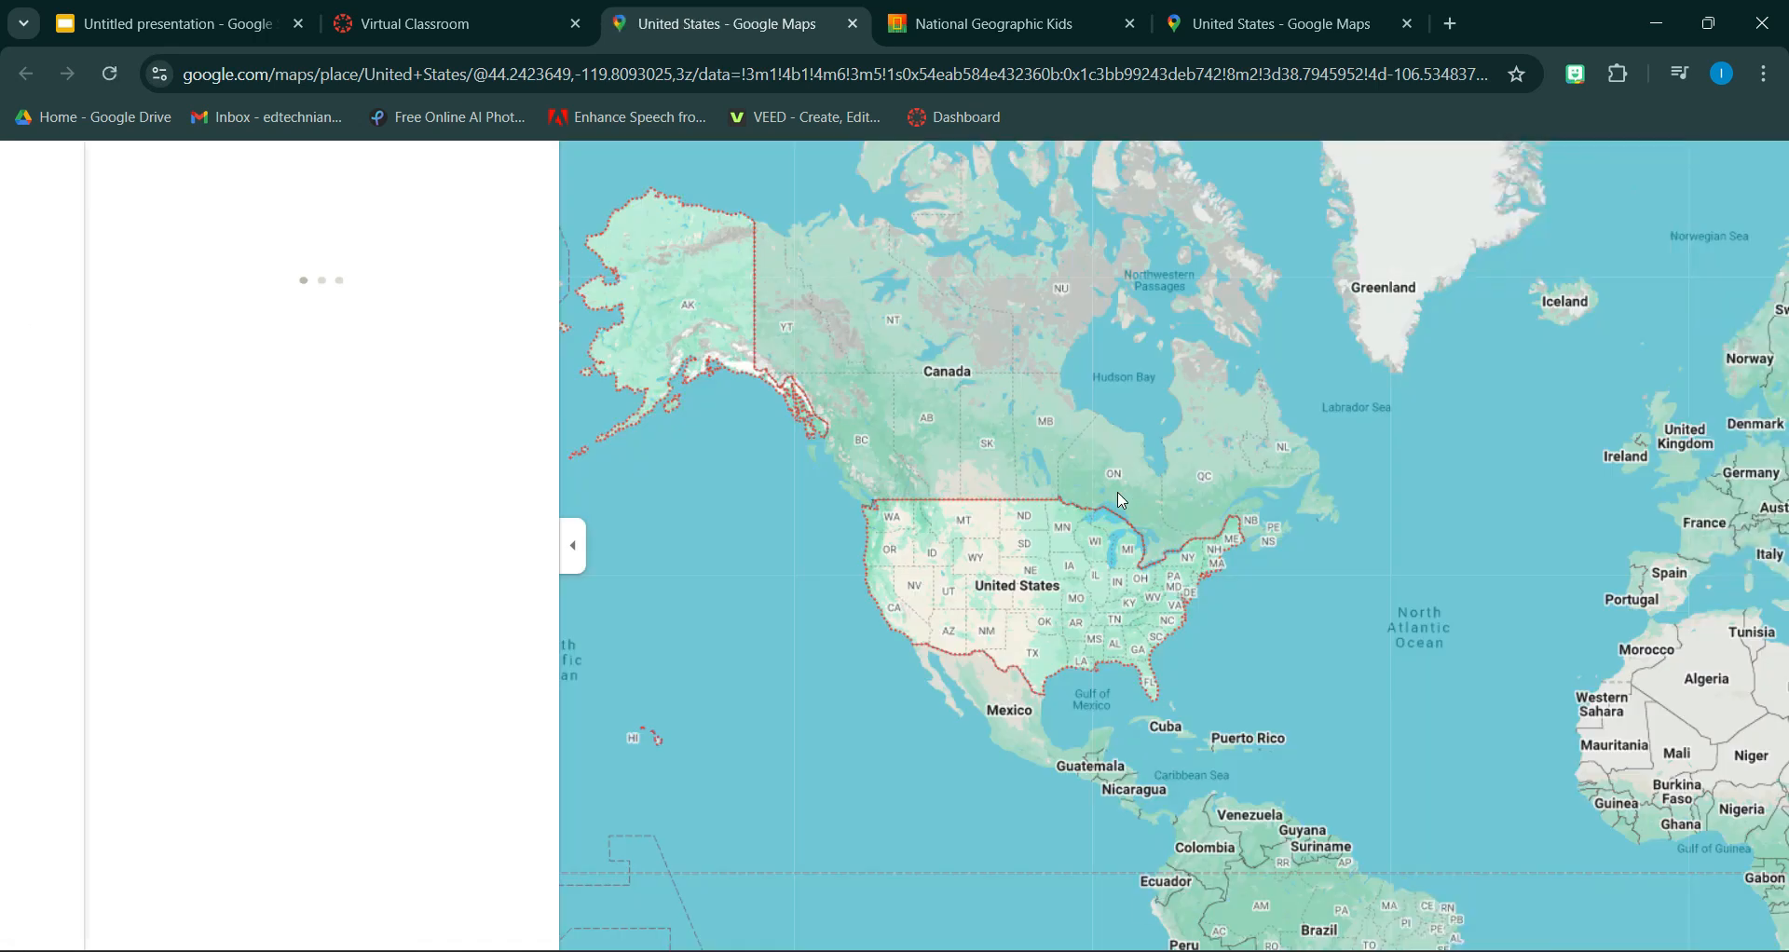
left_click(441, 10)
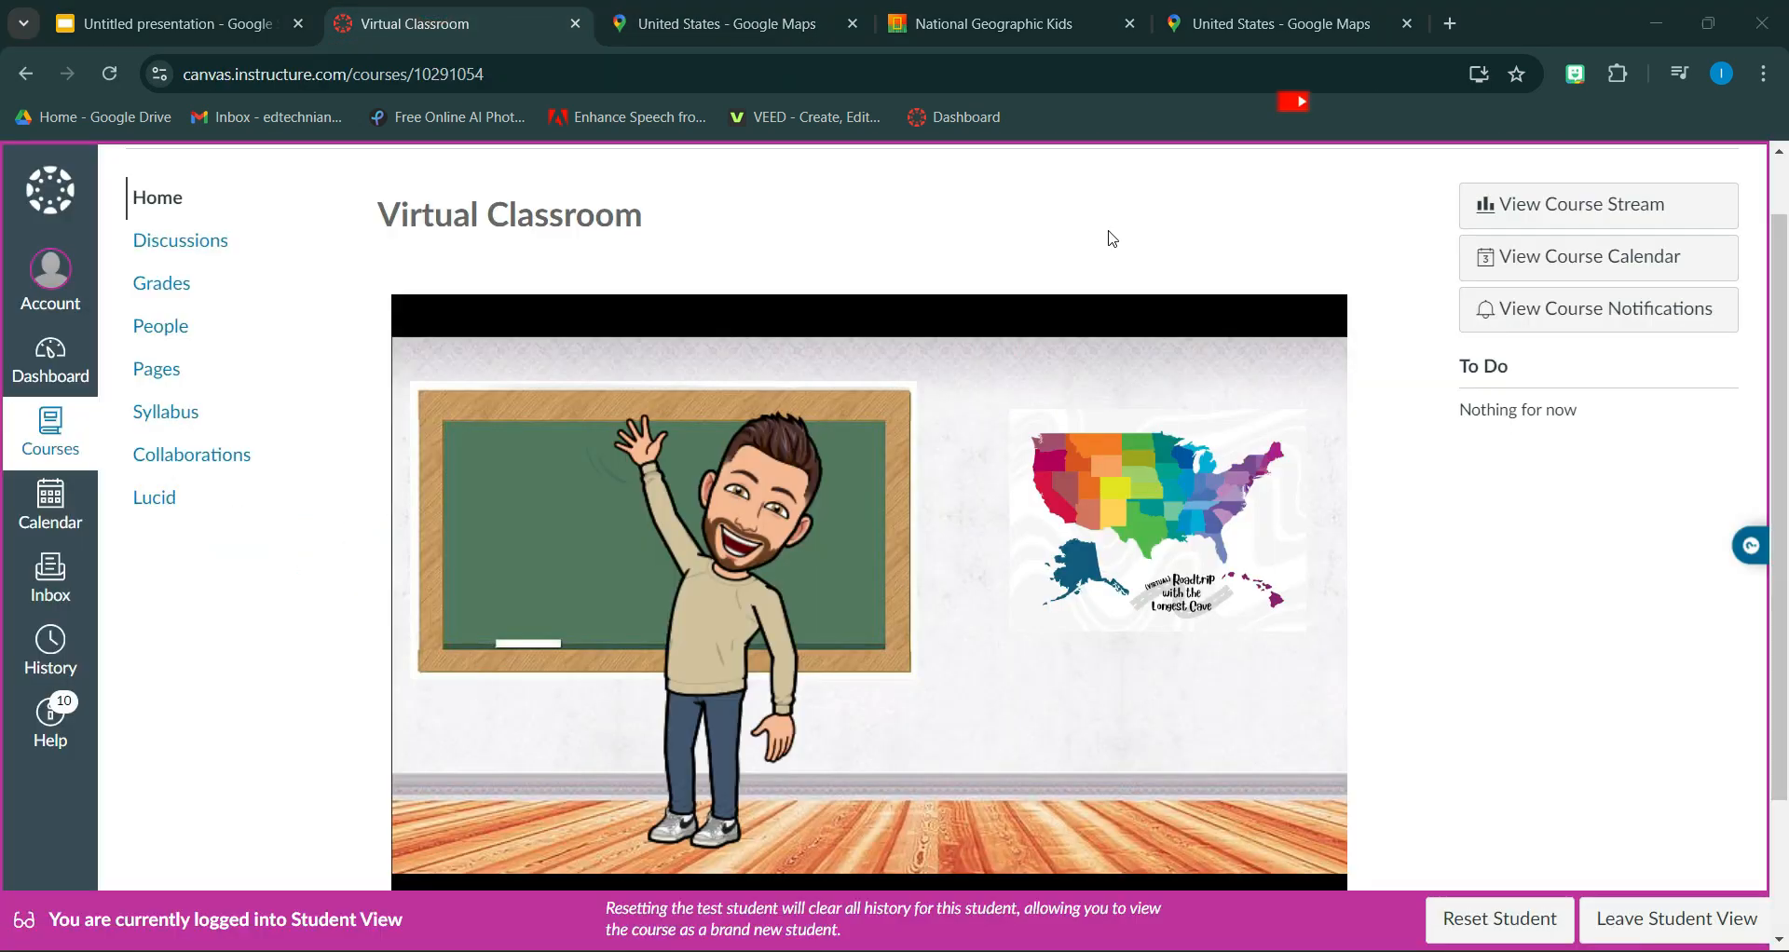